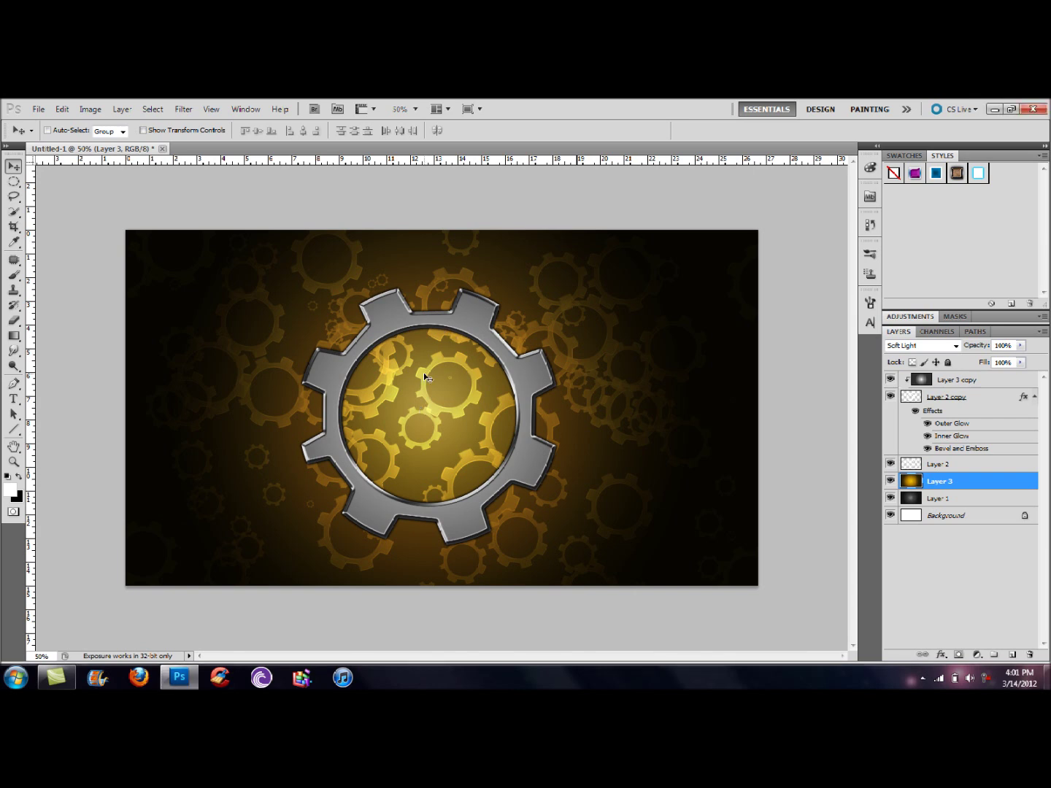
Step: Create a new 1920×1080 document and add an empty layer
key(ctrl+n)
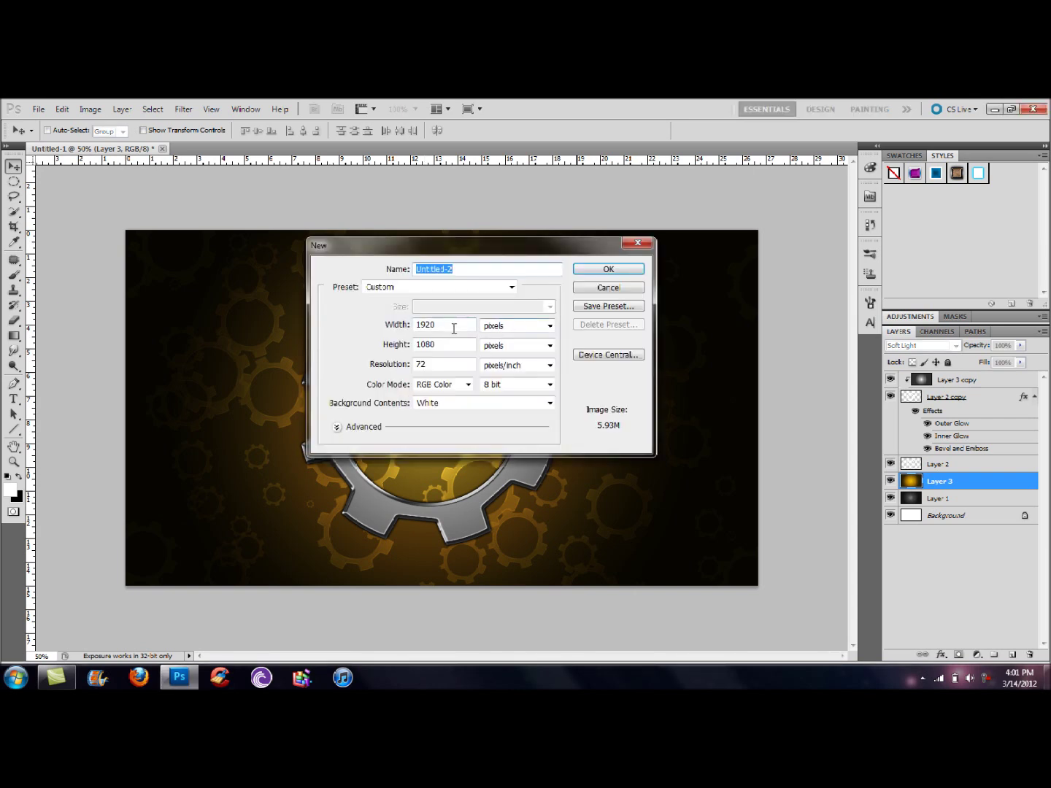
key(Return)
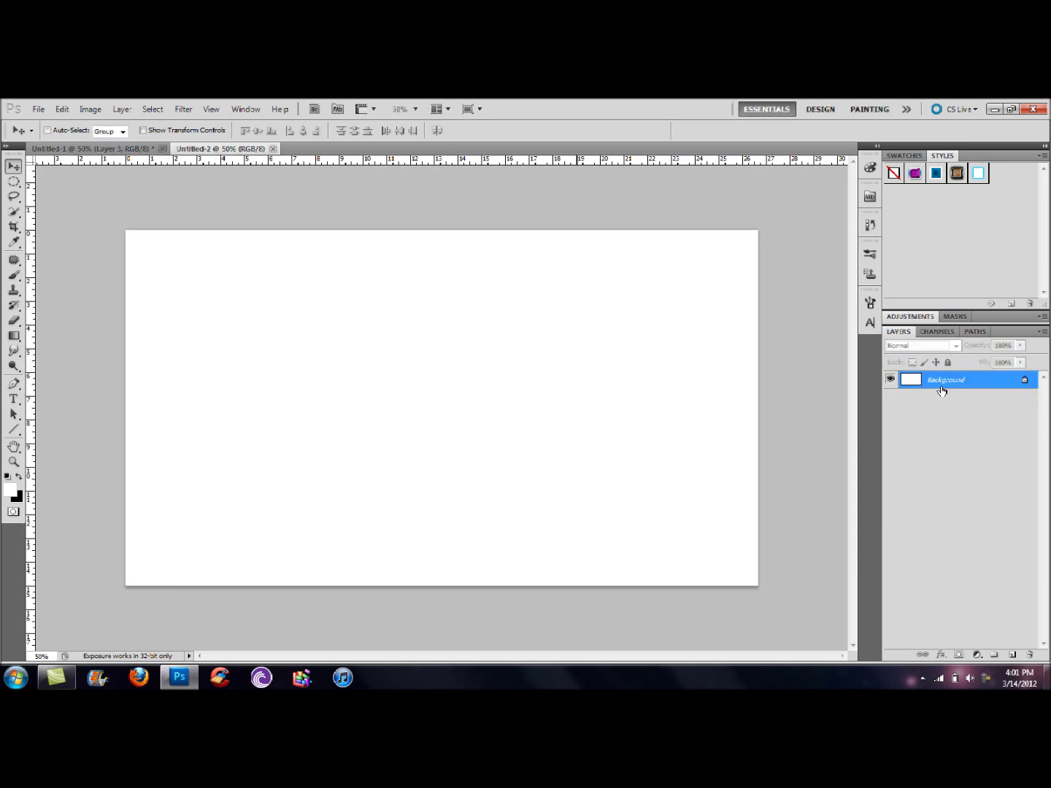
click(1011, 654)
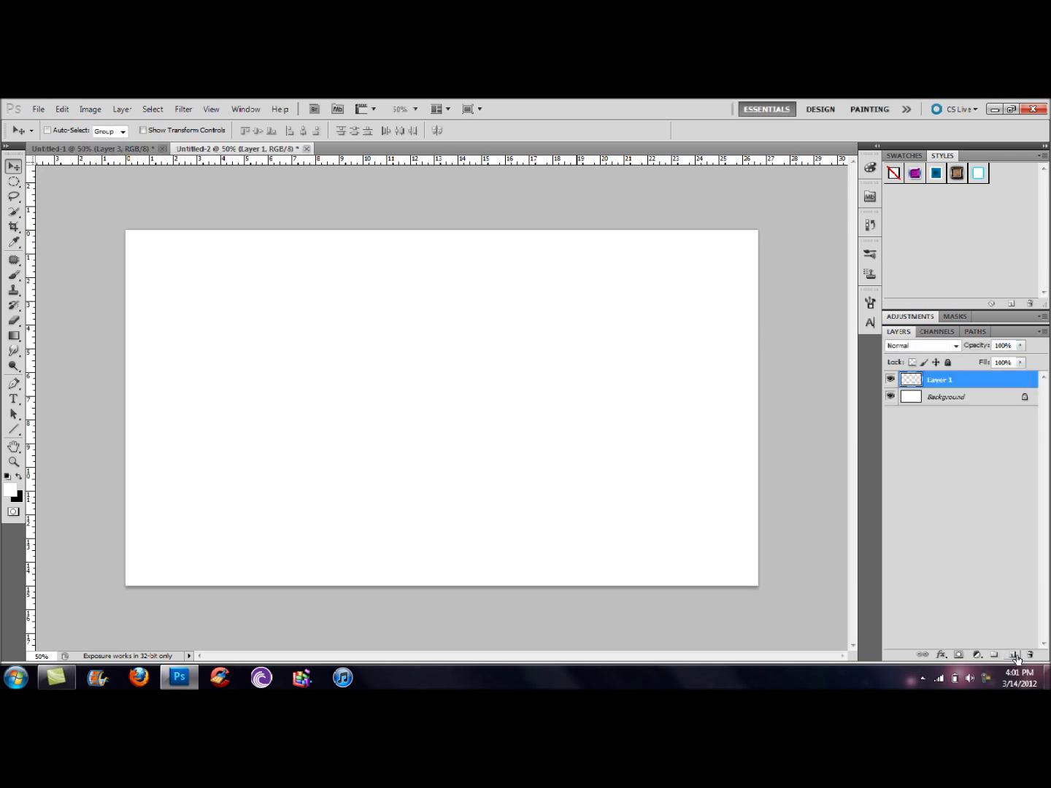
Step: Fill the layer with a dark grey radial gradient from the centre, then add another empty layer above
key(g)
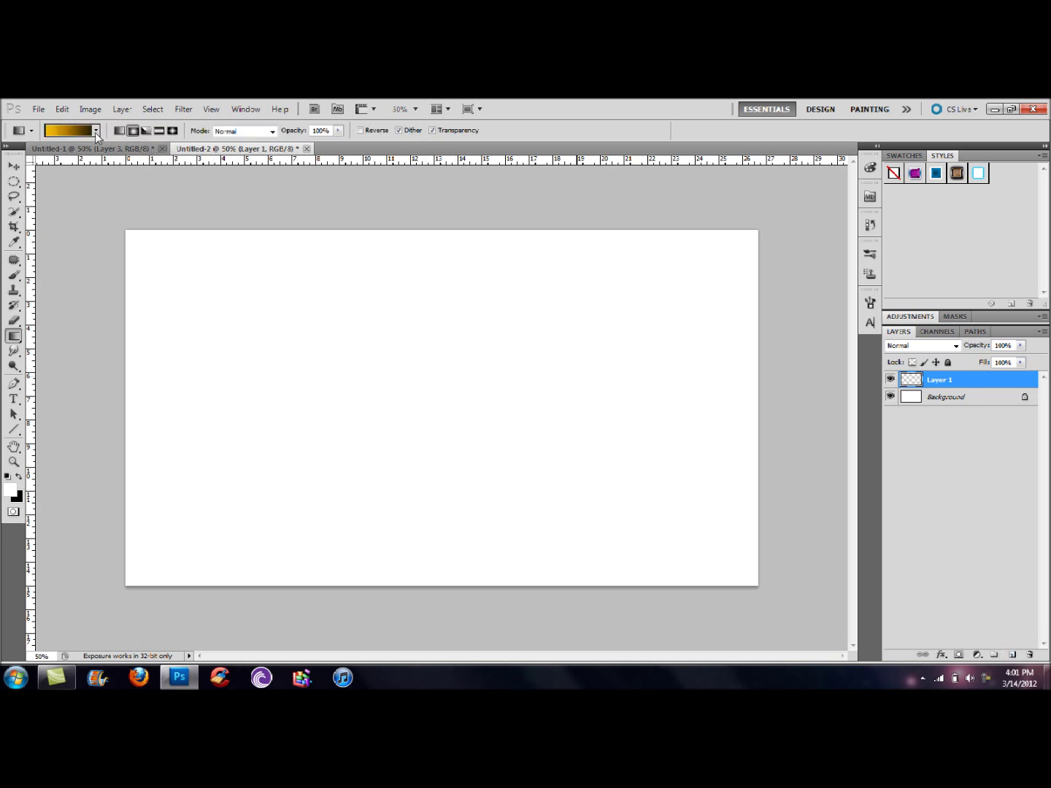
click(95, 131)
click(132, 157)
click(446, 423)
drag(435, 406, 88, 394)
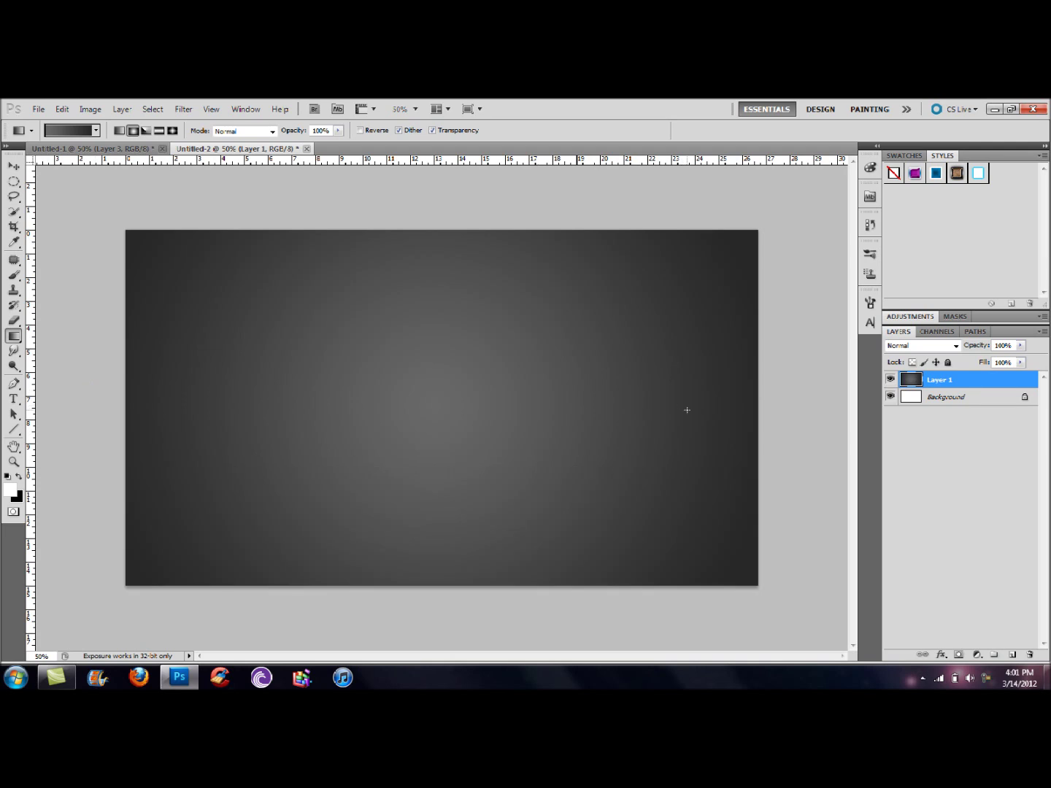
click(1013, 655)
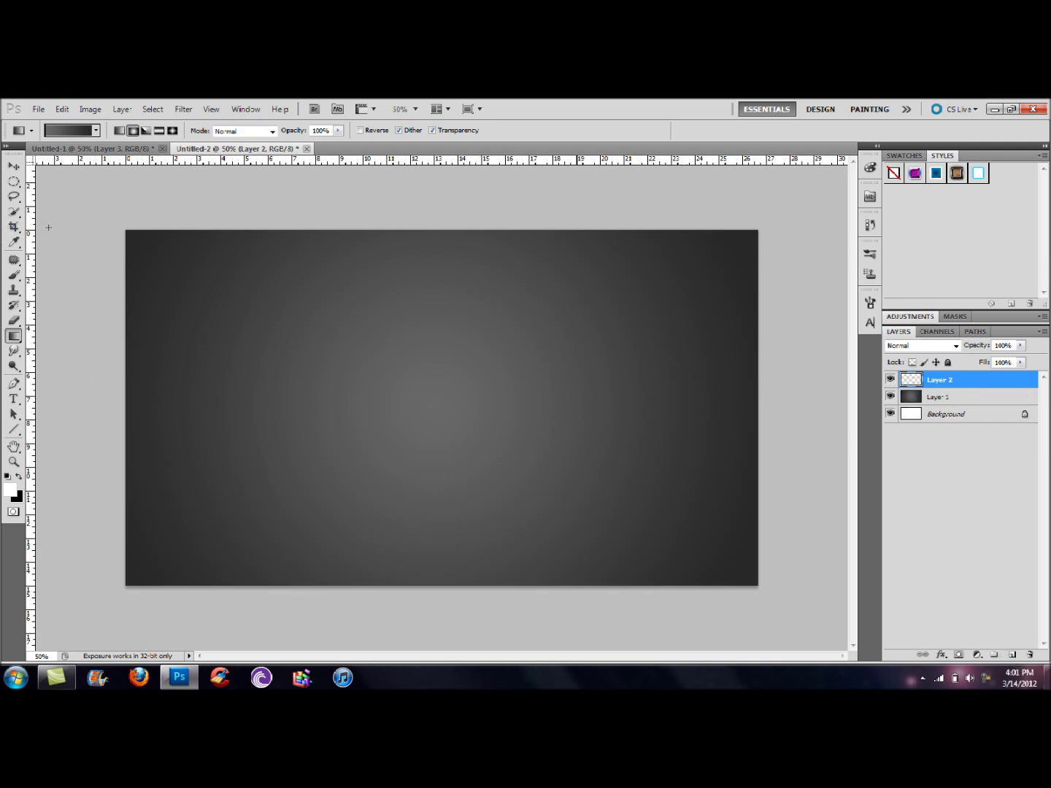
Step: Make the Elliptical Marquee Tool the active tool
click(14, 181)
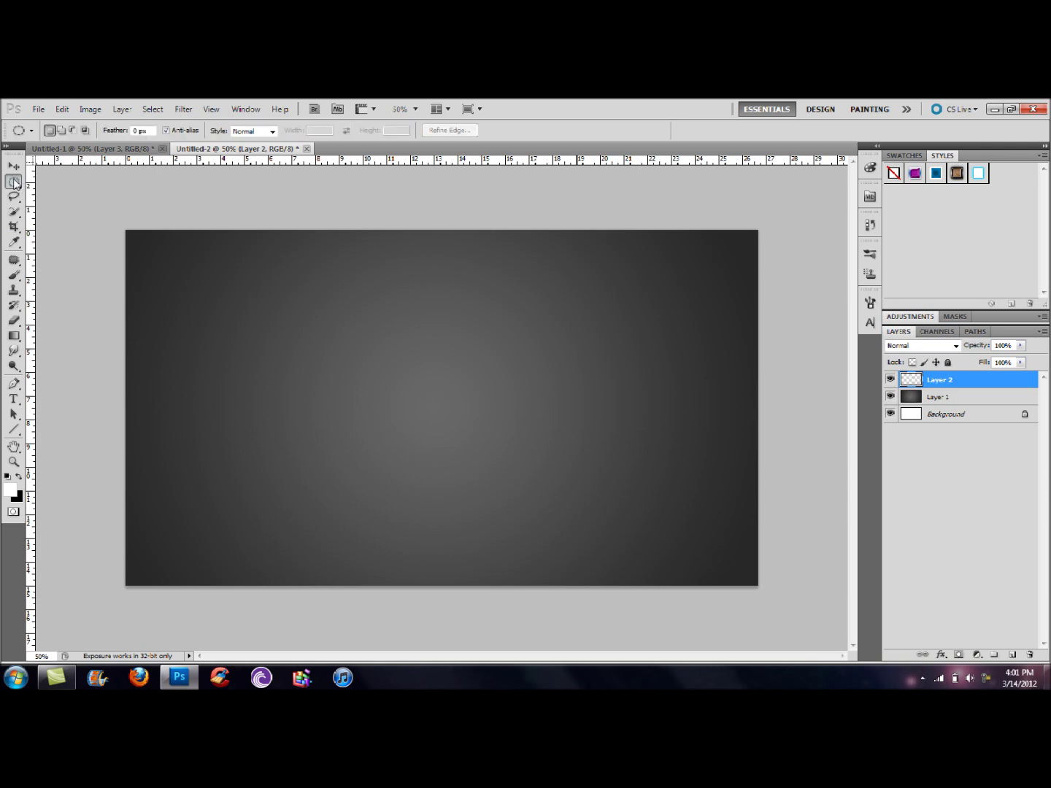
click(14, 430)
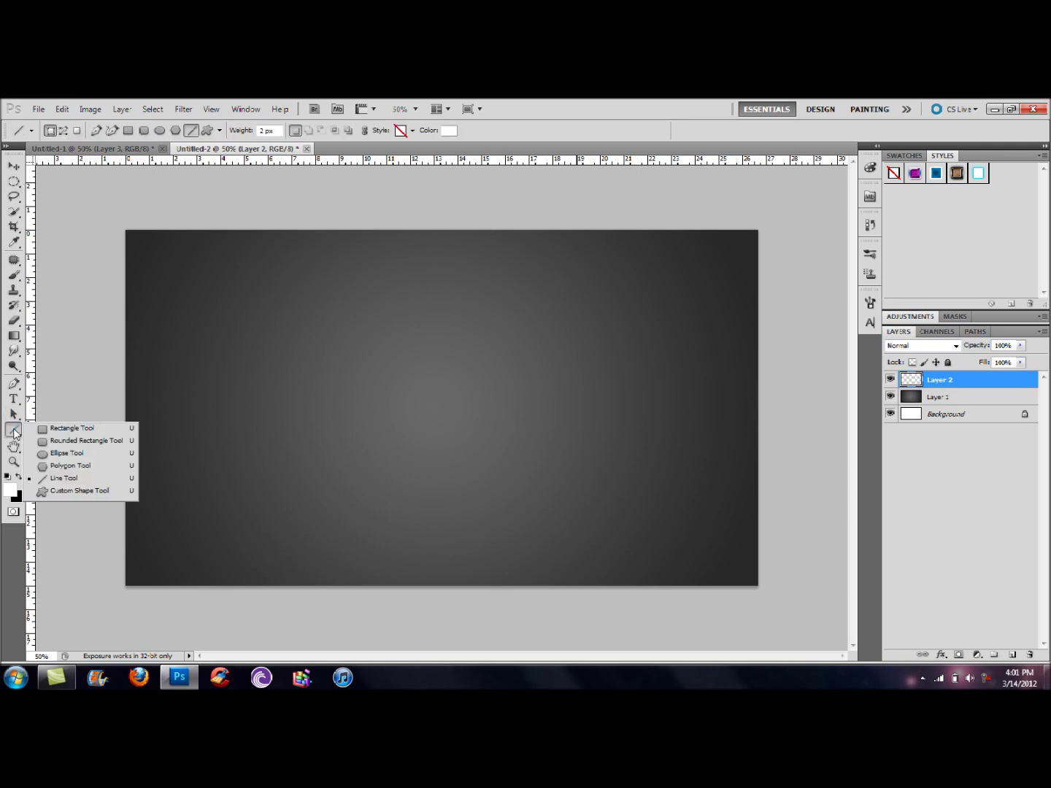
click(64, 453)
click(15, 183)
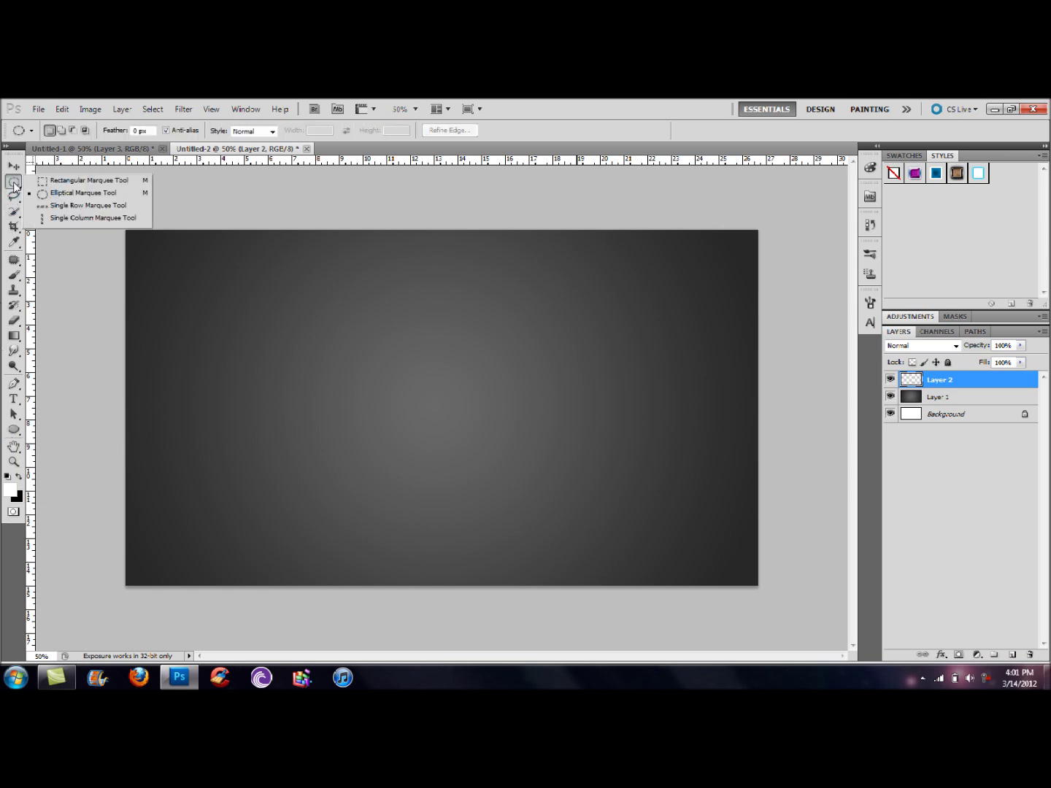
click(90, 194)
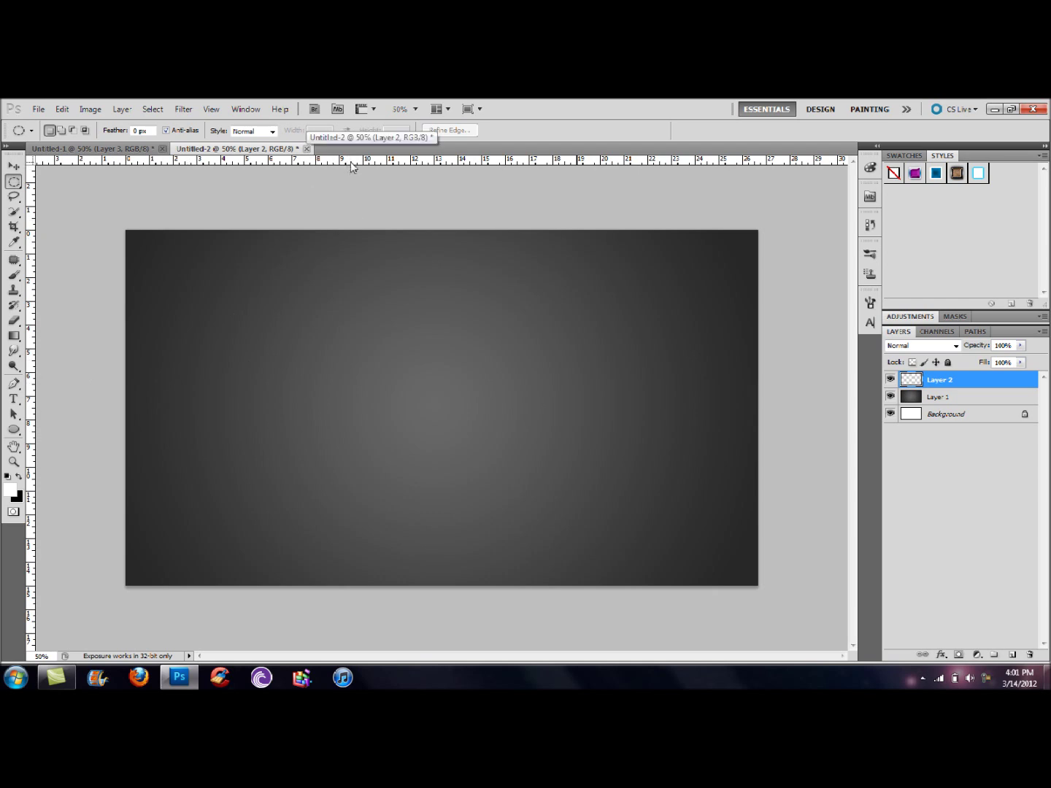
Step: Place a horizontal and a vertical guide through the middle of the canvas
mouse_move(351, 167)
mouse_down()
mouse_move(351, 183)
mouse_move(352, 151)
mouse_up()
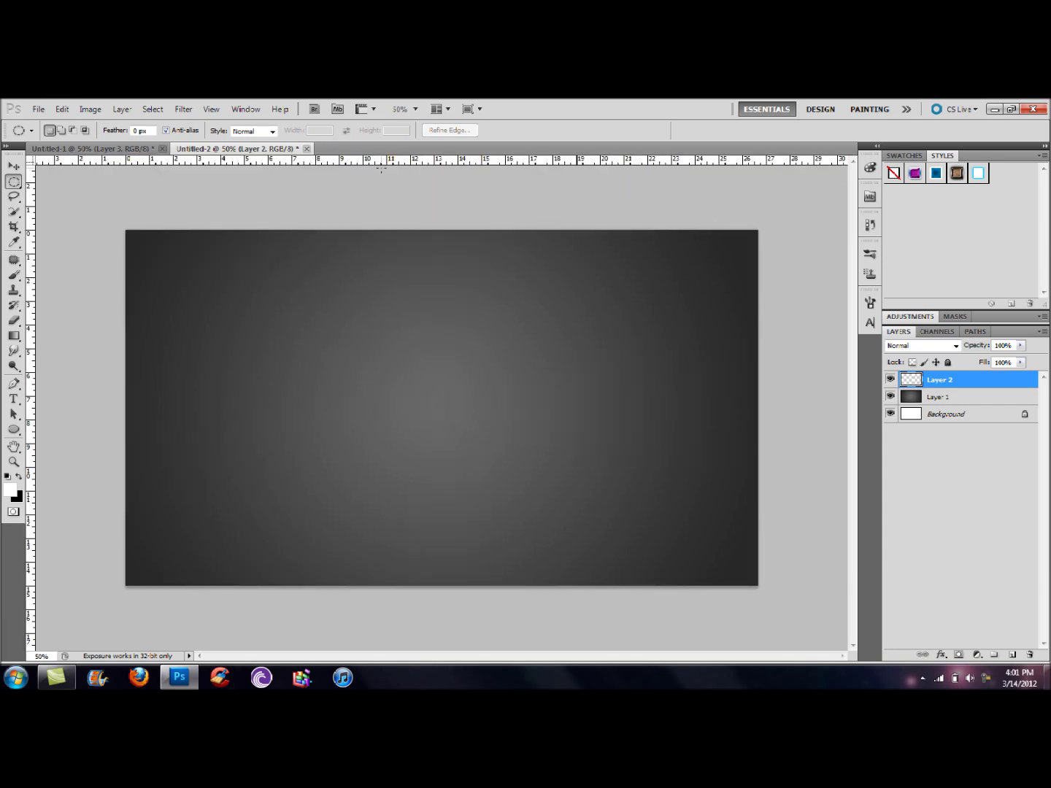
drag(389, 161, 408, 405)
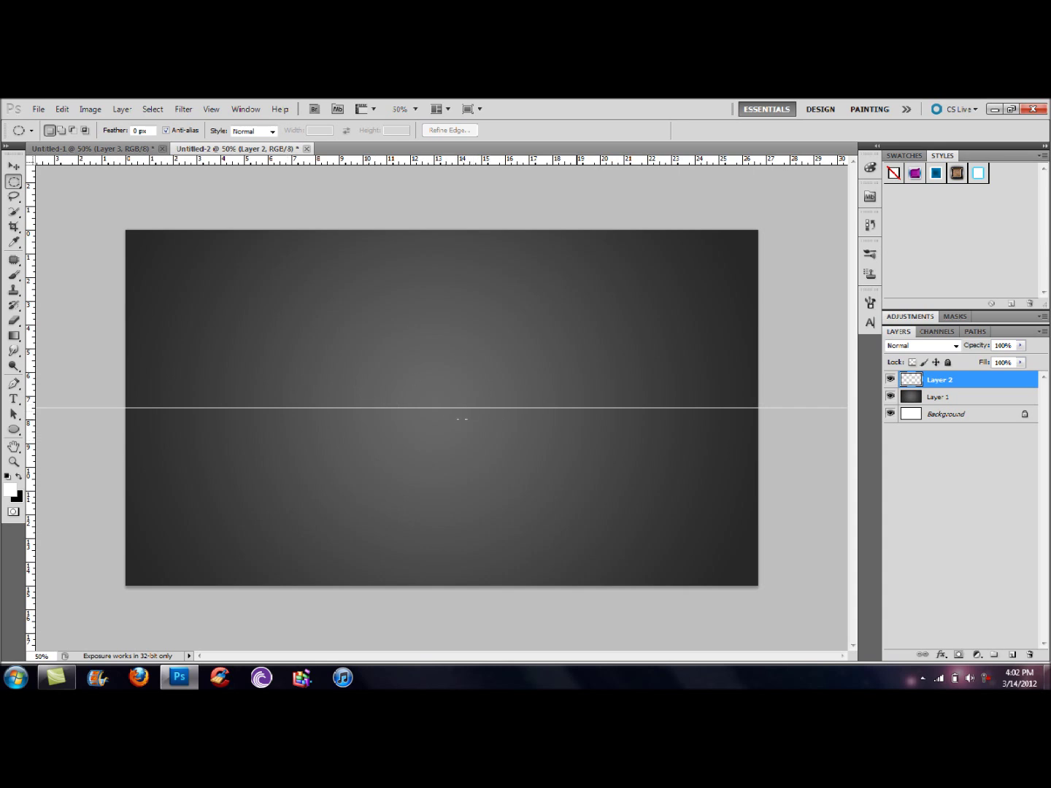
drag(33, 447, 443, 445)
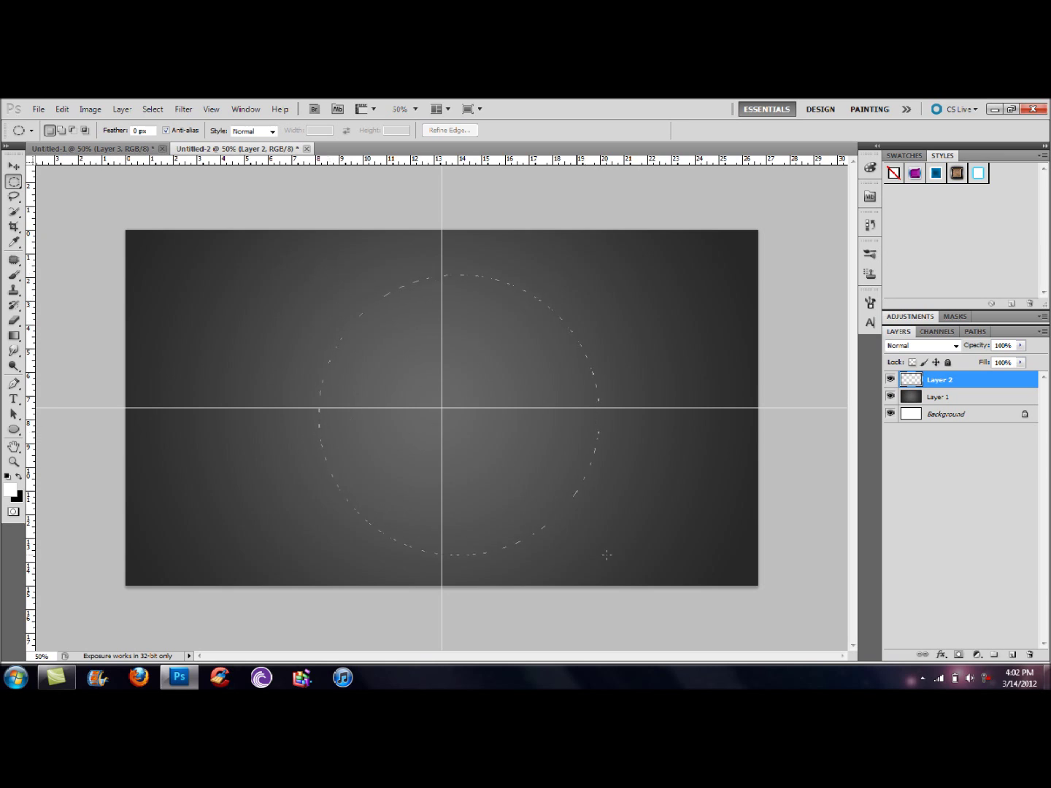
Step: Draw a circular selection centred on the guide crossing and fill it with white
drag(606, 556, 607, 555)
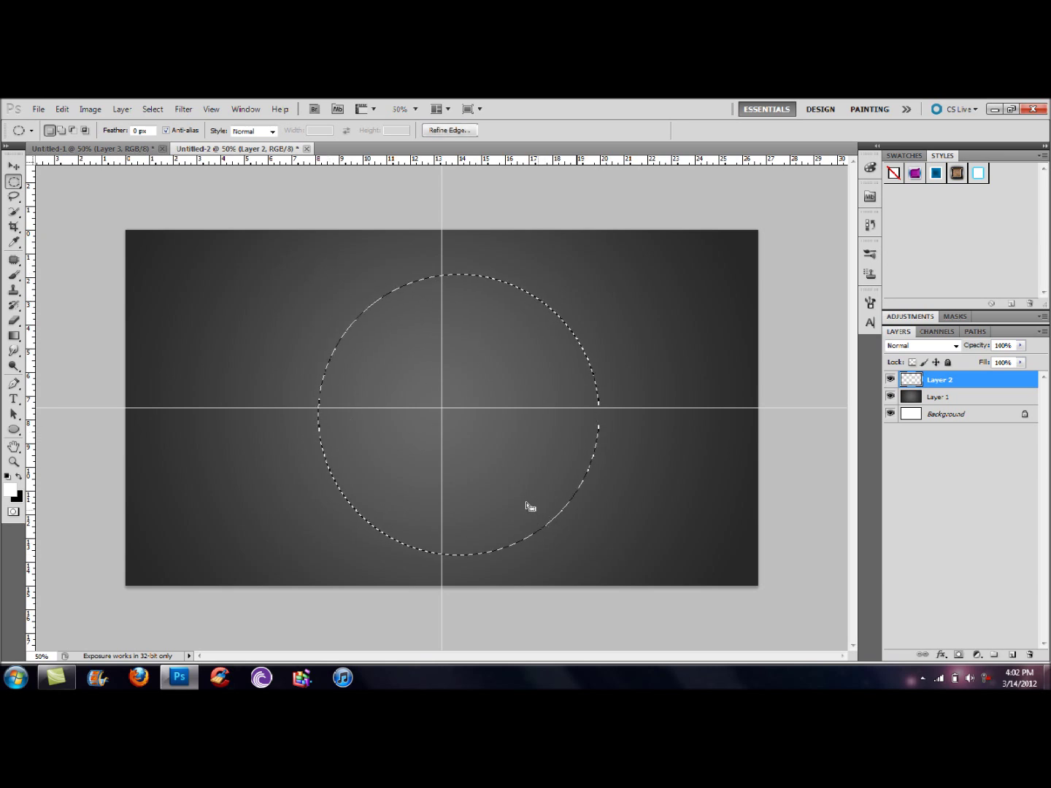
mouse_move(514, 497)
mouse_down()
mouse_move(496, 476)
mouse_move(501, 491)
mouse_up()
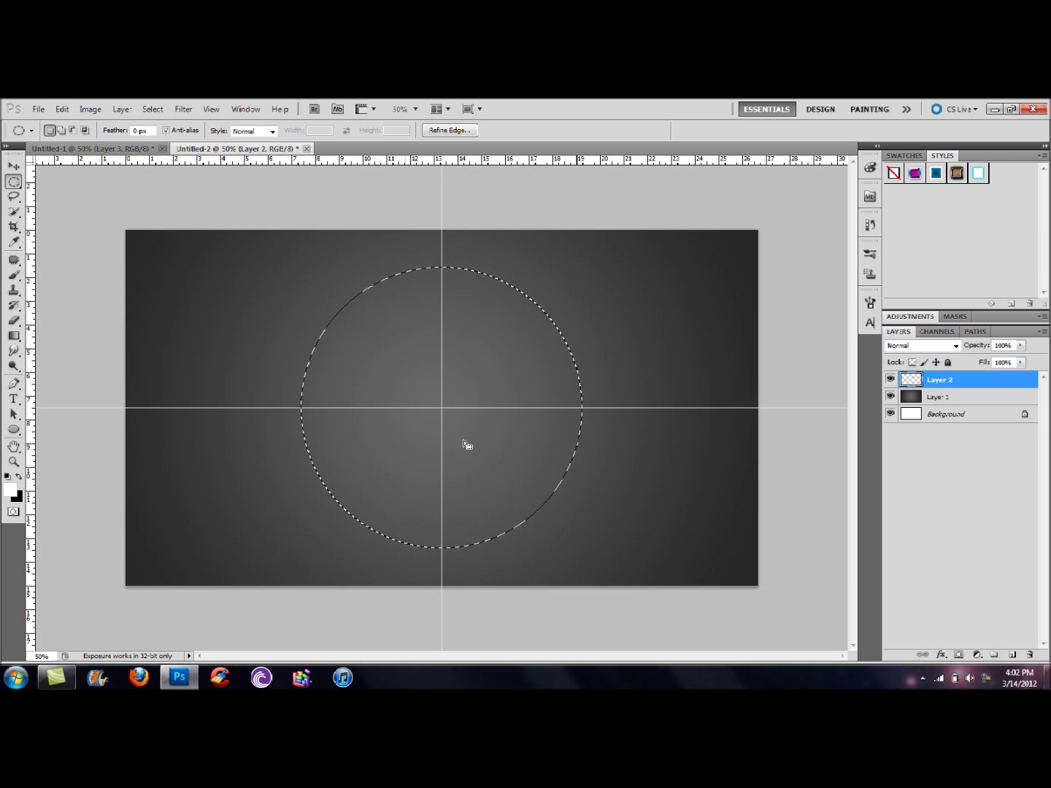
right_click(492, 355)
click(521, 545)
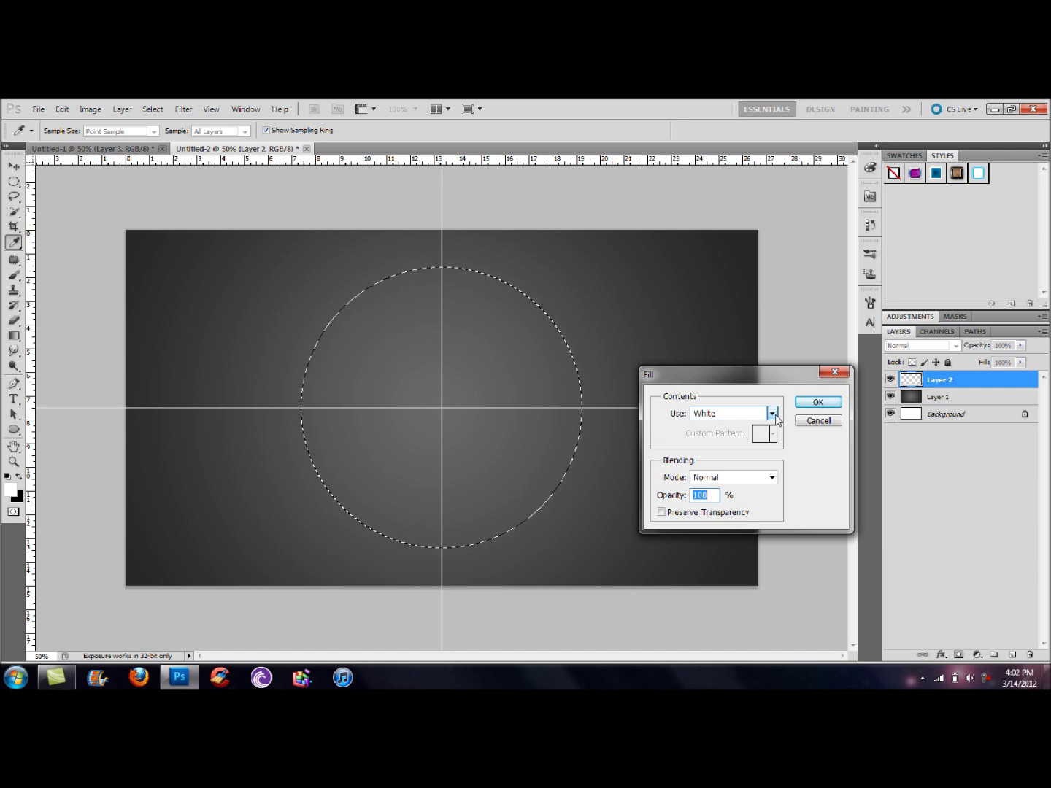
key(Return)
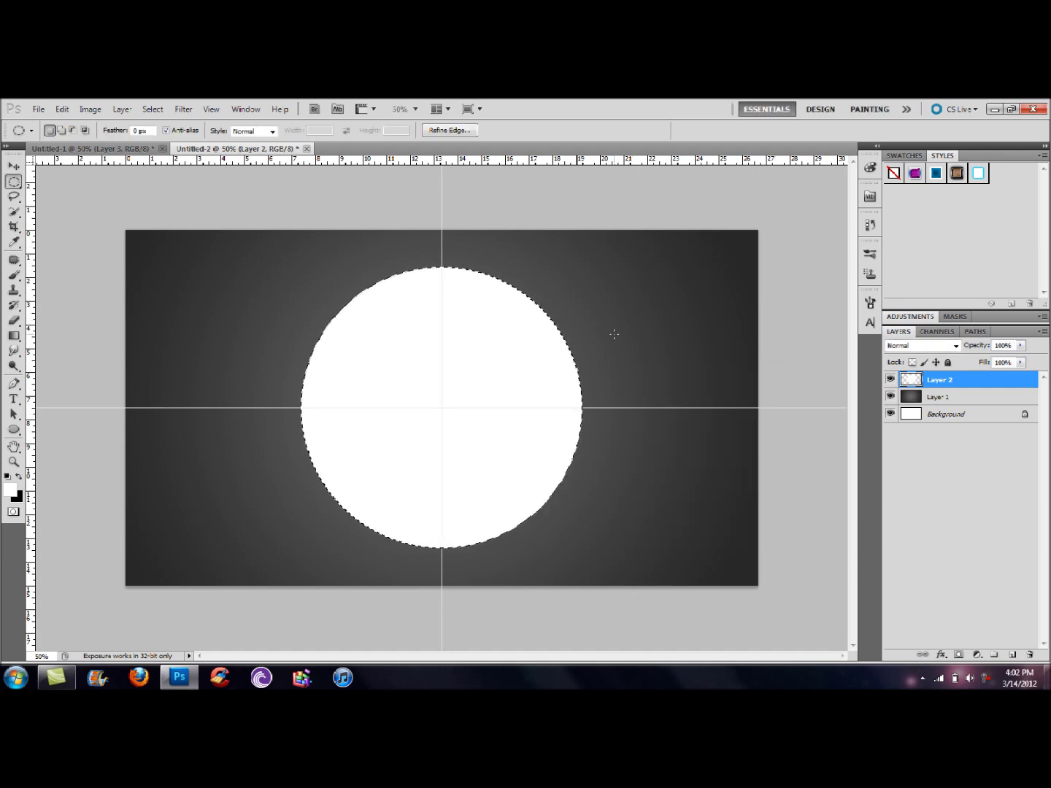
Step: Shrink the circular selection to about 69% and centre it inside the white disc
right_click(496, 356)
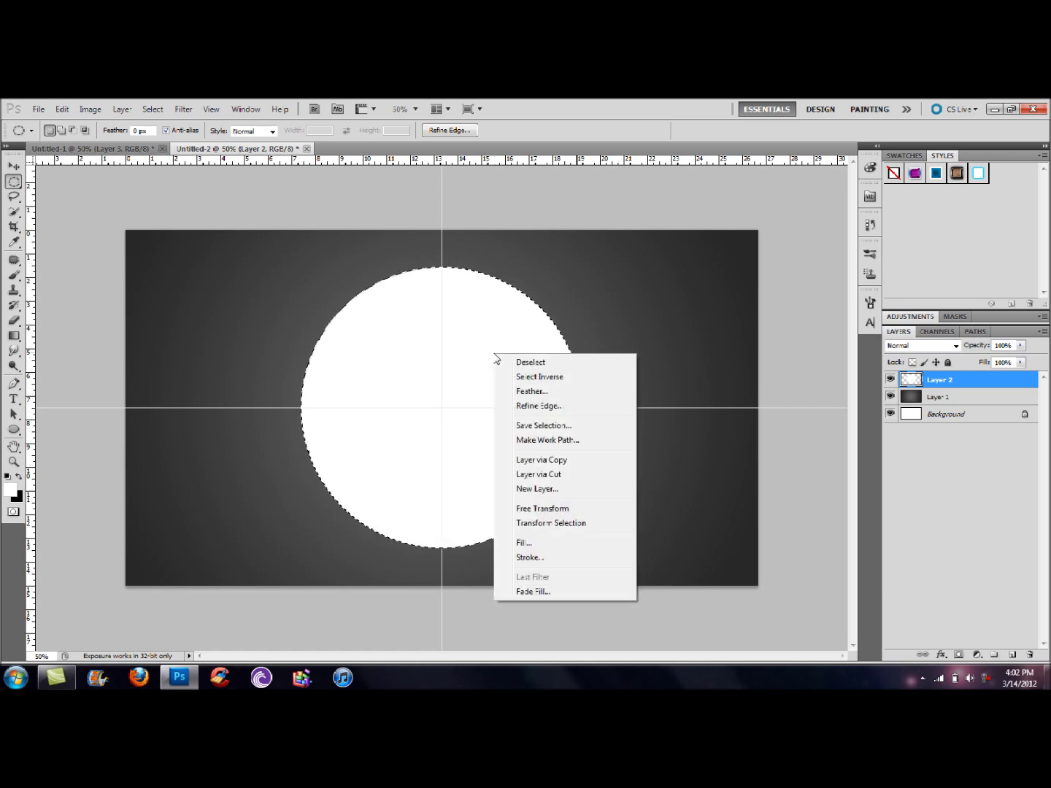
click(561, 524)
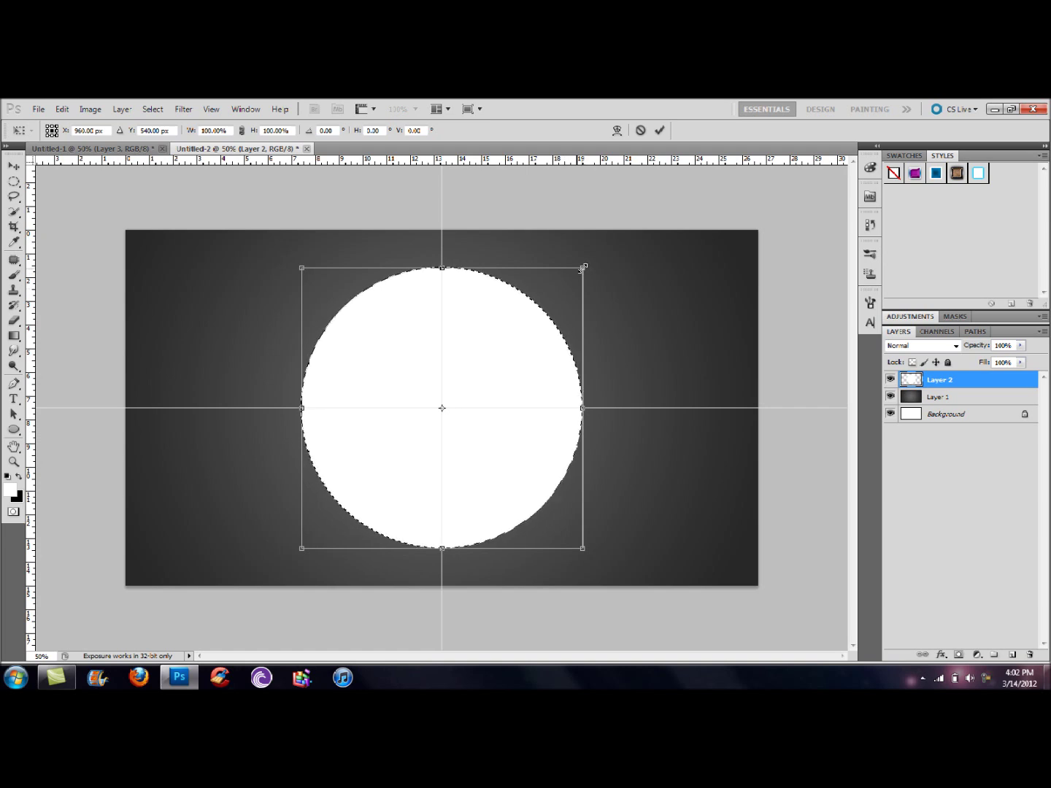
drag(582, 267, 484, 366)
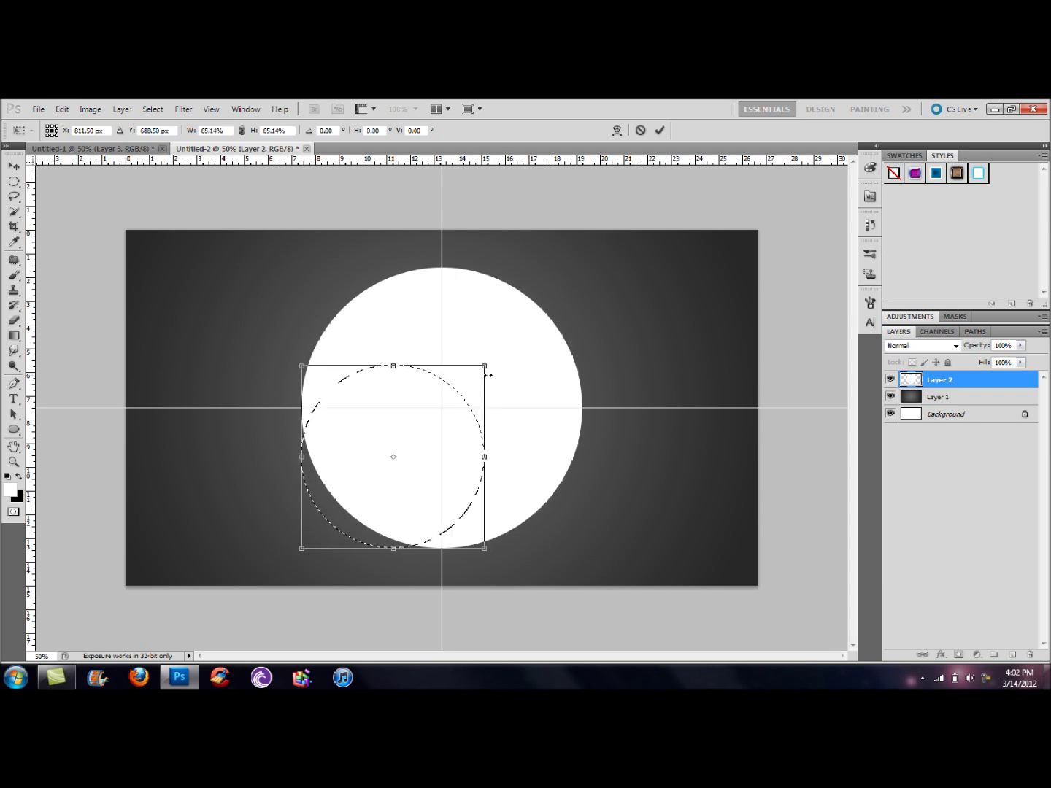
key(Return)
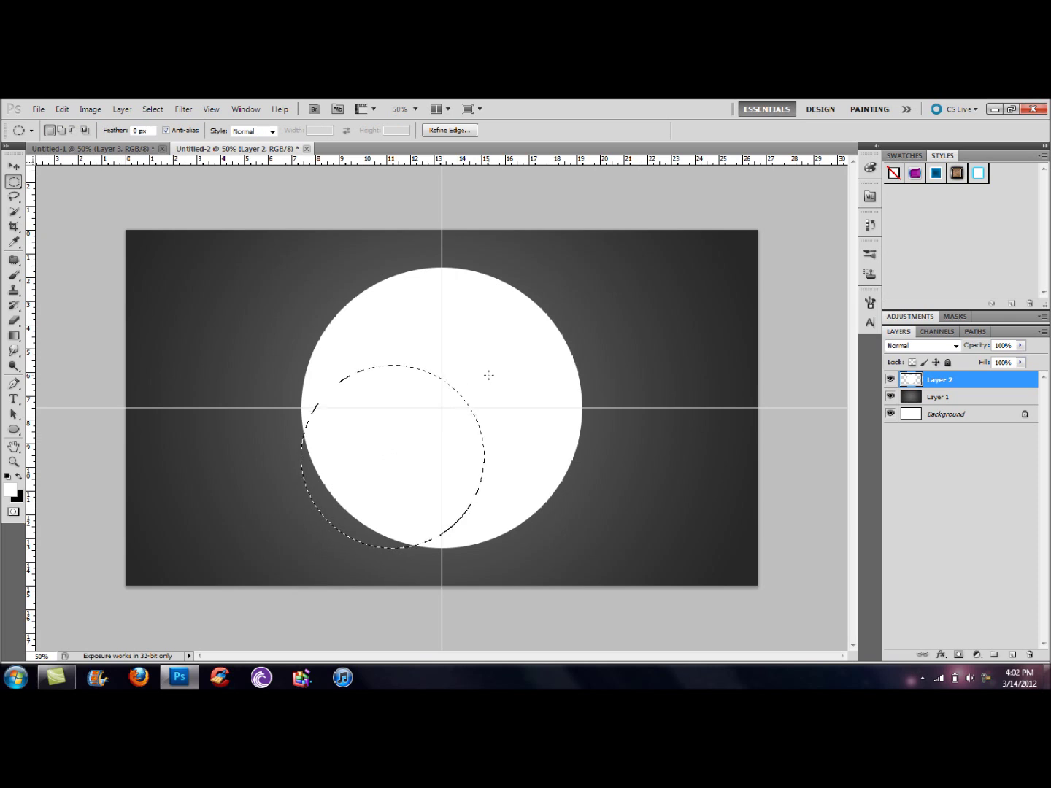
drag(394, 457, 441, 410)
Step: Delete the inner disc to leave a white ring, then deselect
key(Delete)
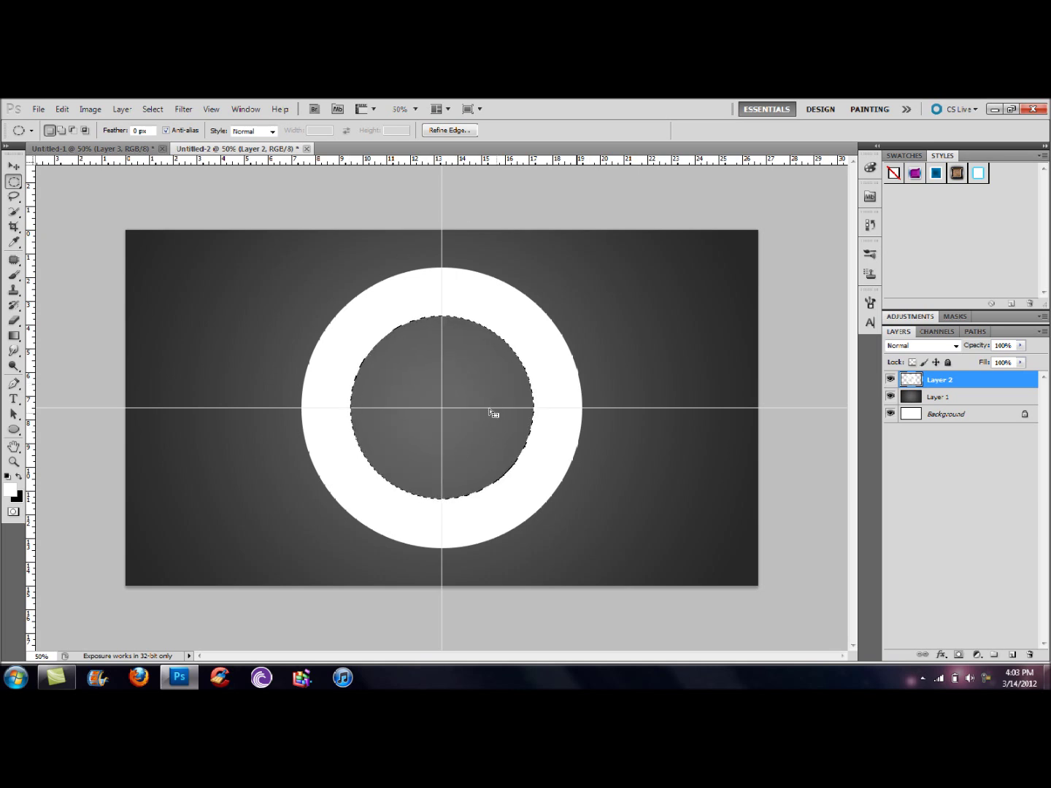
key(ctrl+d)
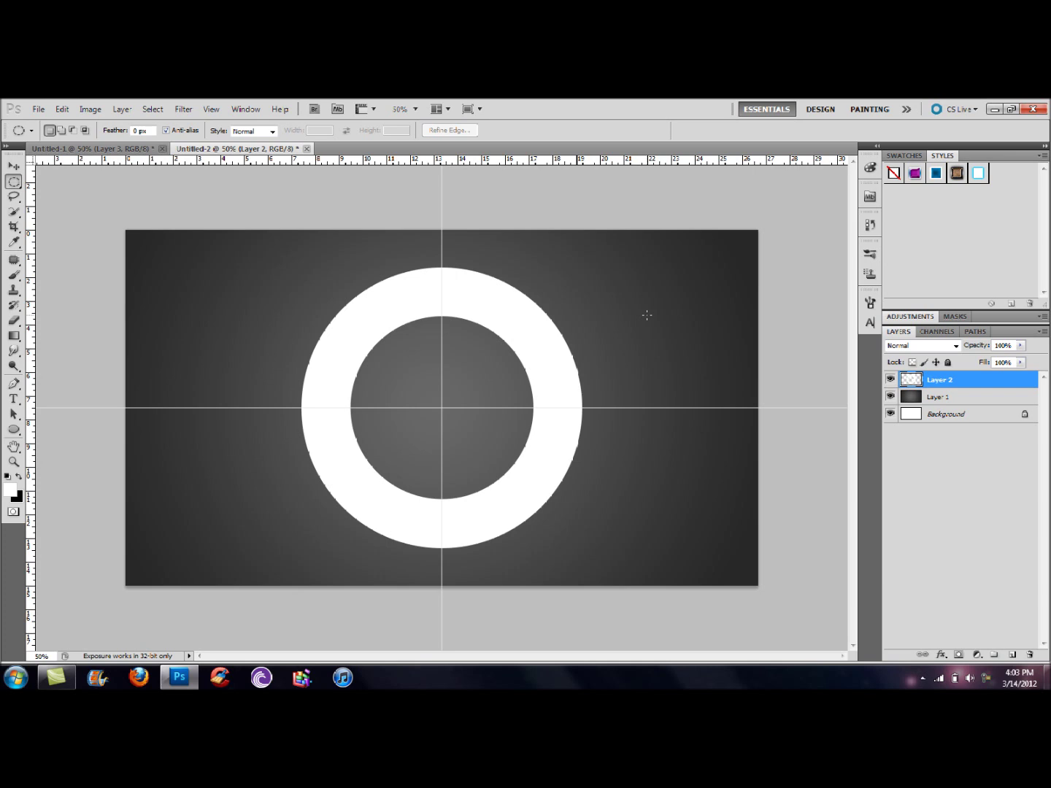
key(p)
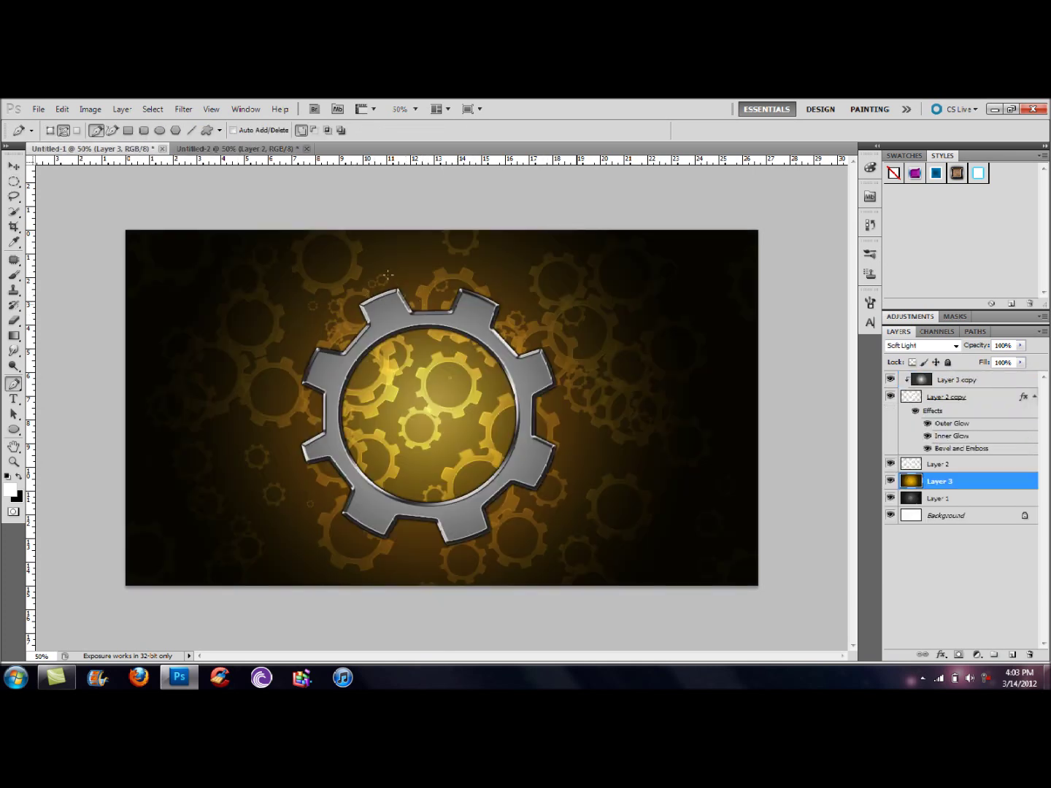
Step: In the ring document, draw a small closed trapezoid pen path above the ring's top right
click(235, 150)
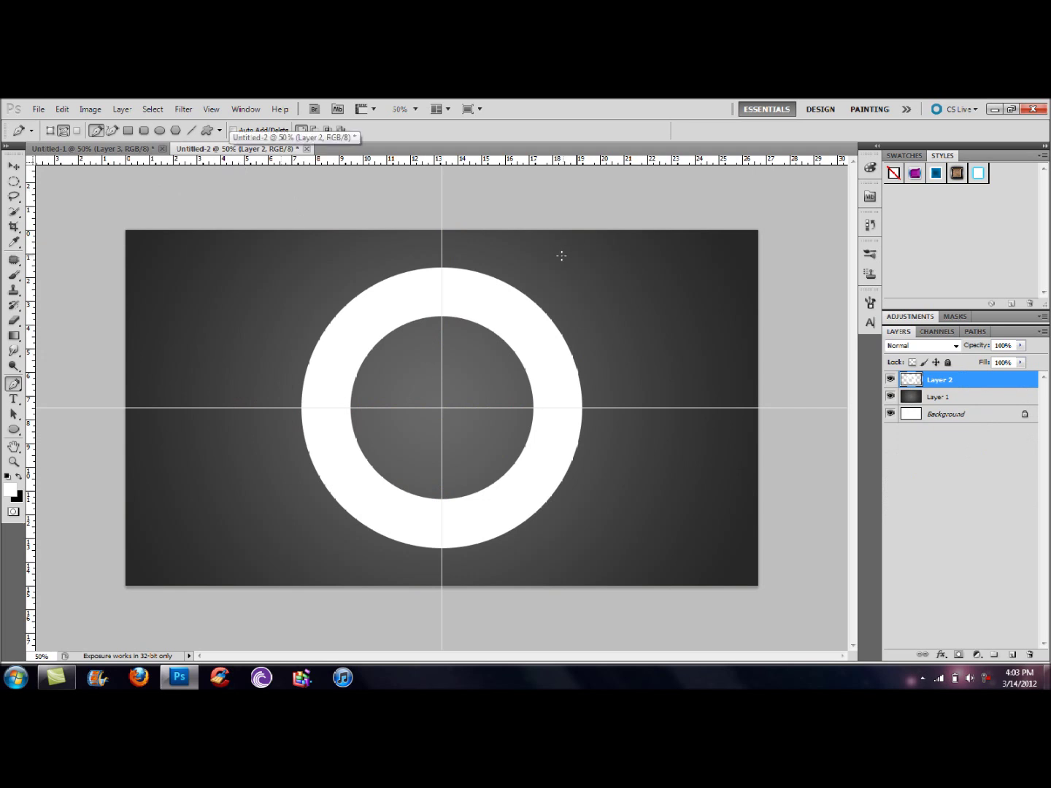
click(64, 131)
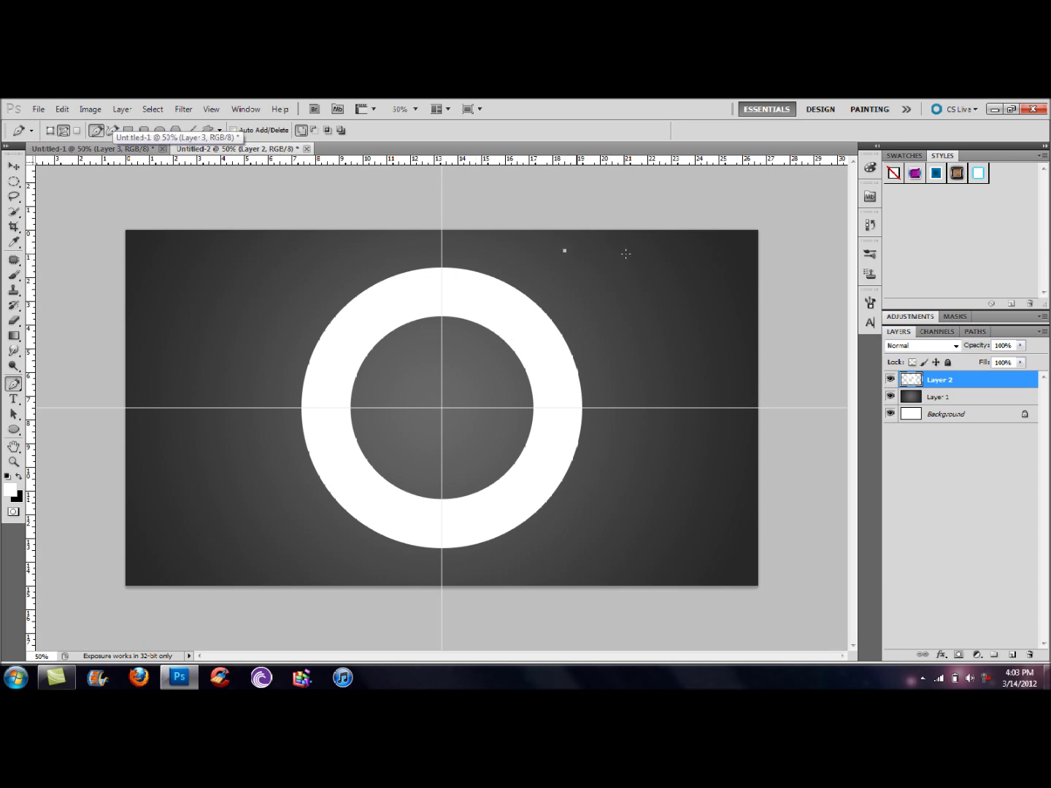
click(625, 252)
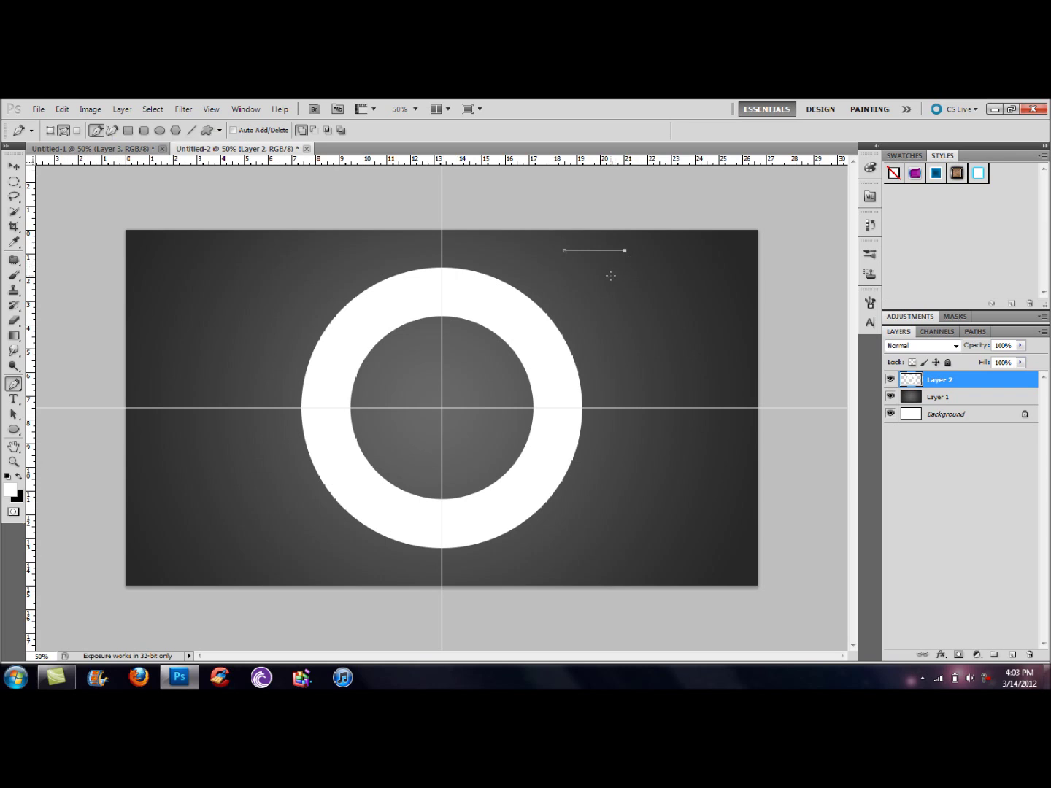
click(610, 276)
key(ctrl+z)
click(609, 271)
click(611, 275)
click(583, 275)
click(564, 252)
Step: Convert the trapezoid path into a selection
right_click(587, 260)
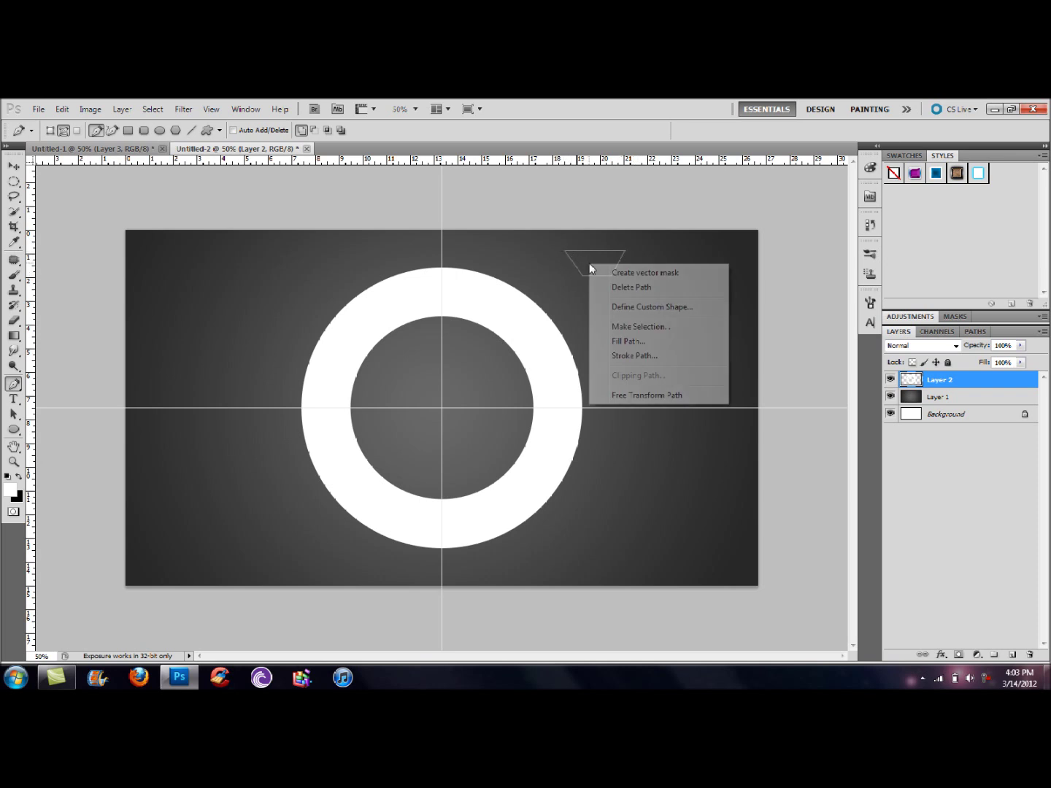
click(630, 327)
key(Return)
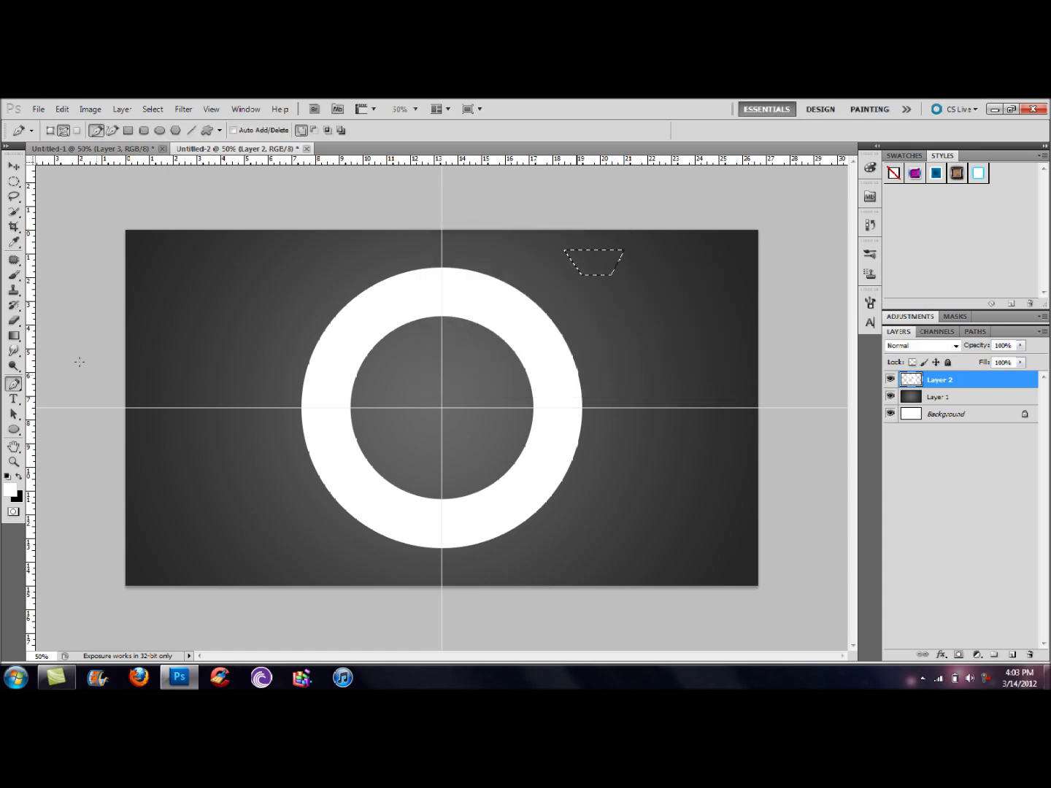
Step: Rotate the trapezoid selection to about 12° and move it onto the ring's top edge
click(13, 181)
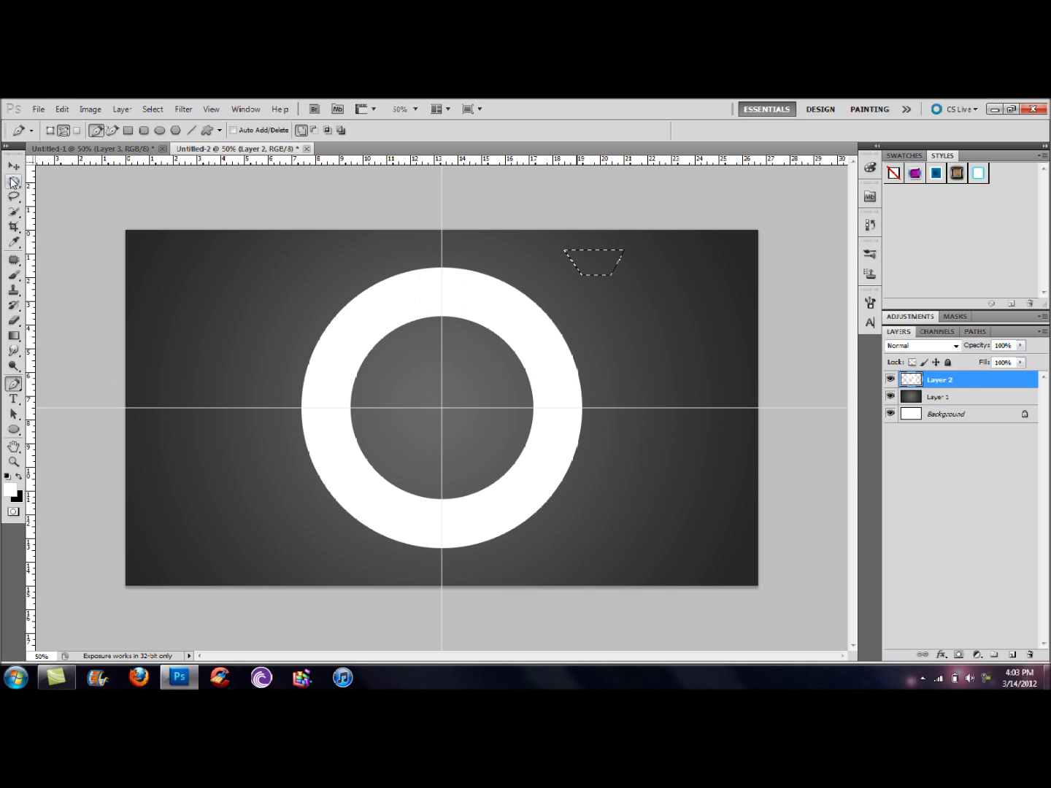
right_click(605, 263)
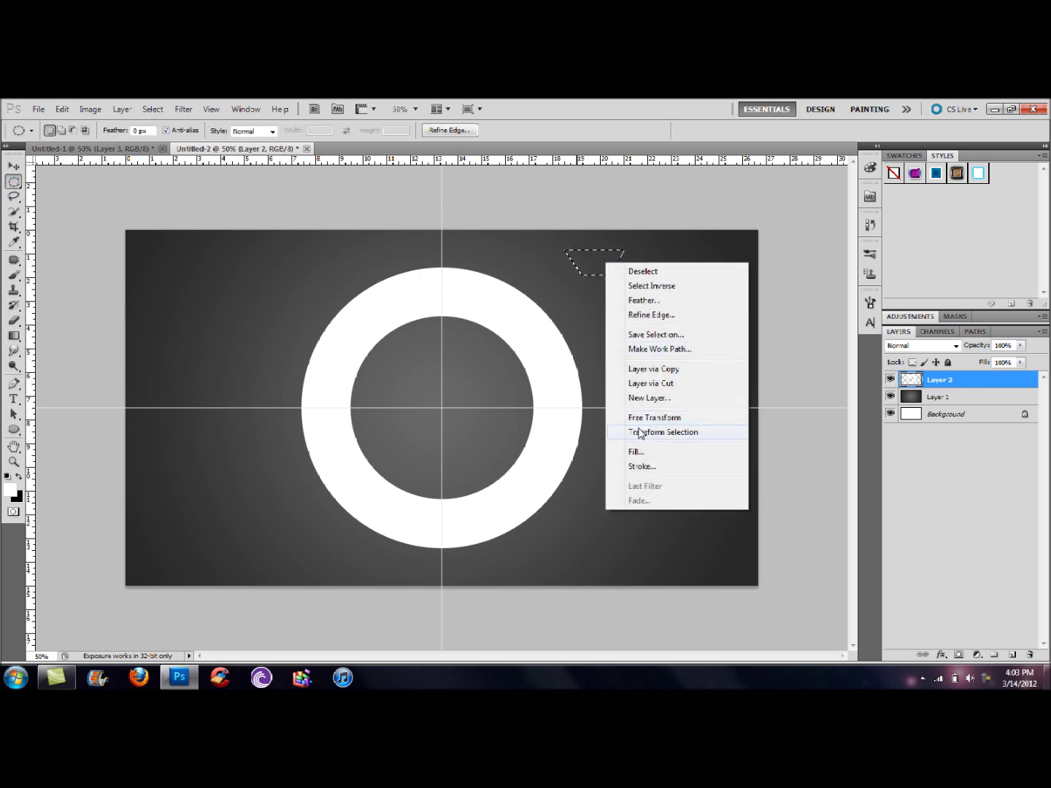
click(634, 431)
drag(676, 303, 660, 381)
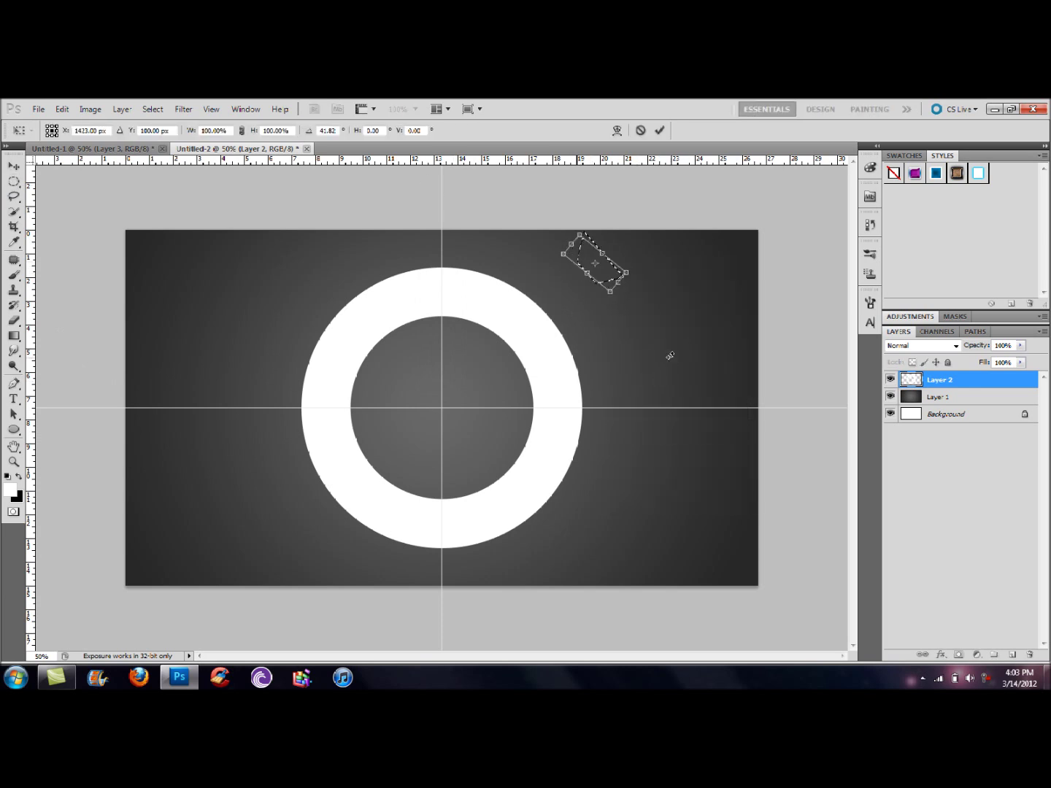
drag(605, 277, 528, 308)
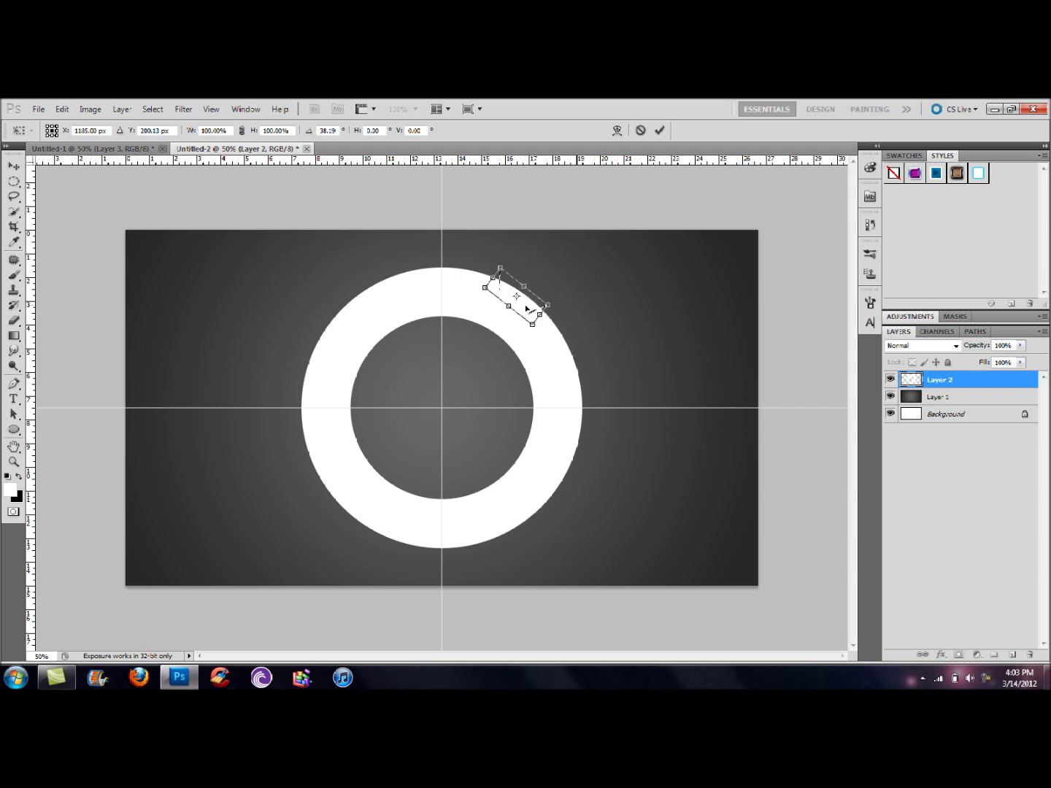
drag(637, 318, 453, 277)
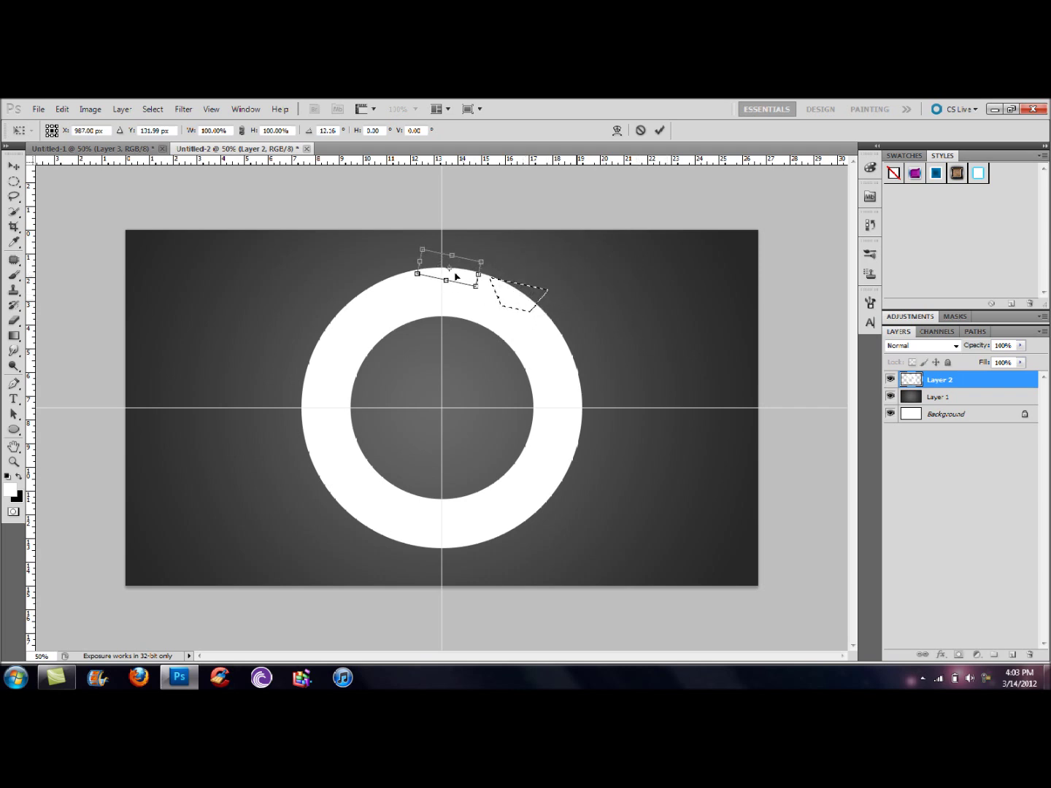
drag(544, 313, 597, 279)
drag(464, 279, 517, 293)
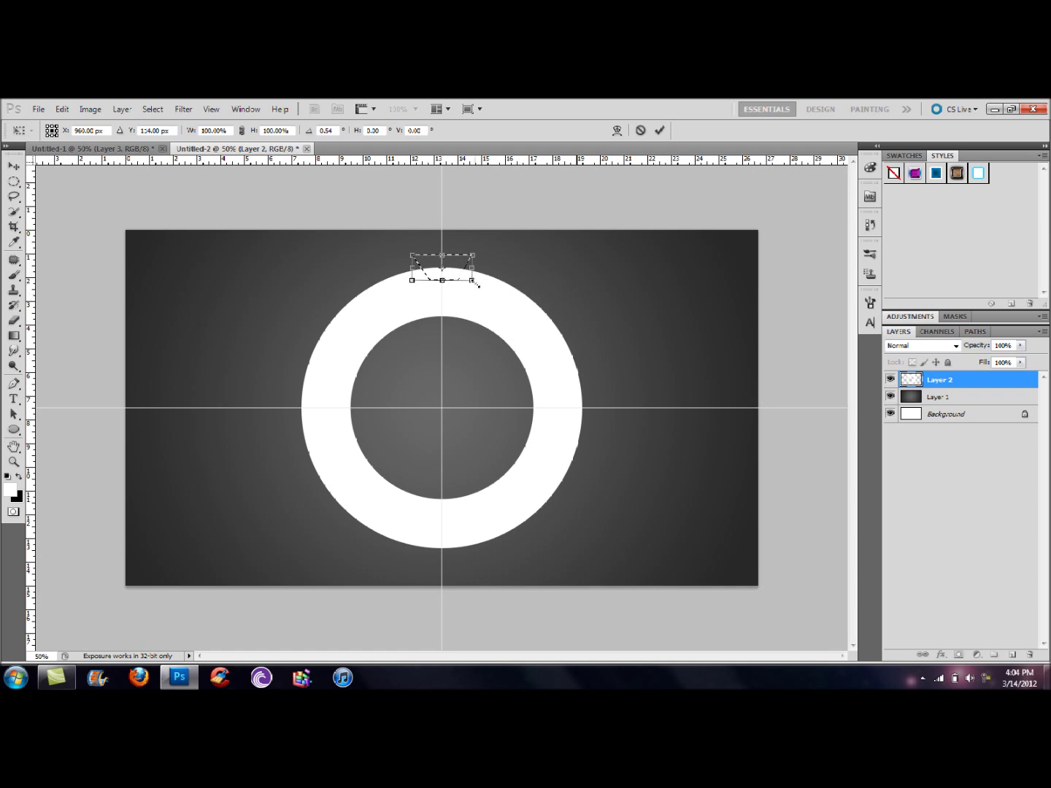
key(Return)
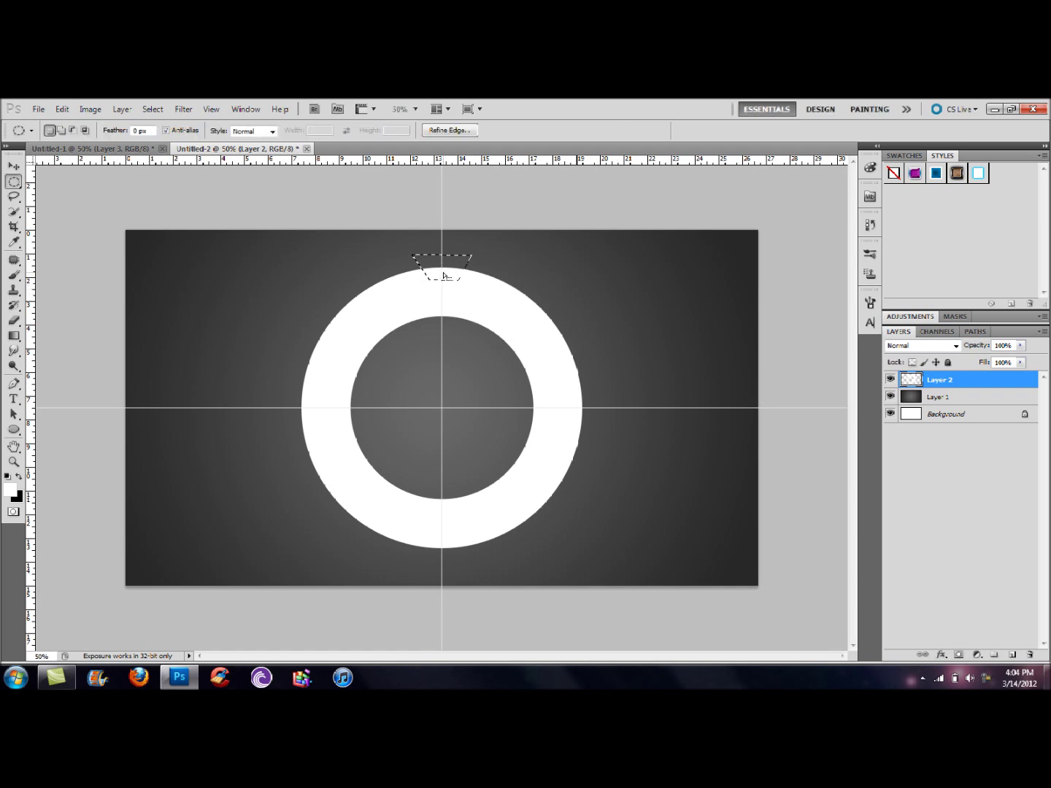
drag(448, 266, 451, 279)
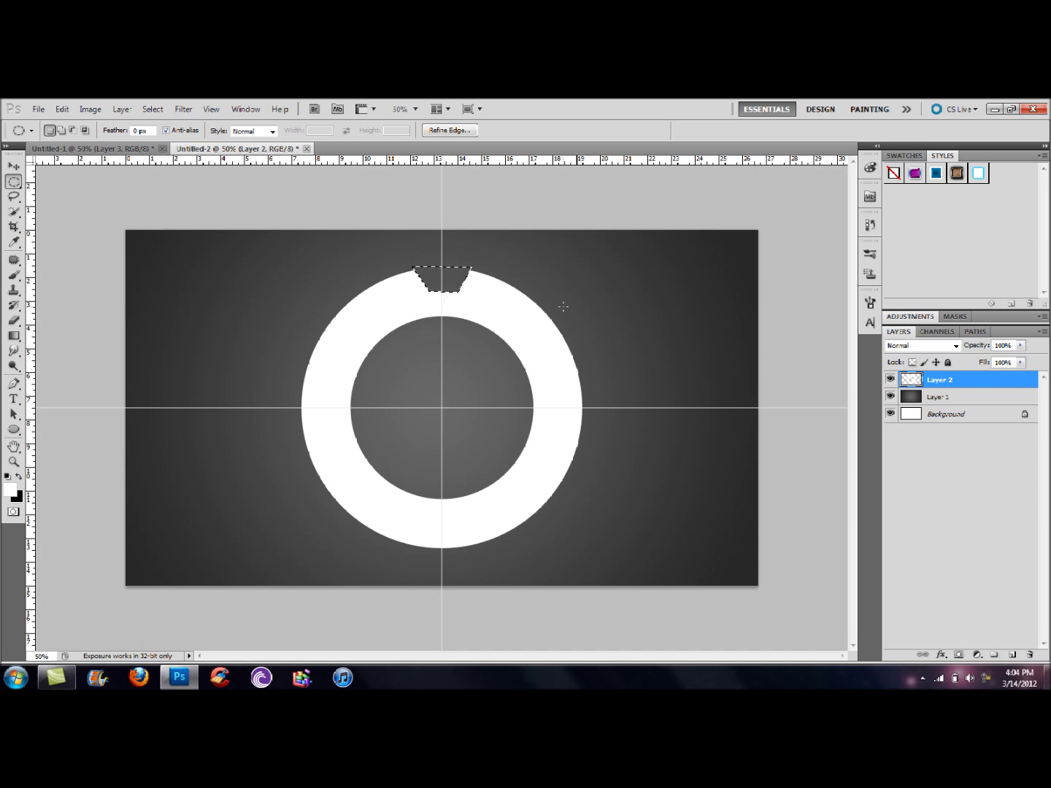
Step: Rotate the selection about 89°, move it to the ring's right side, and cut a notch
right_click(460, 285)
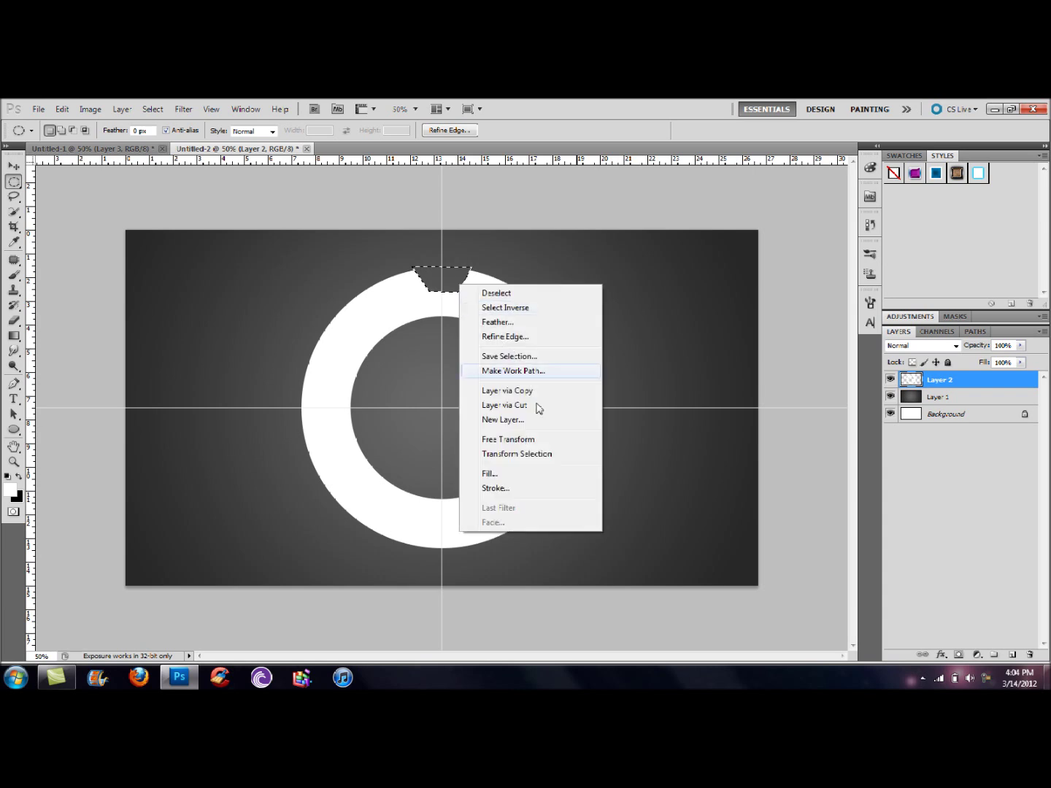
click(530, 458)
drag(568, 335, 476, 480)
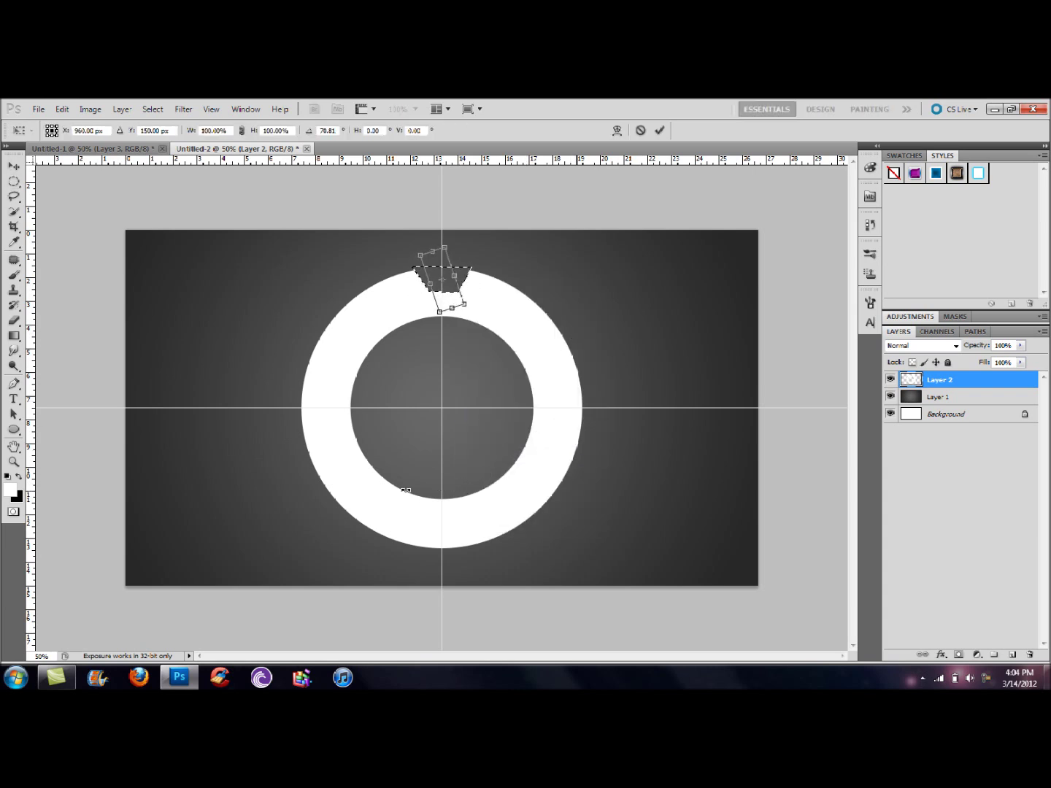
drag(406, 490, 493, 340)
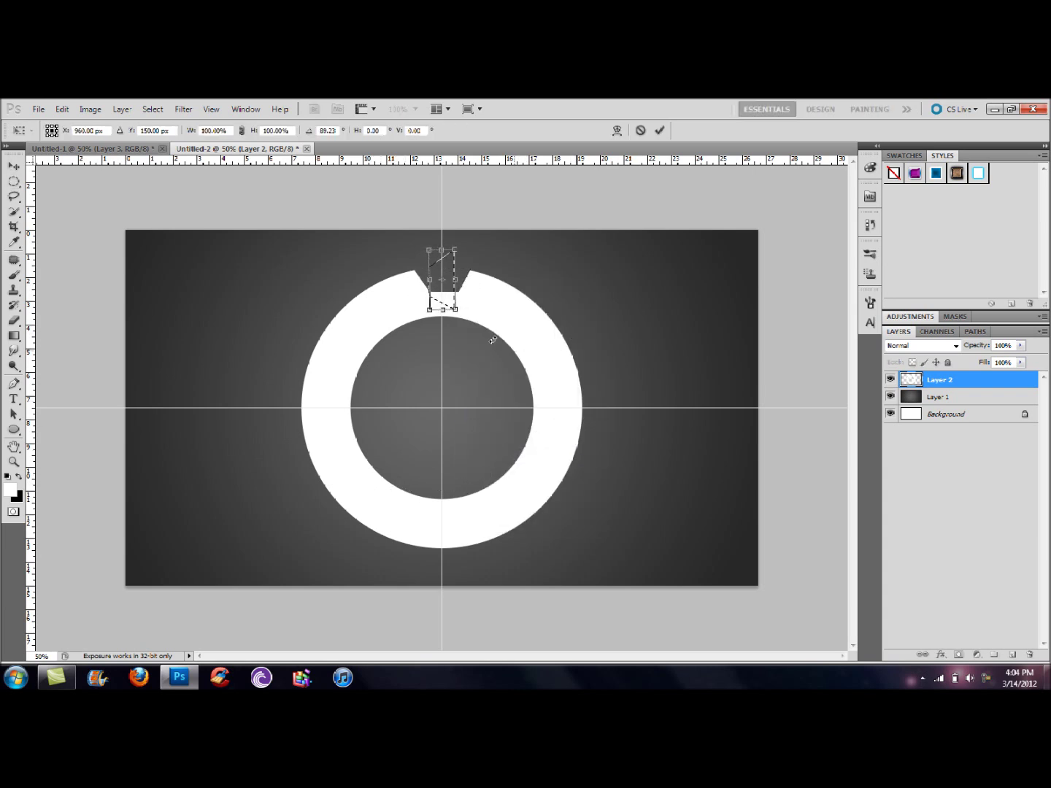
drag(450, 297, 578, 426)
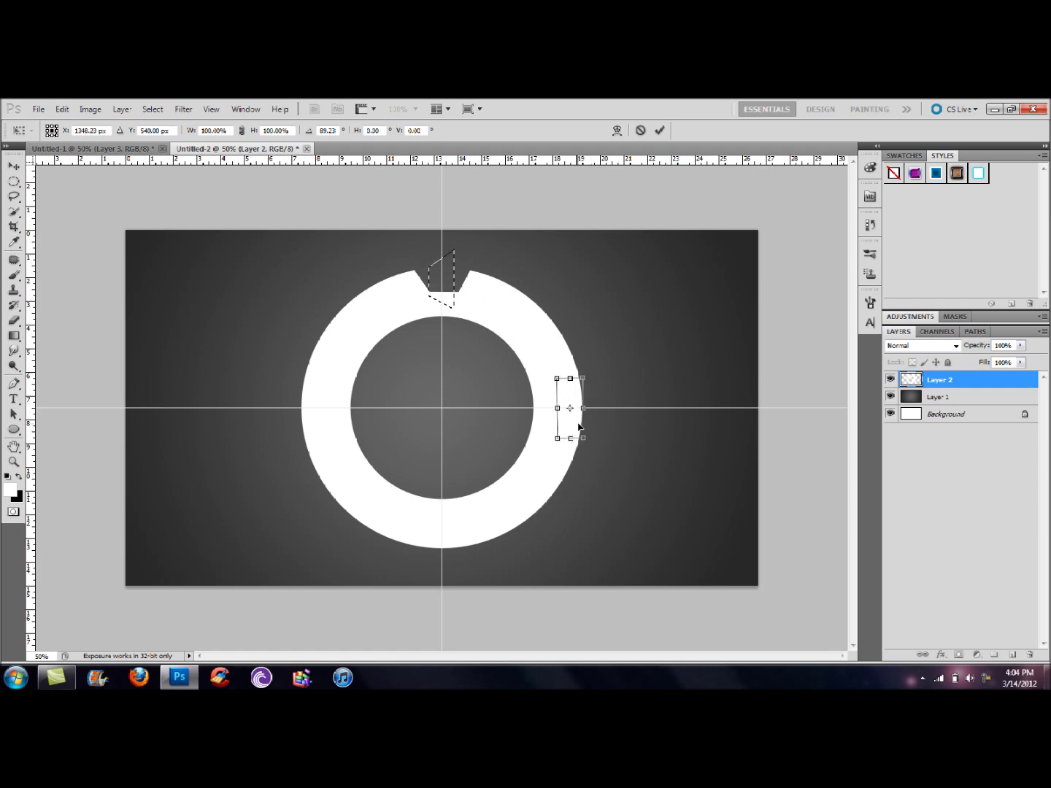
key(Return)
key(m)
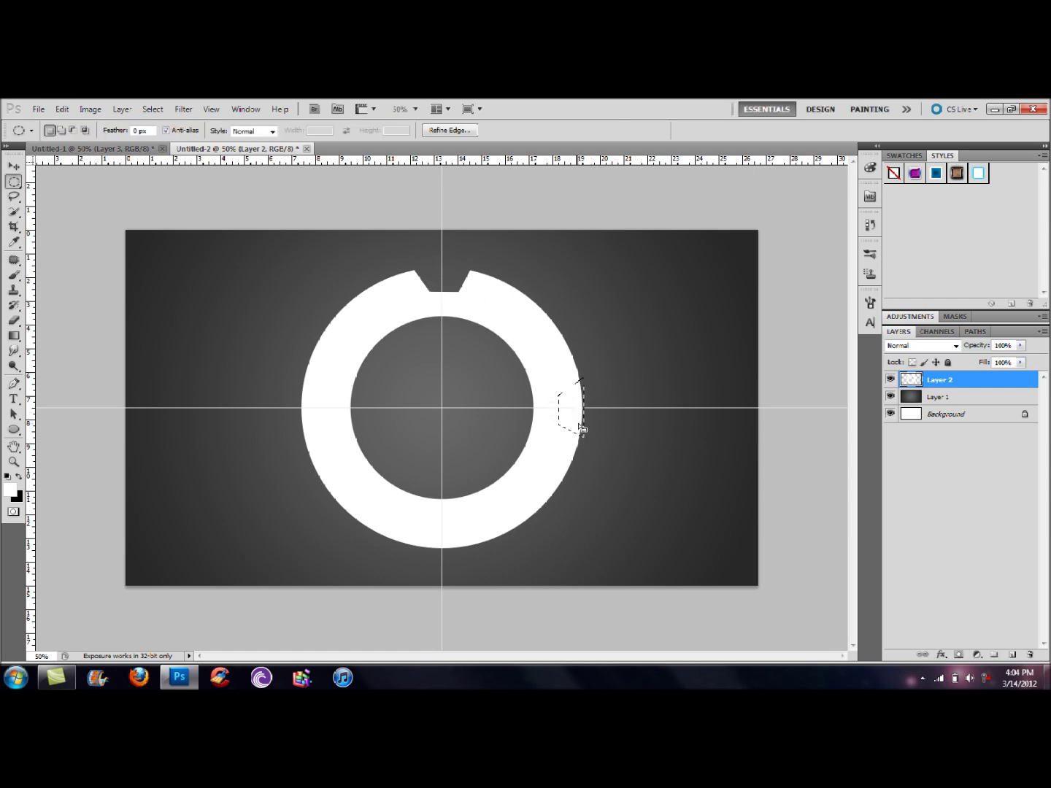
key(Delete)
Step: Rotate the selection to about 91.7° and place it on the bottom of the ring
right_click(576, 422)
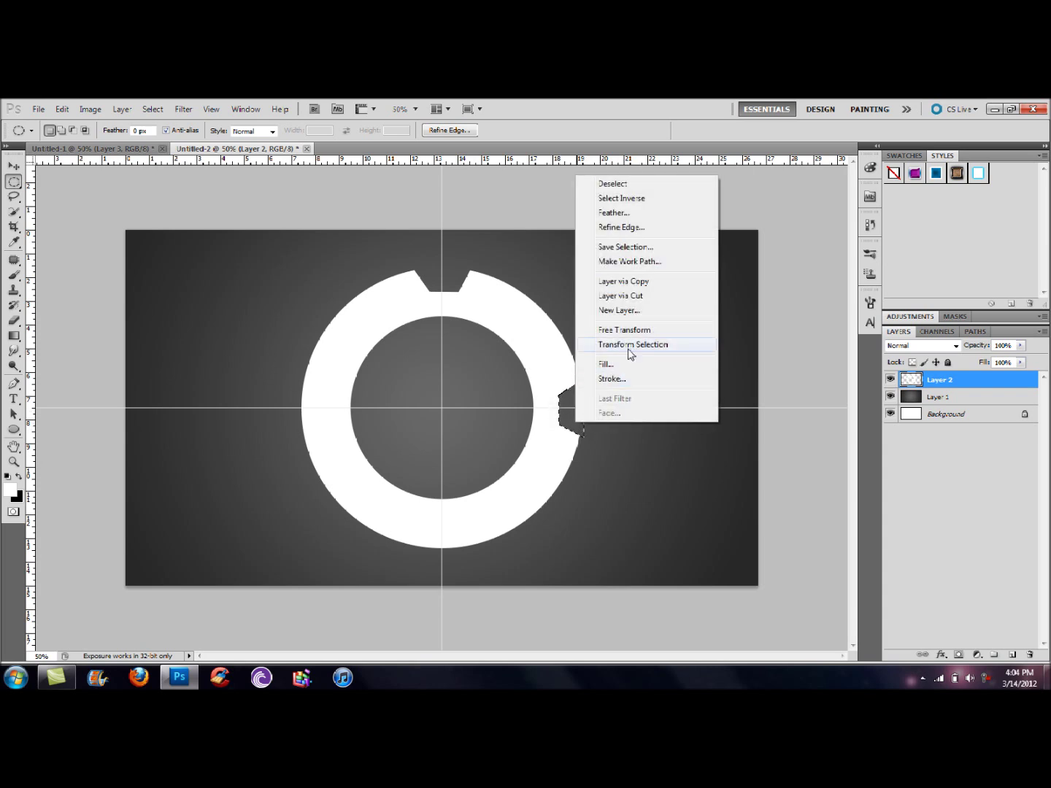
click(628, 353)
drag(649, 432, 554, 532)
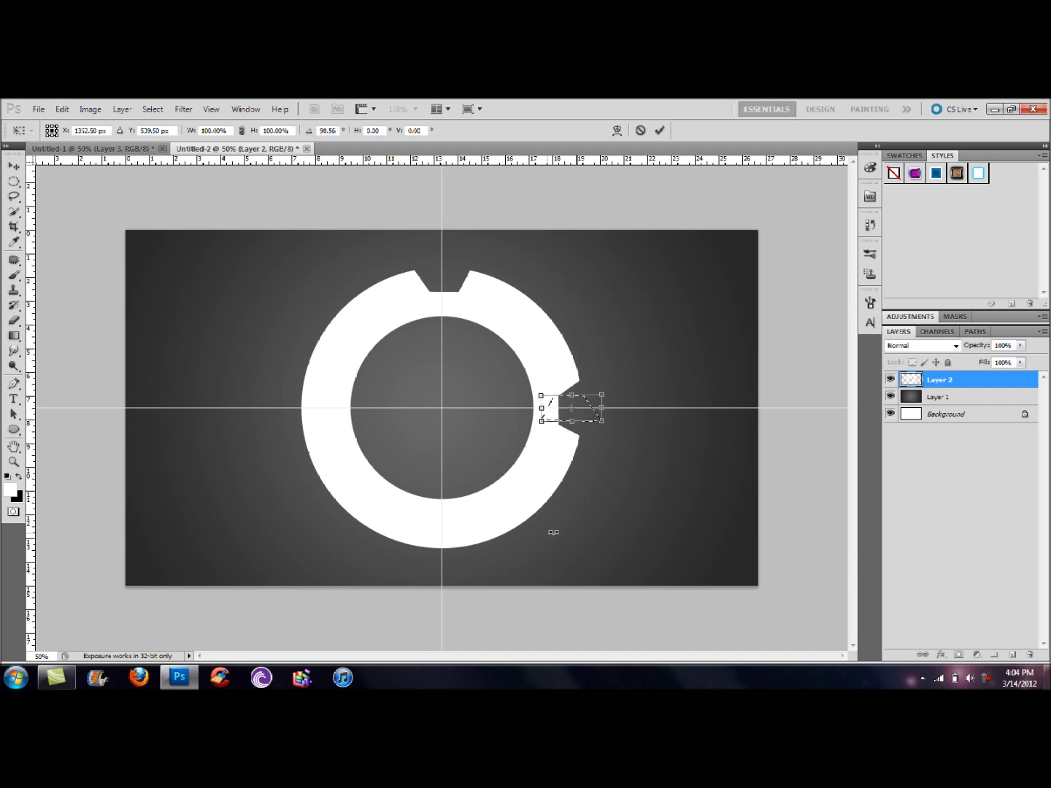
drag(592, 416, 463, 544)
drag(525, 531, 527, 533)
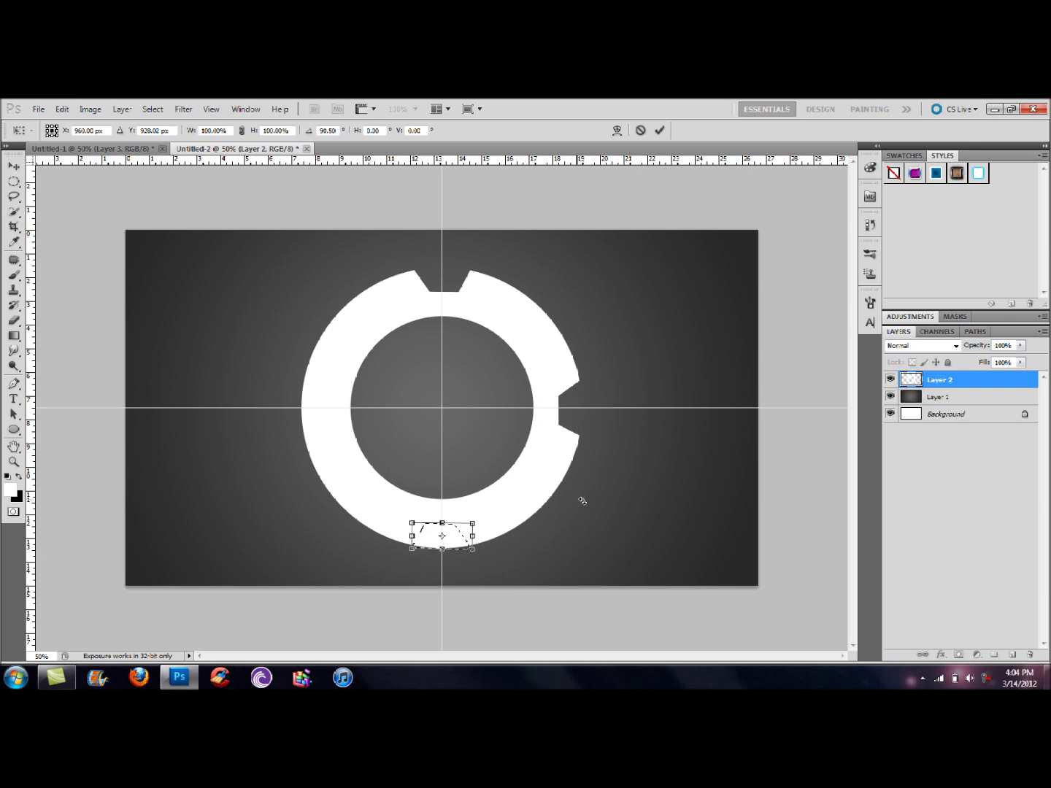
key(Return)
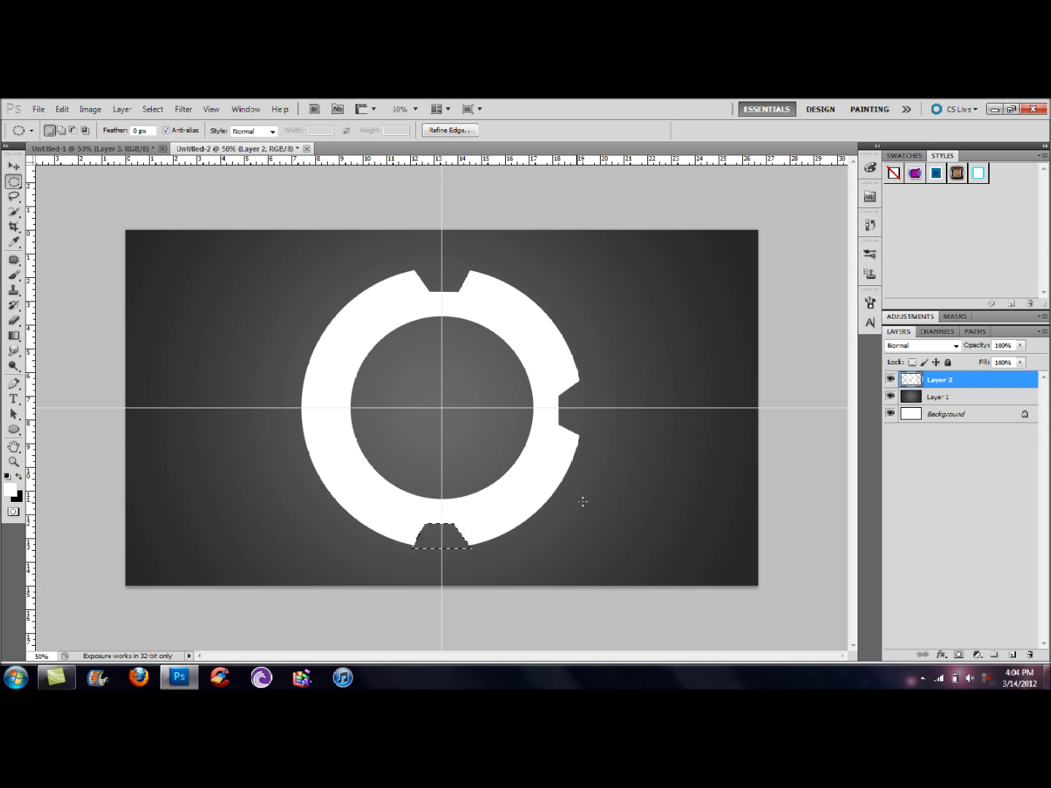
Step: Rotate the selection to about 82° and move it beside the ring's left side
right_click(450, 544)
click(503, 460)
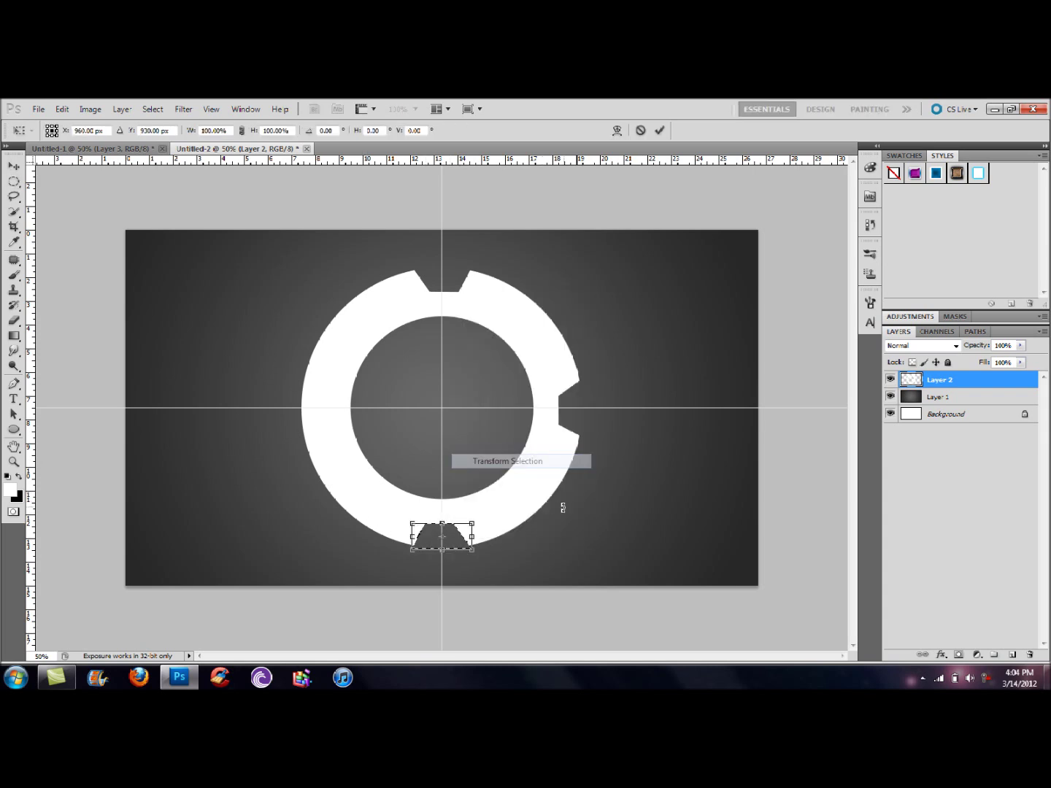
drag(561, 504, 482, 628)
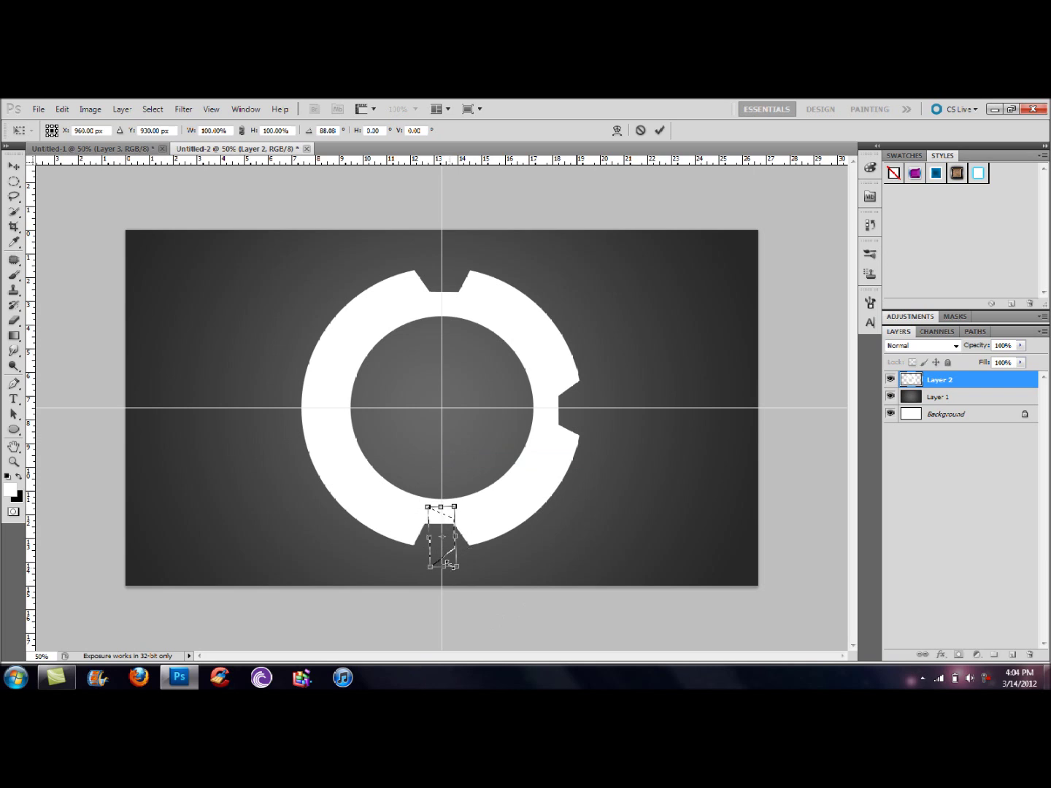
drag(448, 561, 356, 436)
Step: Cut a notch into the ring's left edge
key(Return)
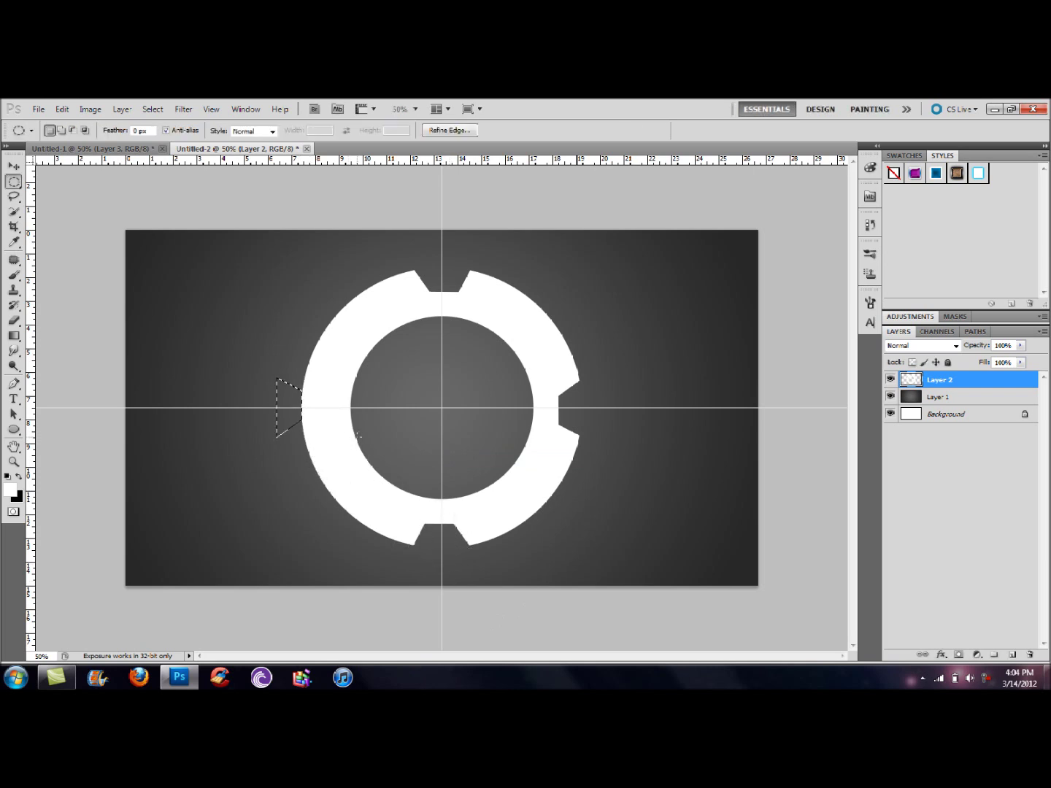
drag(293, 417, 318, 416)
key(Delete)
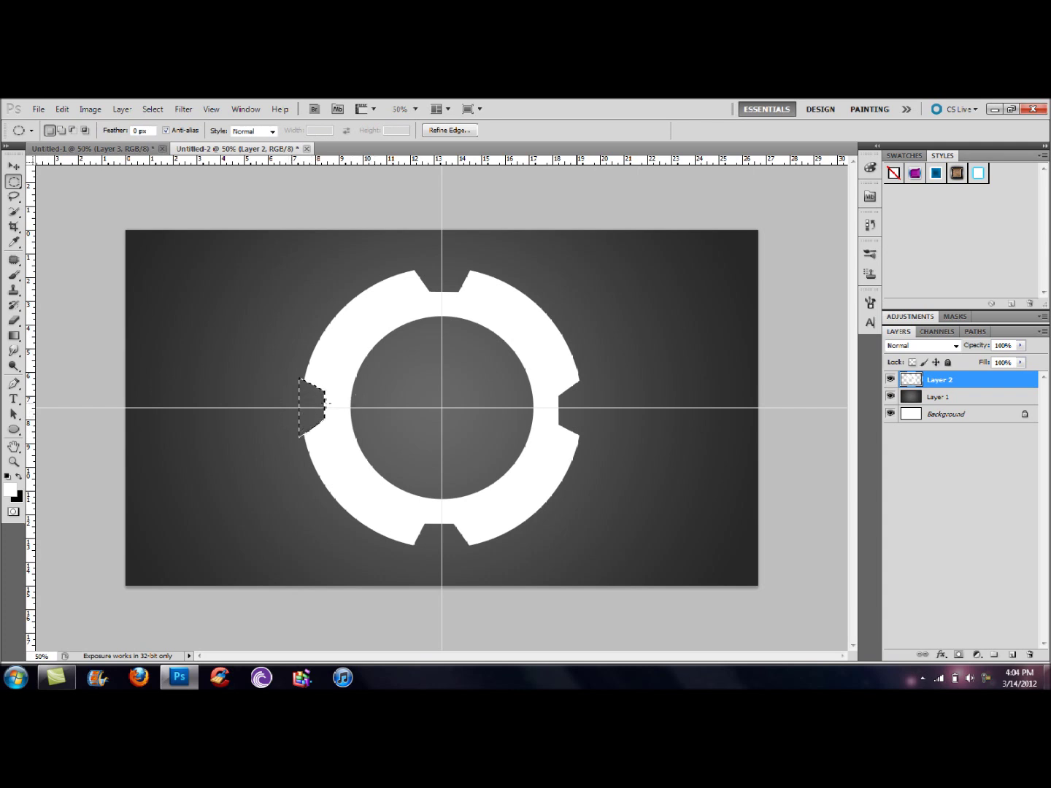
Step: Rotate the selection to about 41° and fit it onto the ring's upper-left edge
right_click(329, 411)
click(365, 577)
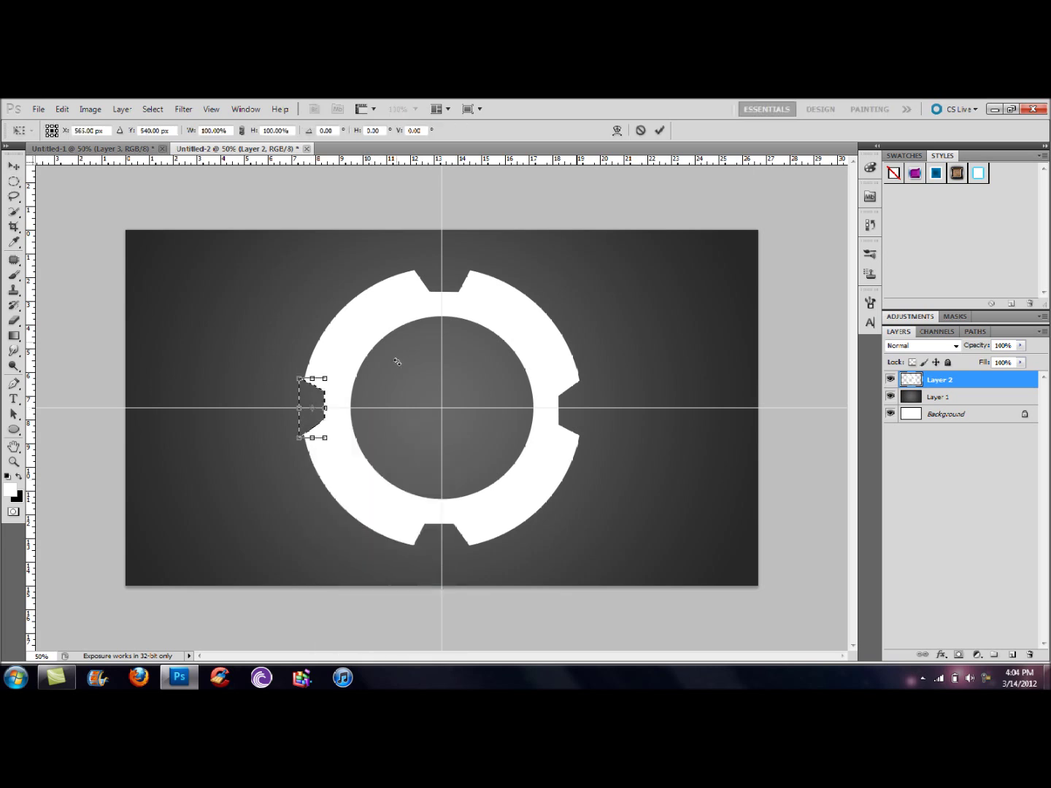
drag(394, 359, 402, 391)
drag(326, 400, 338, 343)
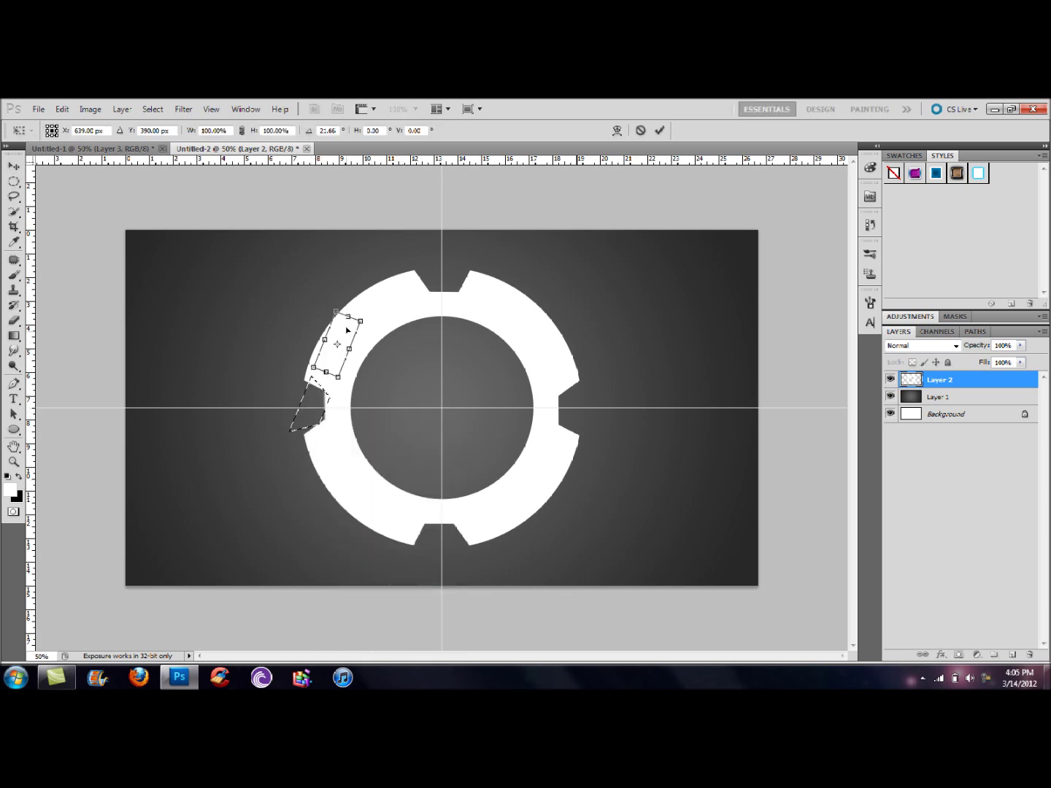
drag(397, 325, 402, 342)
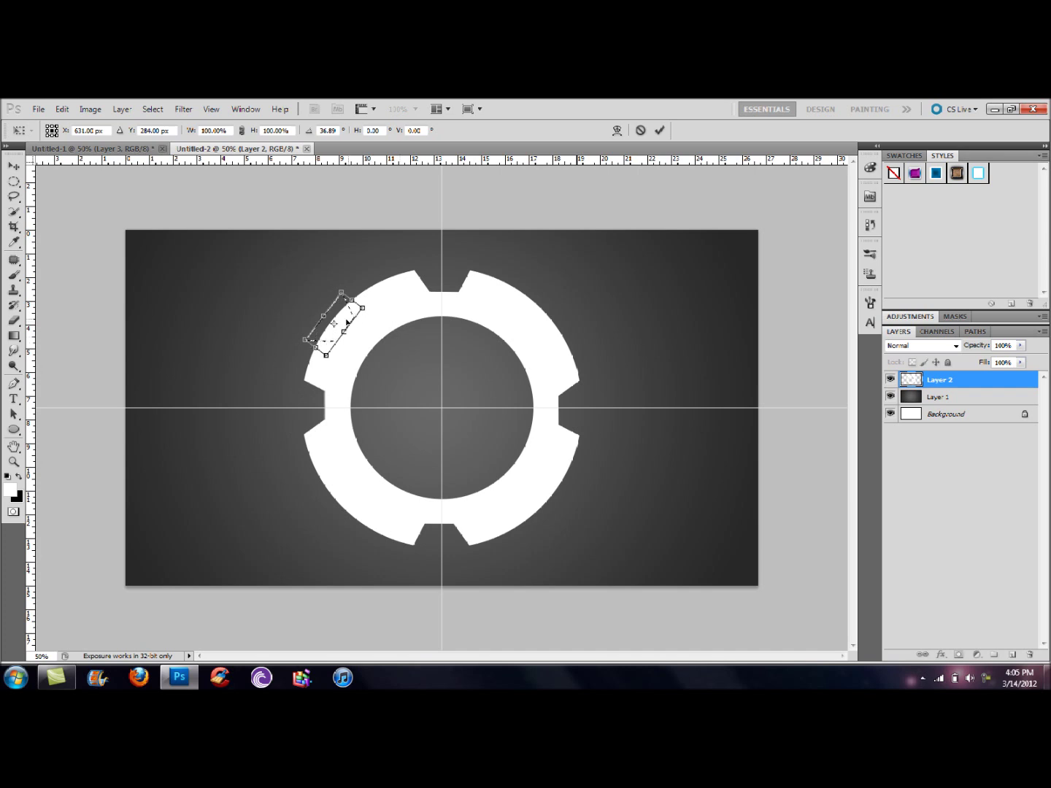
drag(335, 323, 349, 318)
drag(434, 321, 393, 323)
drag(356, 314, 358, 308)
key(Return)
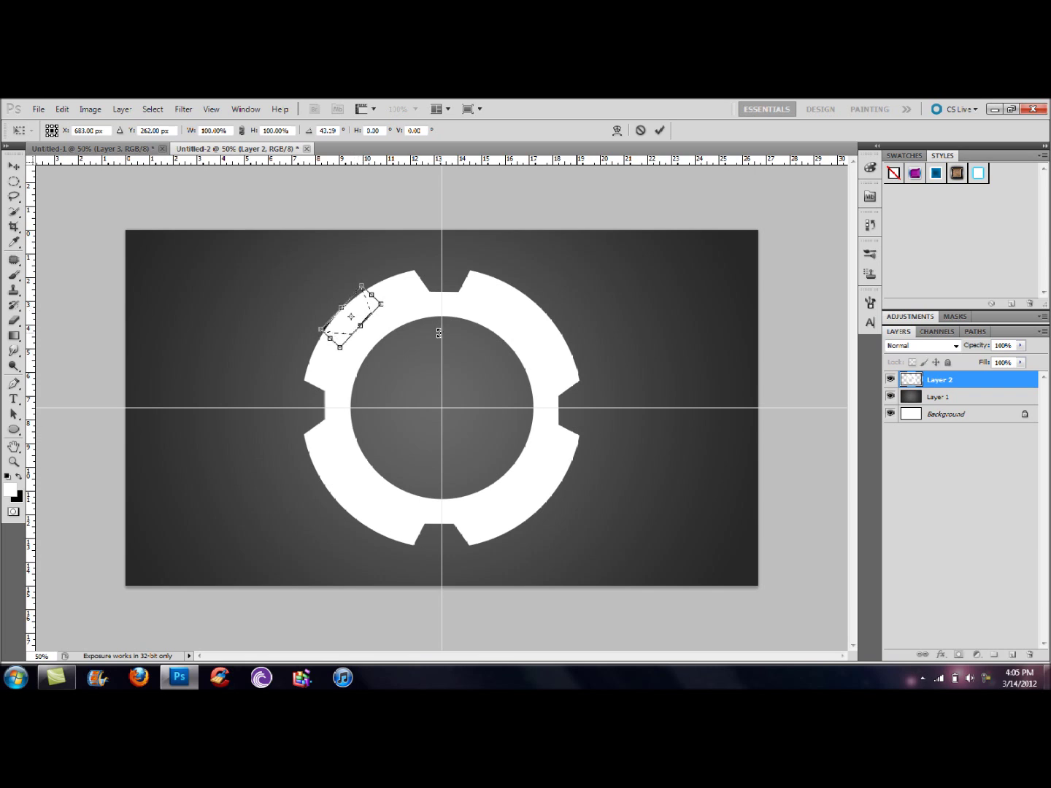
key(m)
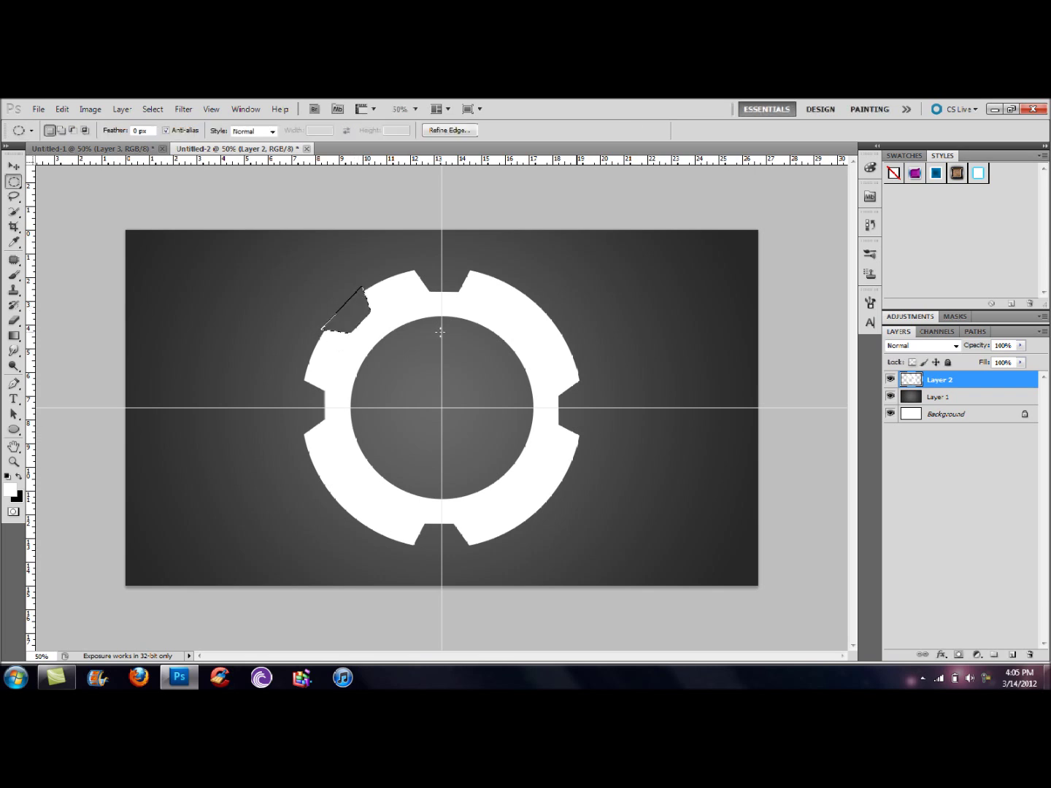
Step: Move the selection to the lower-left edge, cut a notch there, and deselect
right_click(358, 312)
click(418, 478)
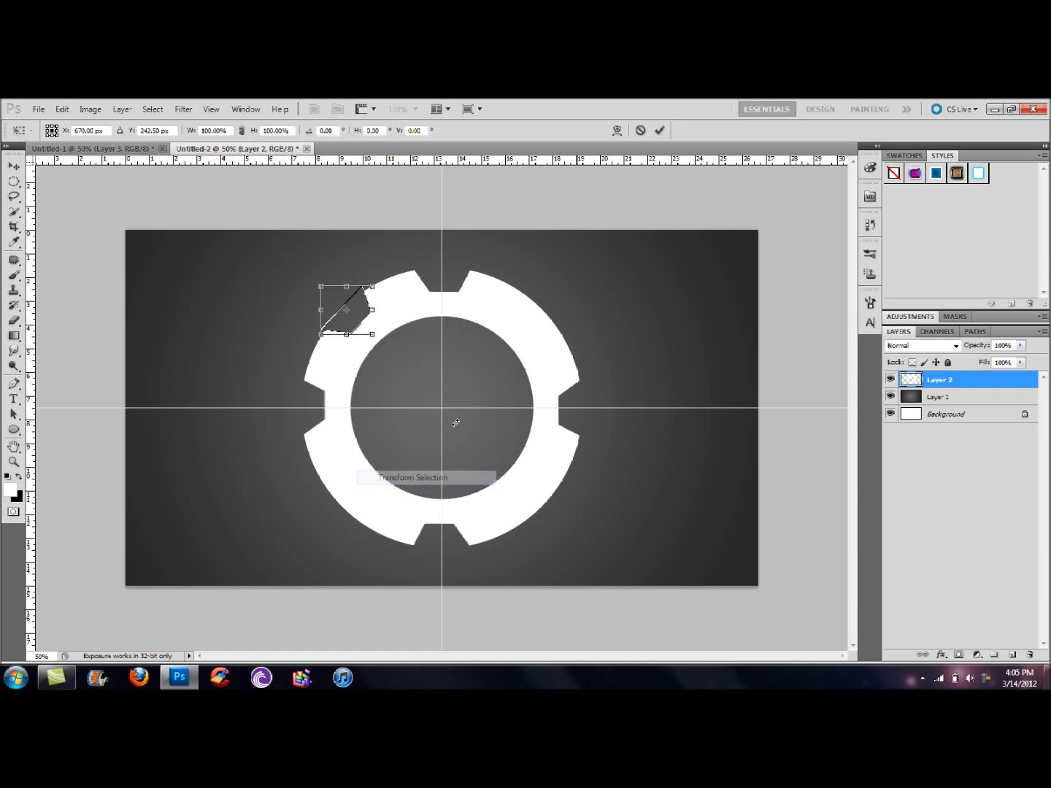
drag(571, 467, 519, 499)
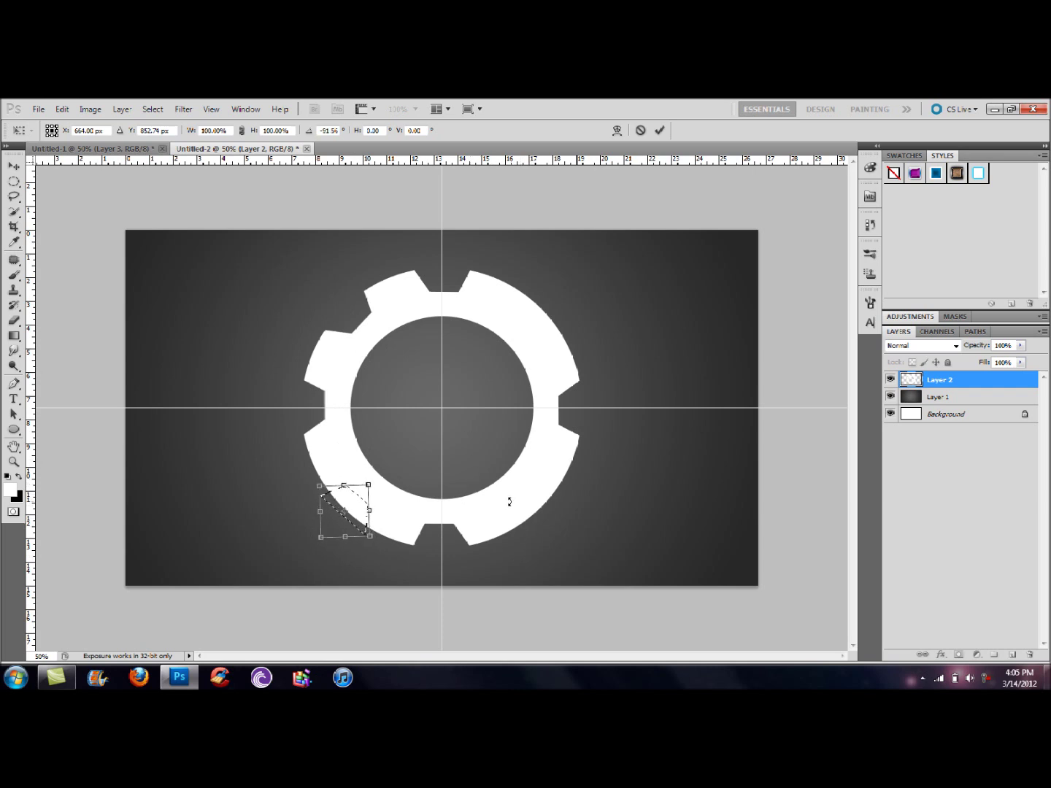
key(Return)
drag(335, 504, 339, 502)
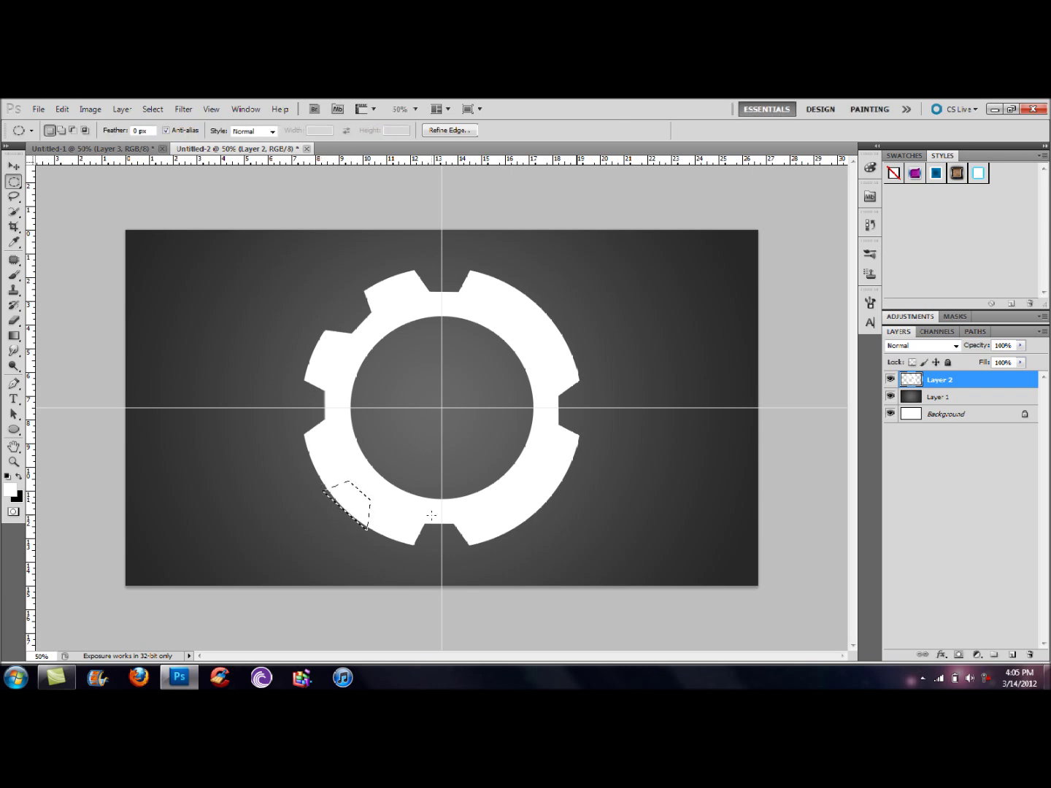
key(Delete)
key(ctrl+d)
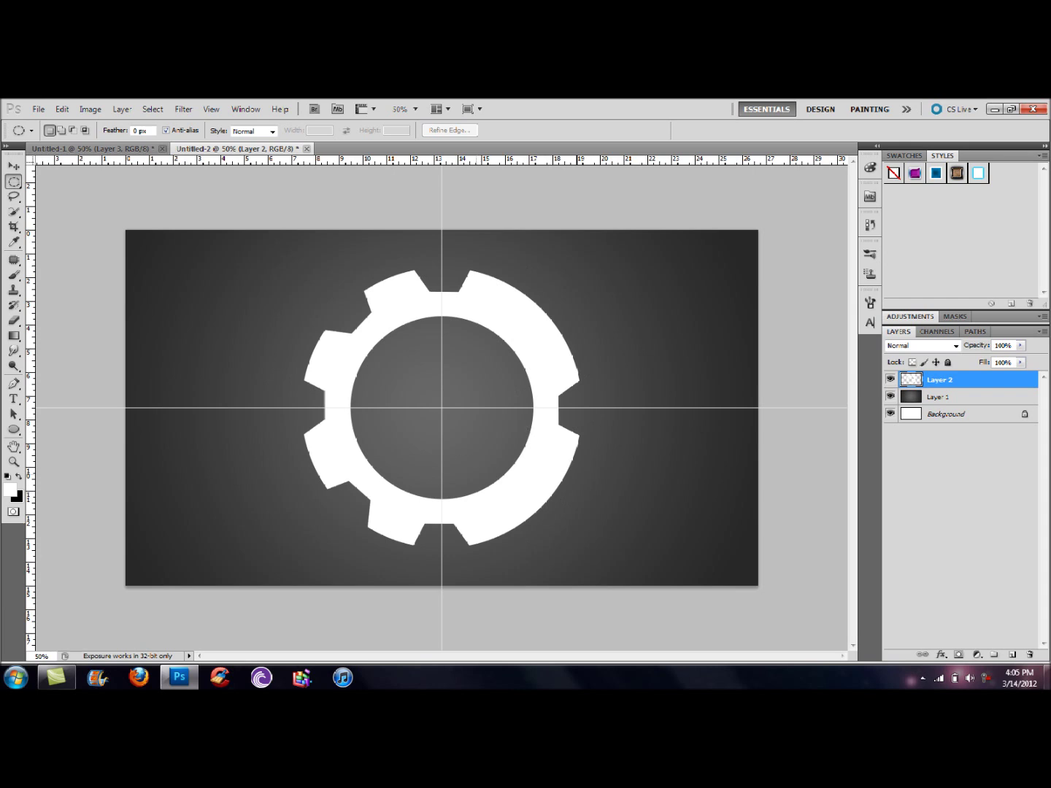
Step: Erase the right half of the gear with a rectangular selection
click(14, 181)
click(65, 181)
key(Delete)
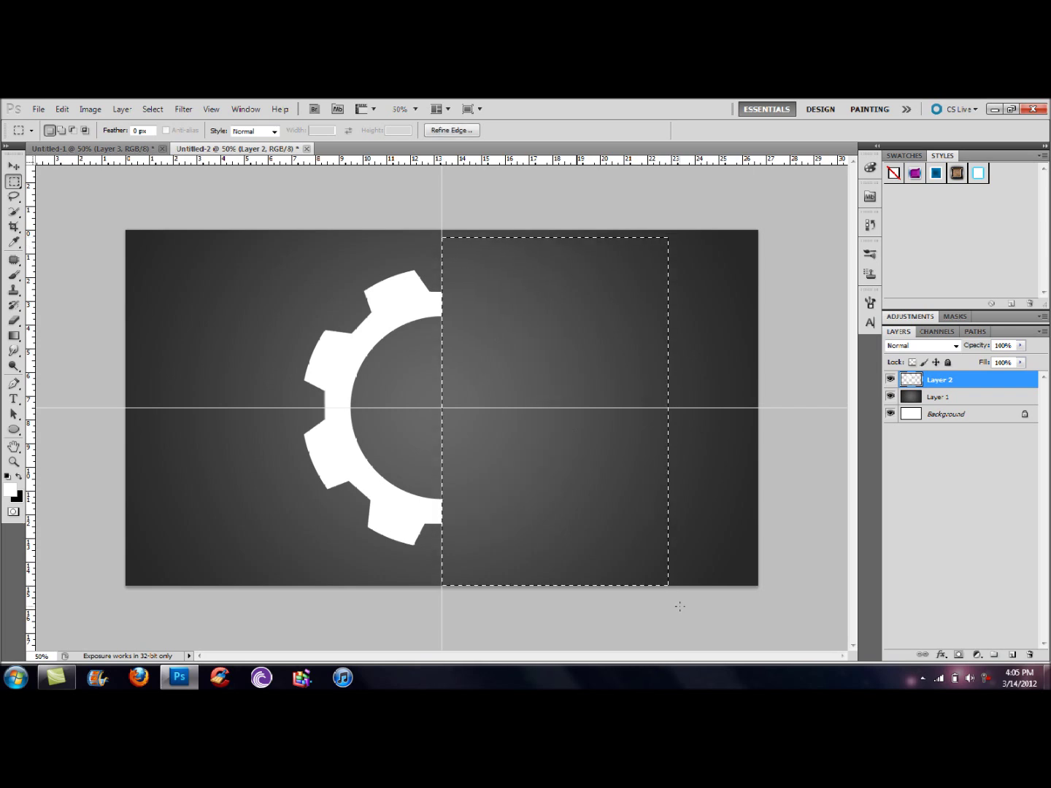
key(ctrl+d)
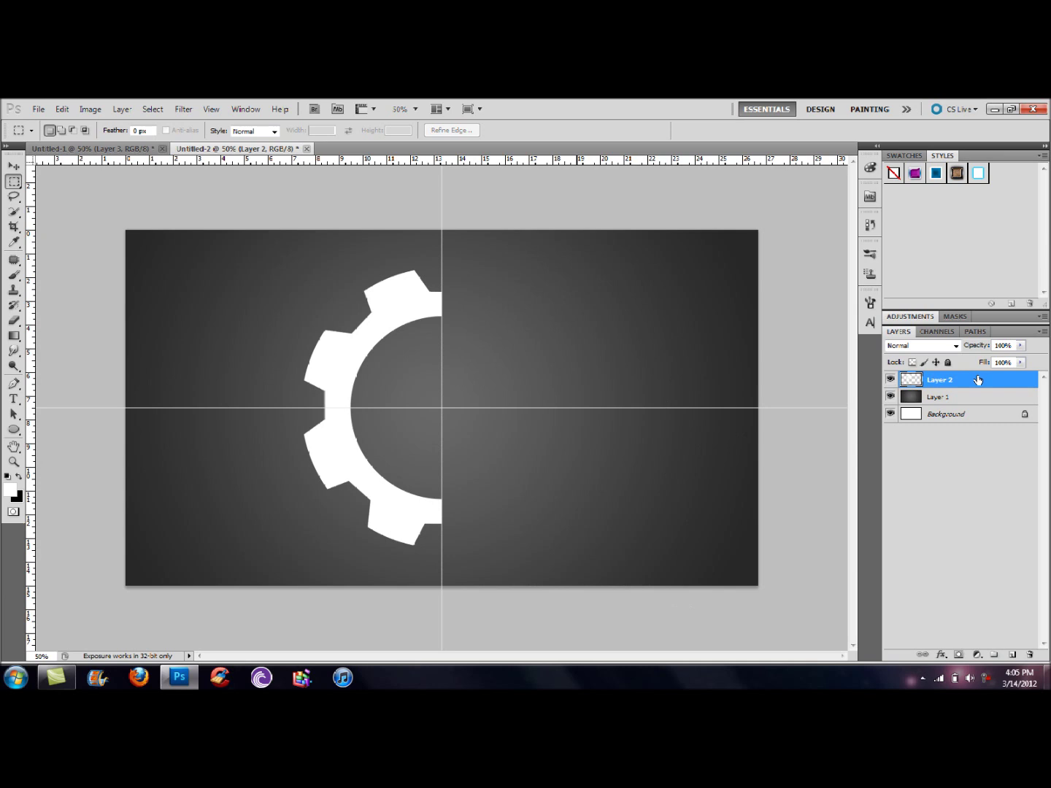
Step: Duplicate the half-gear layer, flip it horizontally, and align it to the centre guide
key(ctrl+j)
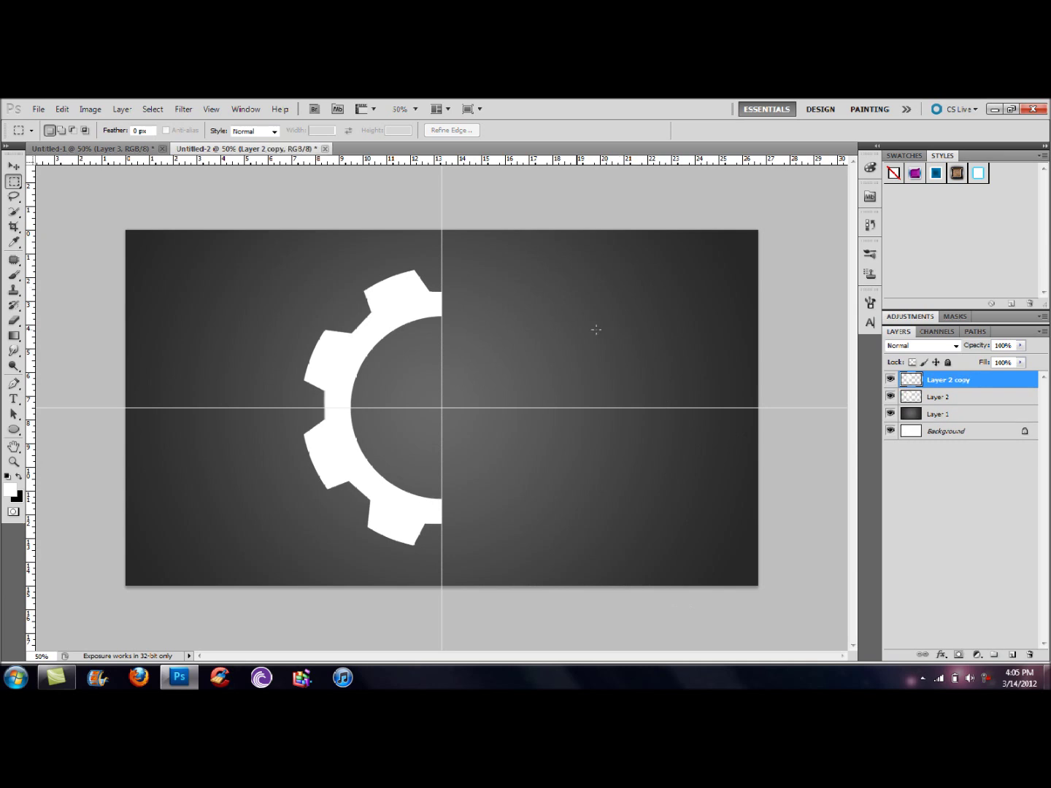
key(ctrl+t)
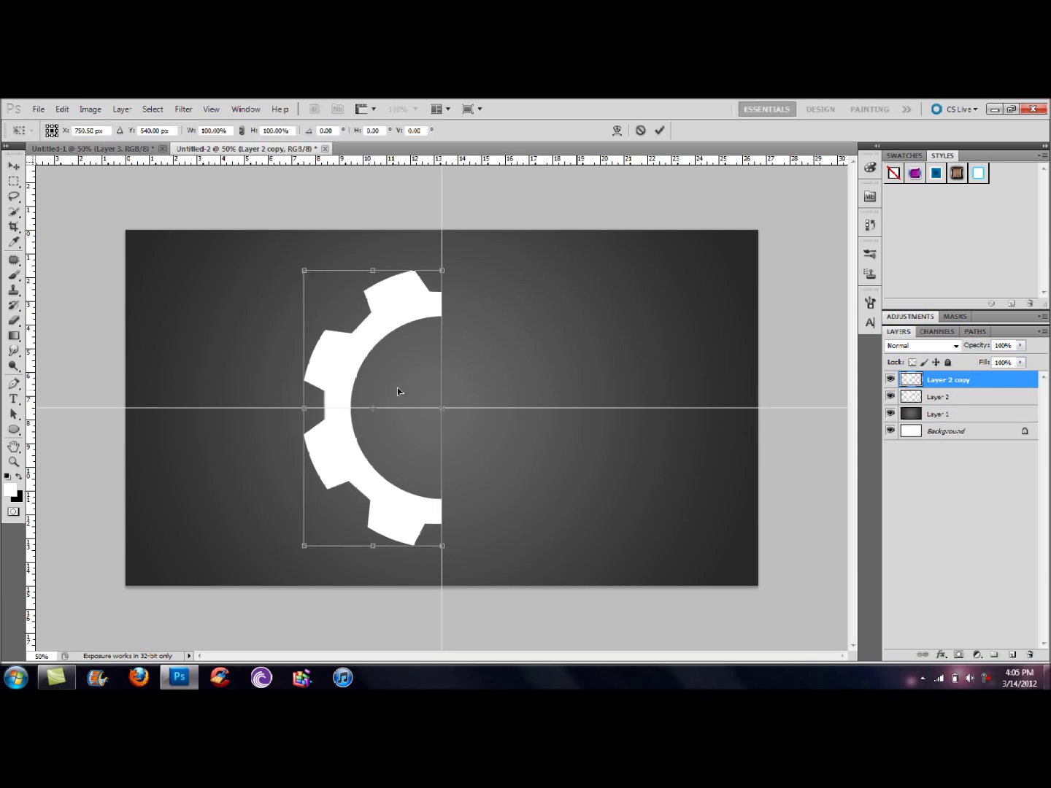
right_click(401, 381)
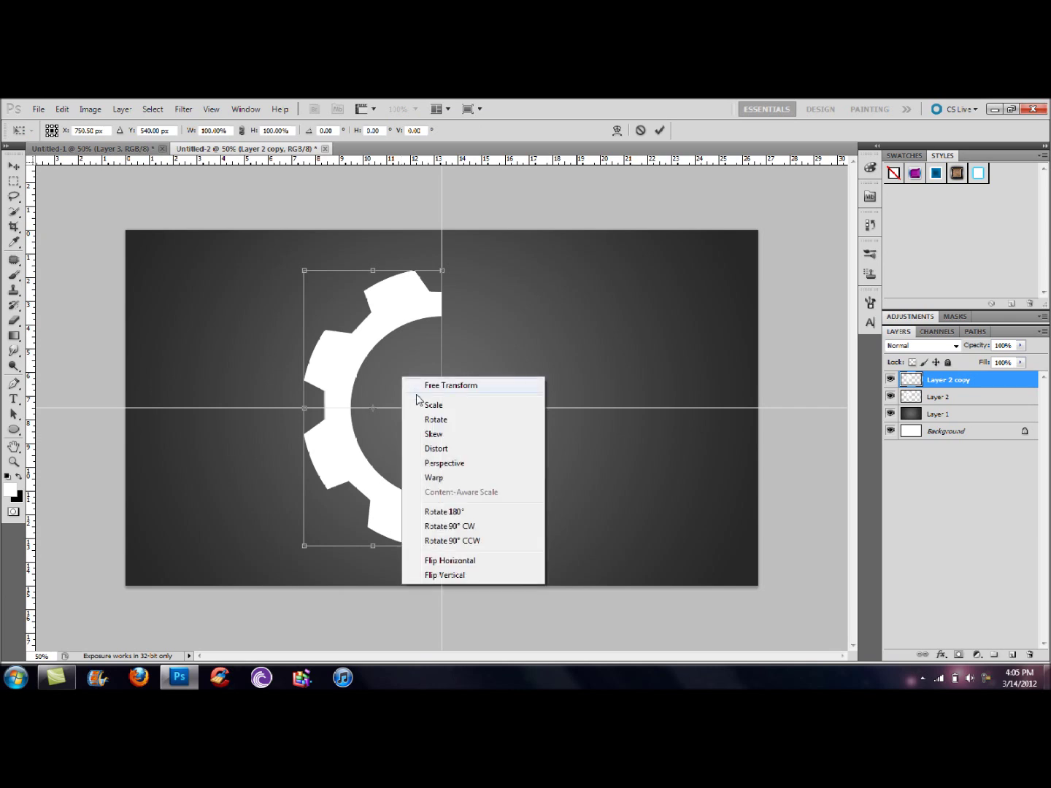
click(457, 560)
drag(397, 487, 531, 486)
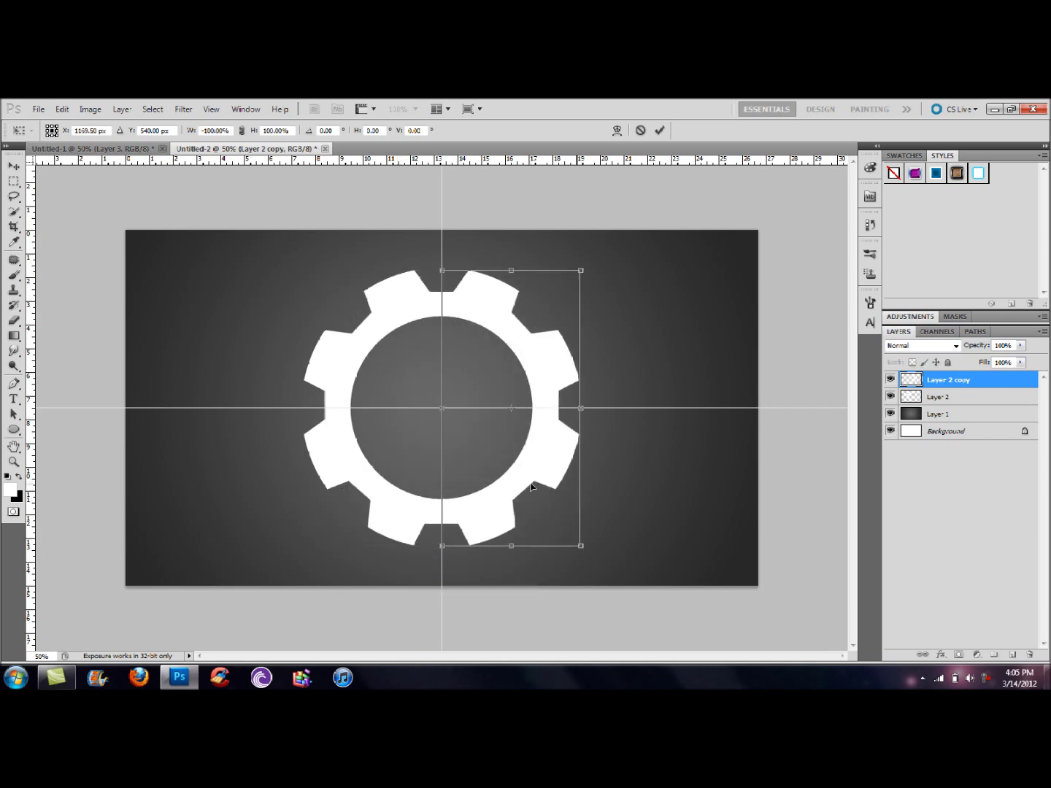
key(Return)
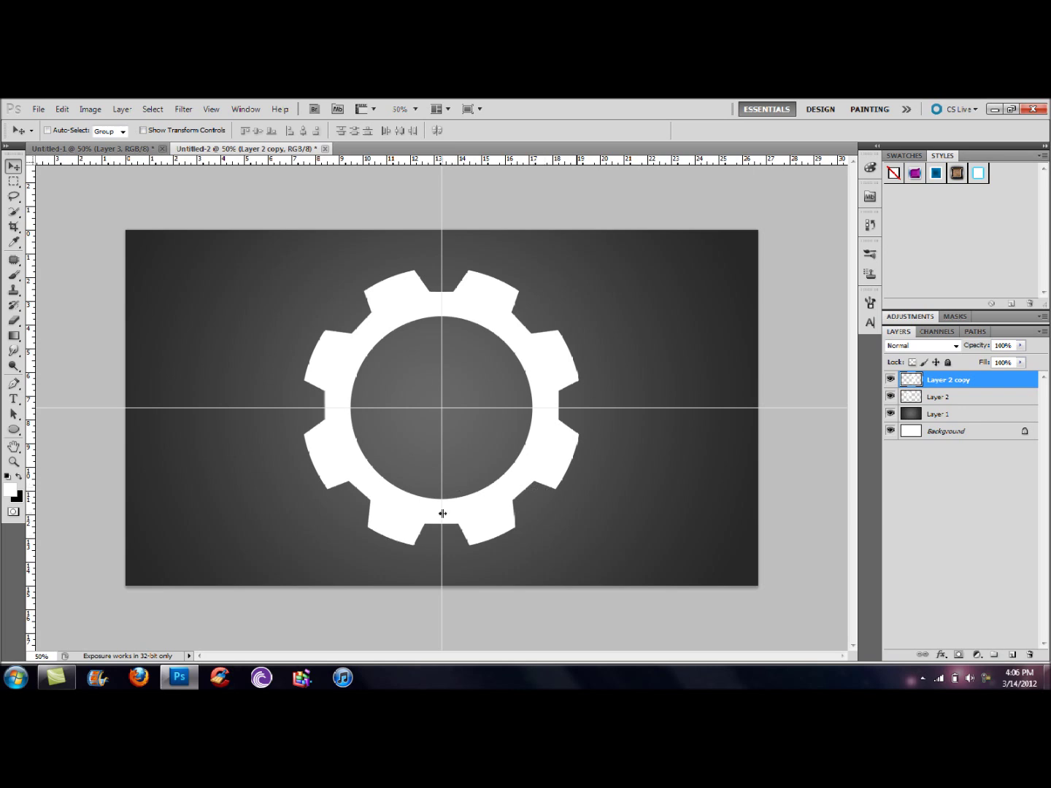
click(149, 149)
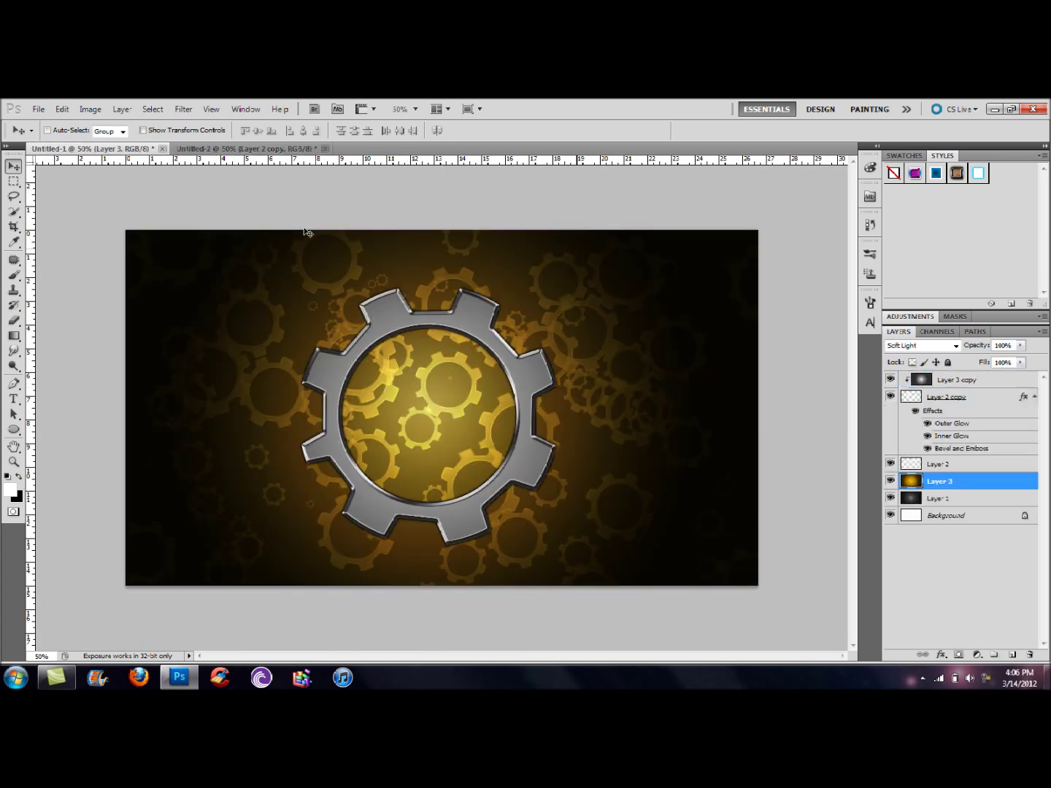
click(244, 149)
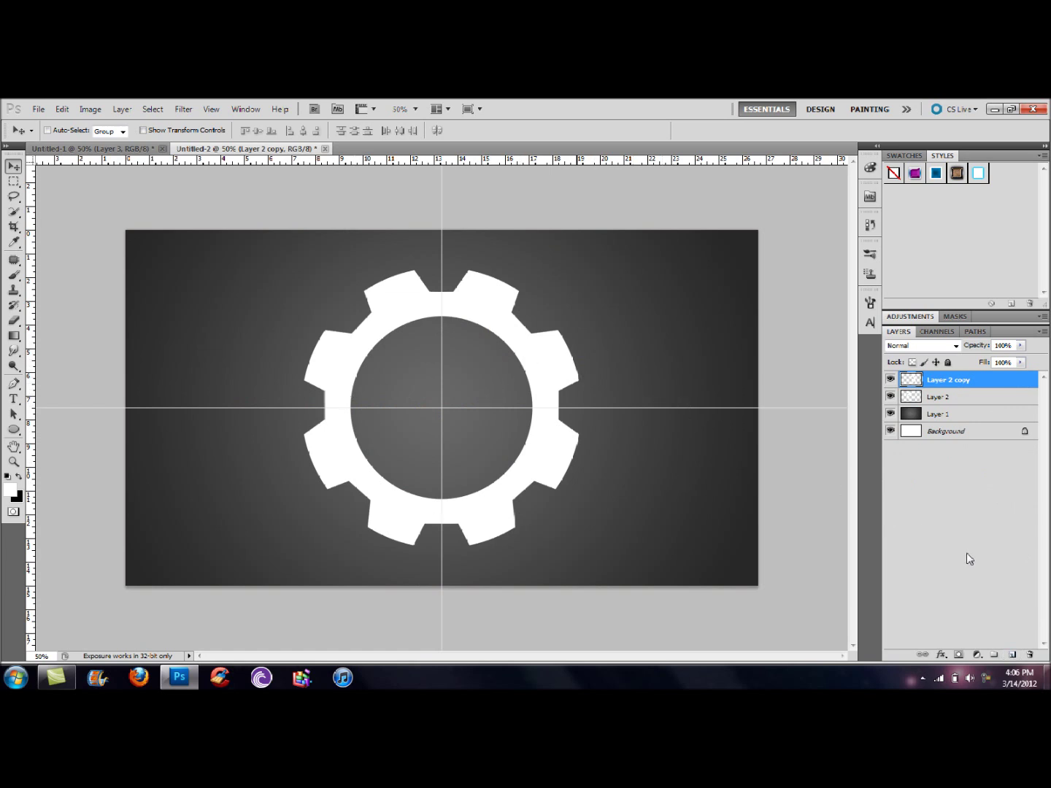
click(1013, 656)
Step: Merge Layer 2 and Layer 2 copy into a single gear layer
click(890, 397)
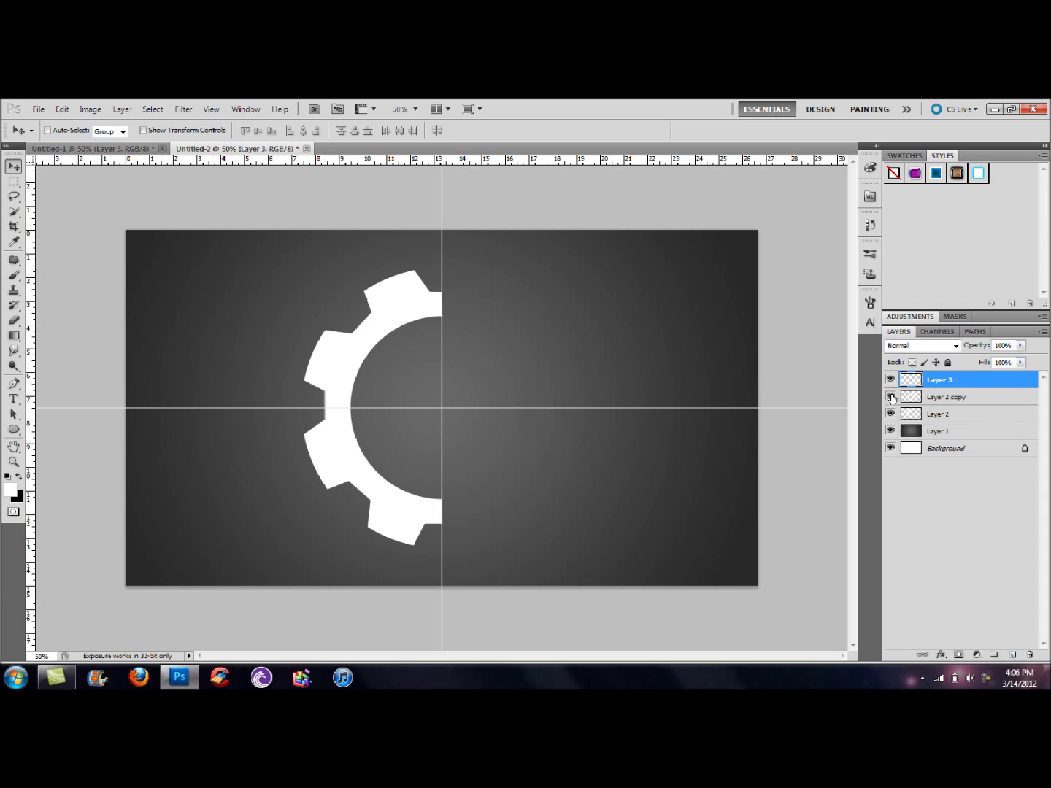
click(890, 397)
click(953, 414)
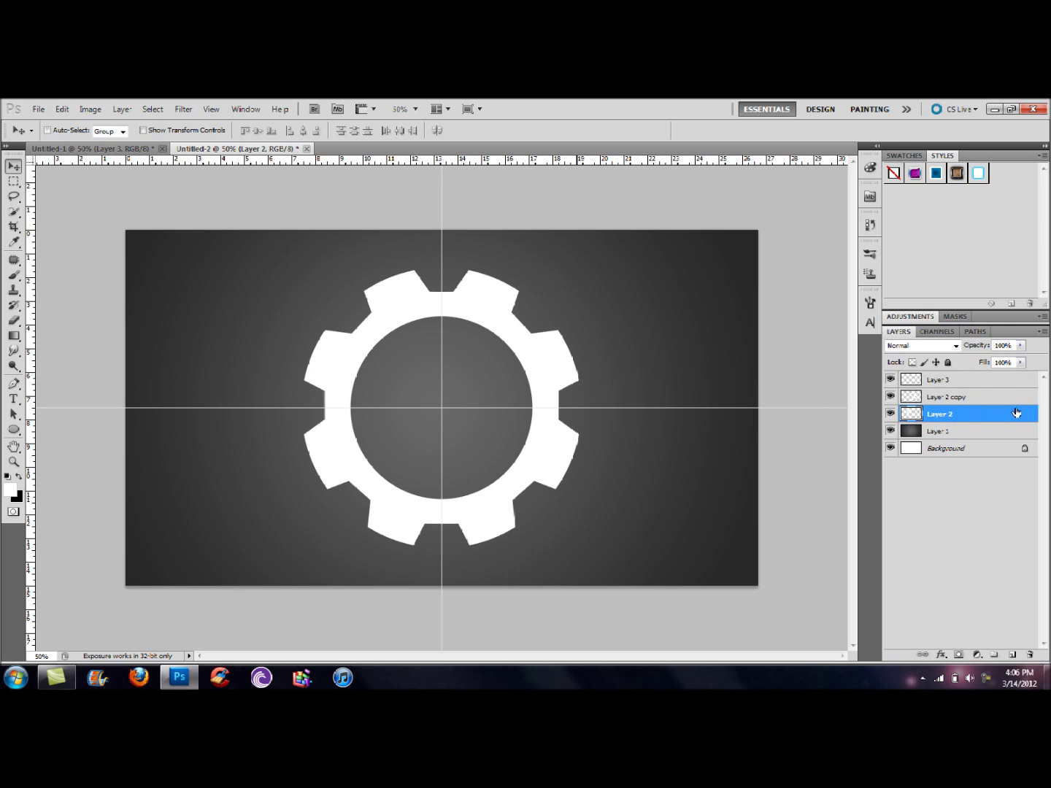
shift+click(981, 400)
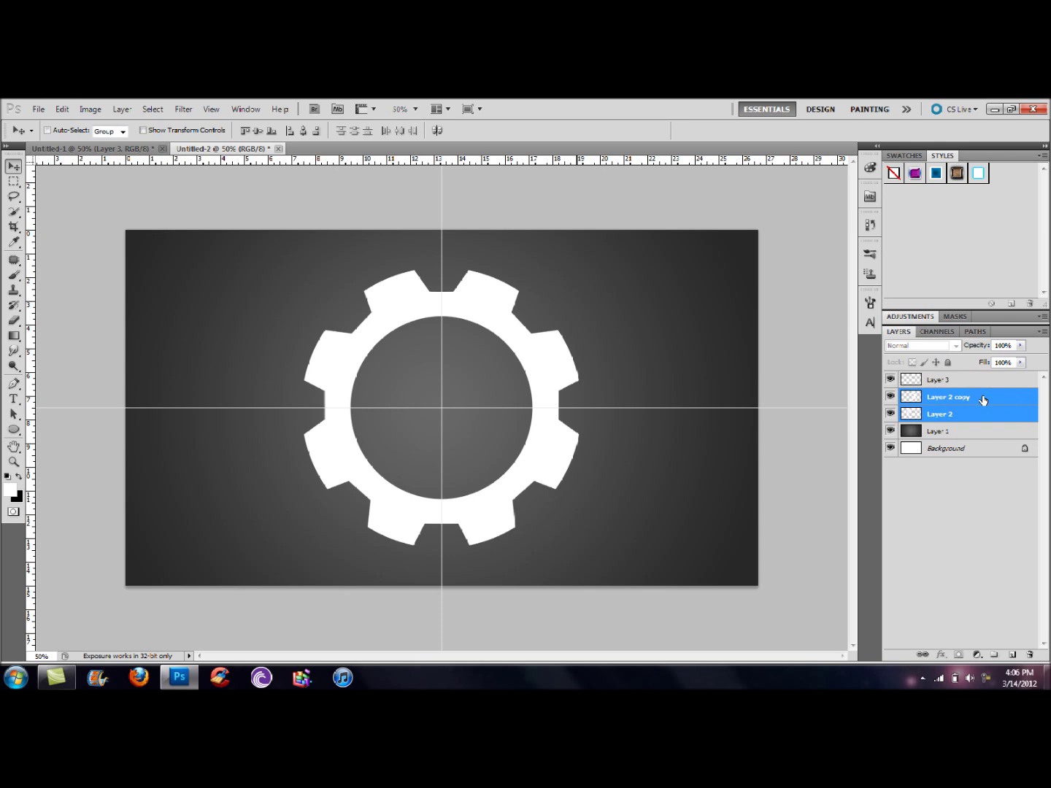
key(ctrl+e)
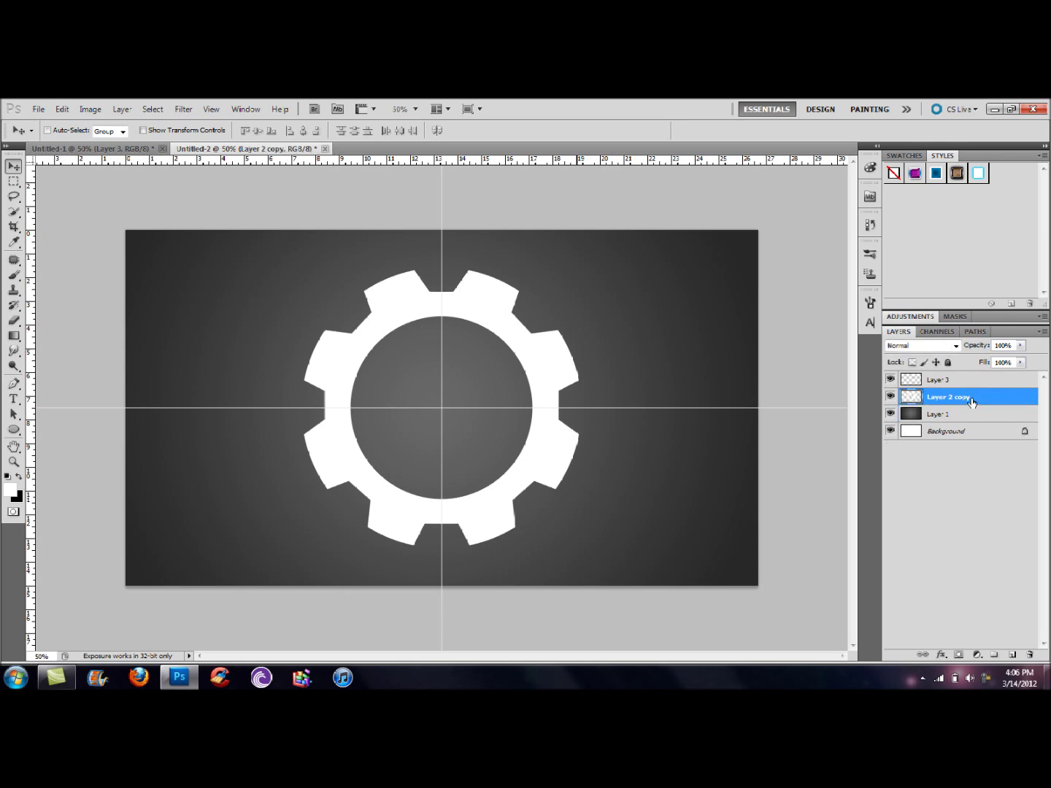
Step: Clip empty Layer 3 to the merged gear layer
click(965, 379)
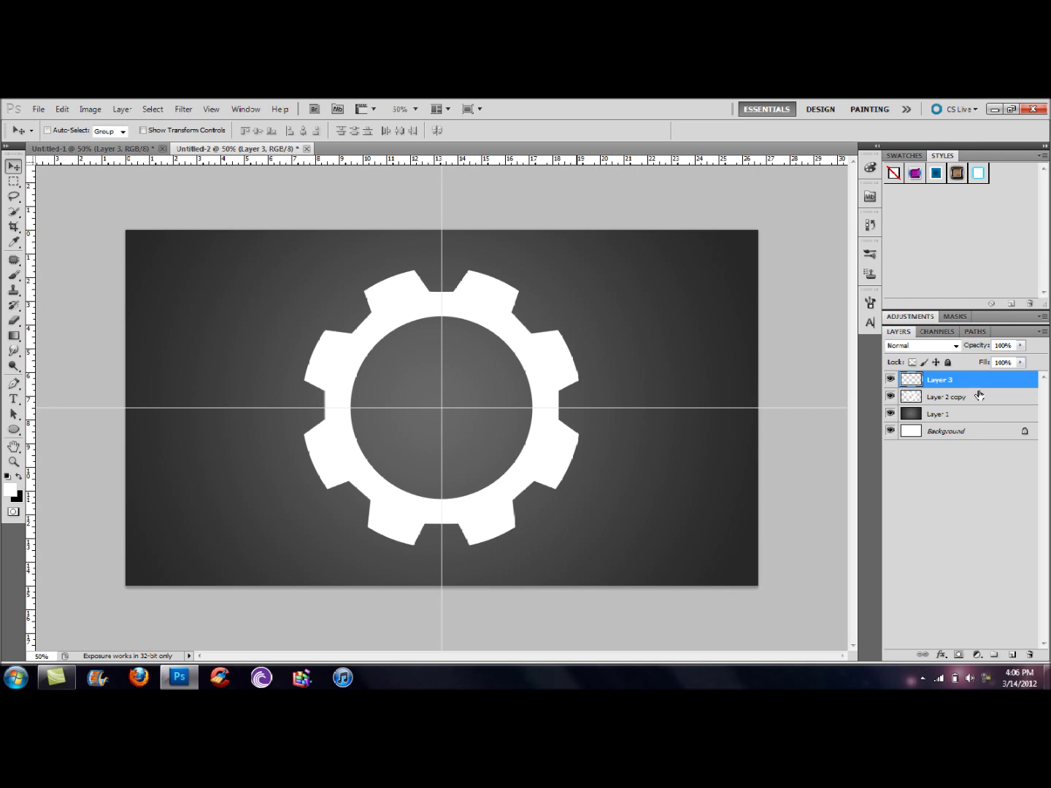
drag(983, 388, 985, 388)
alt+click(985, 388)
right_click(981, 397)
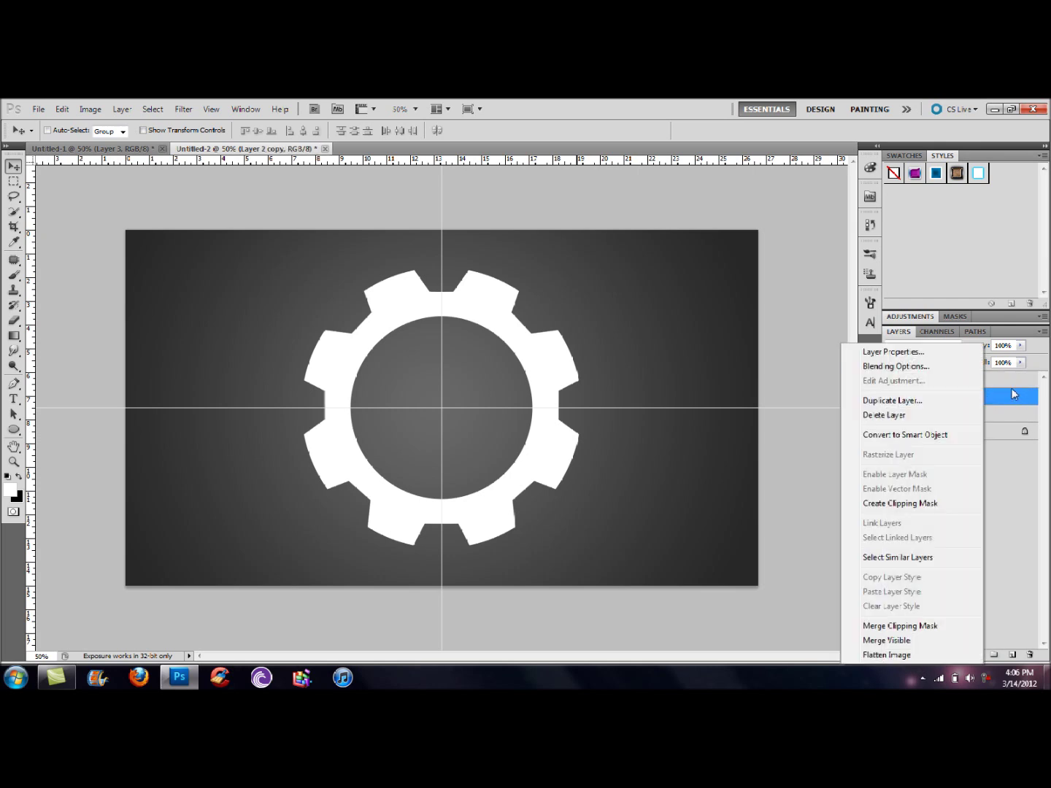
click(1011, 395)
Step: On Layer 3, set the Gradient tool to the white-to-grey preset
click(994, 381)
key(g)
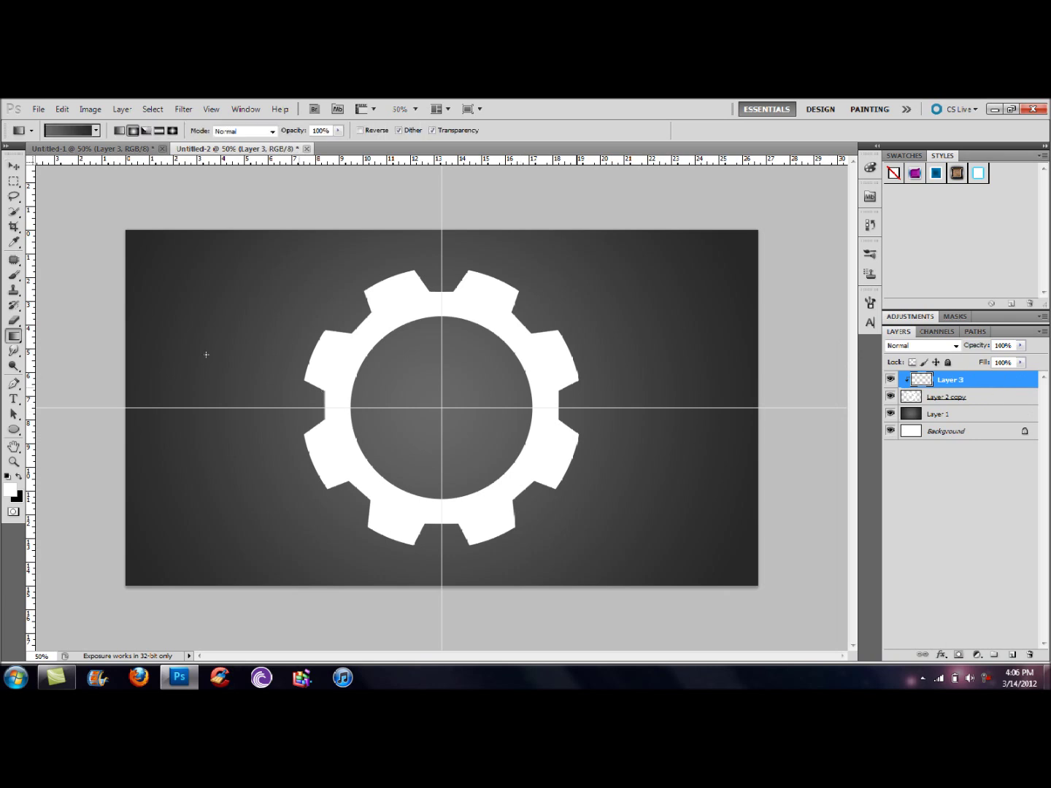
click(96, 130)
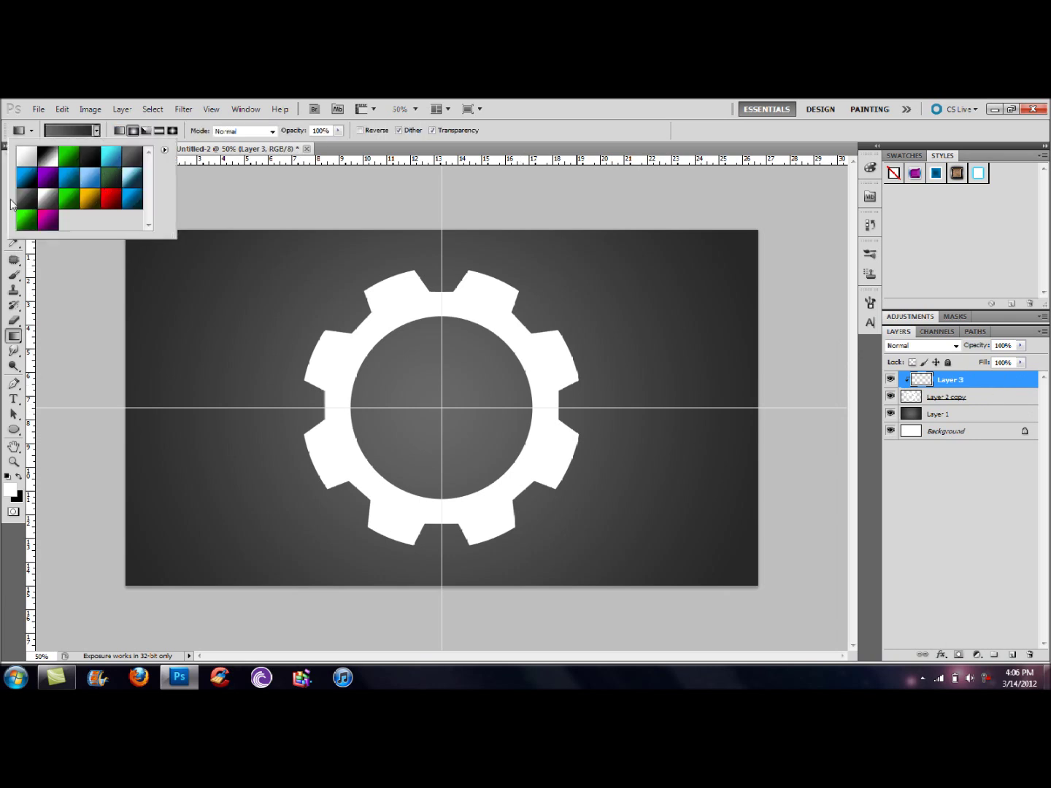
click(48, 197)
click(304, 290)
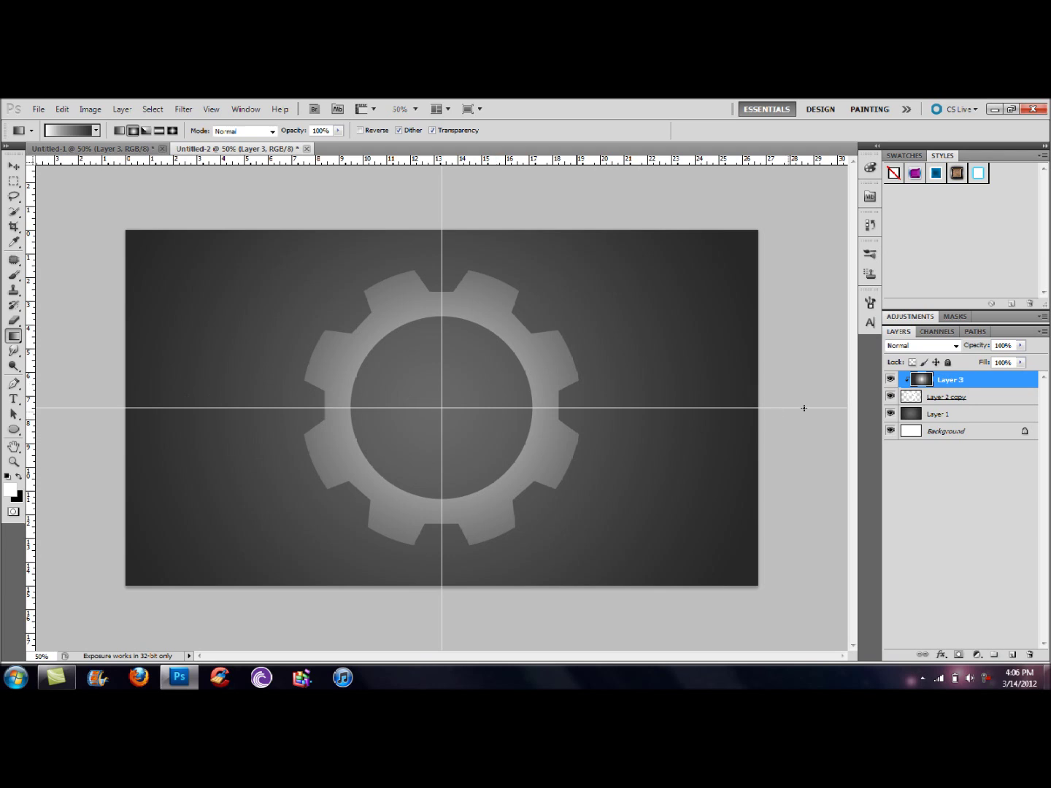
Step: Add a black Outer Glow to Layer 2 copy in Normal mode at 100% opacity
double_click(989, 404)
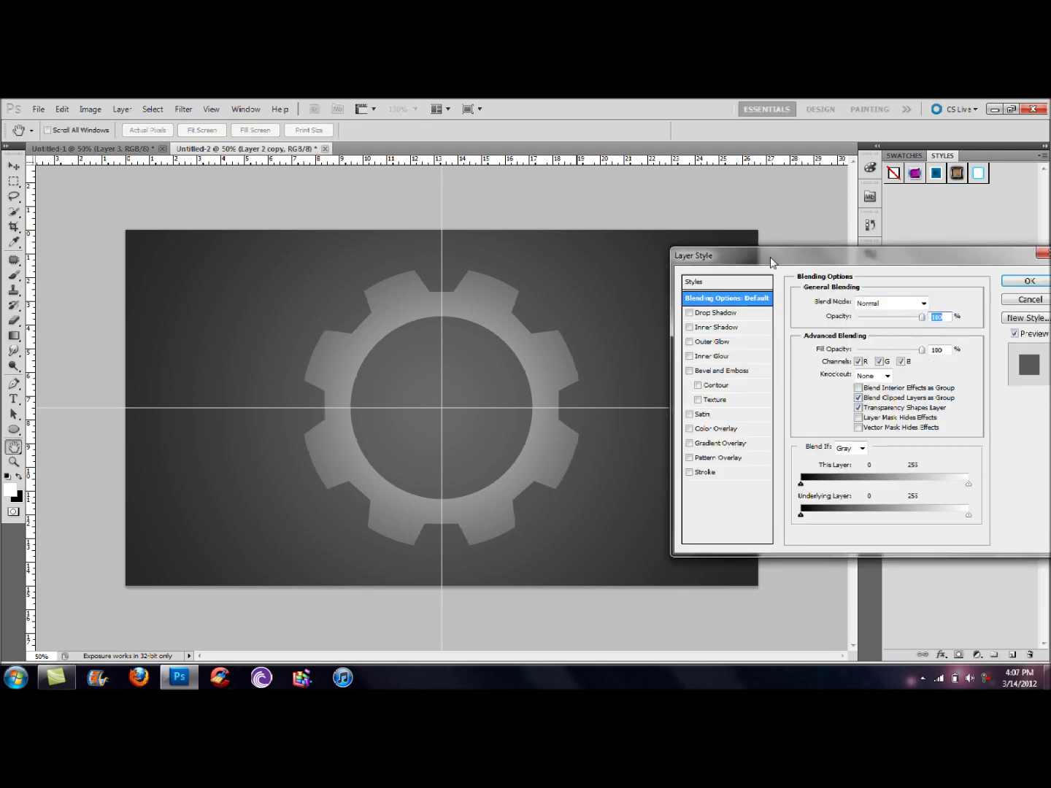
drag(770, 257, 706, 236)
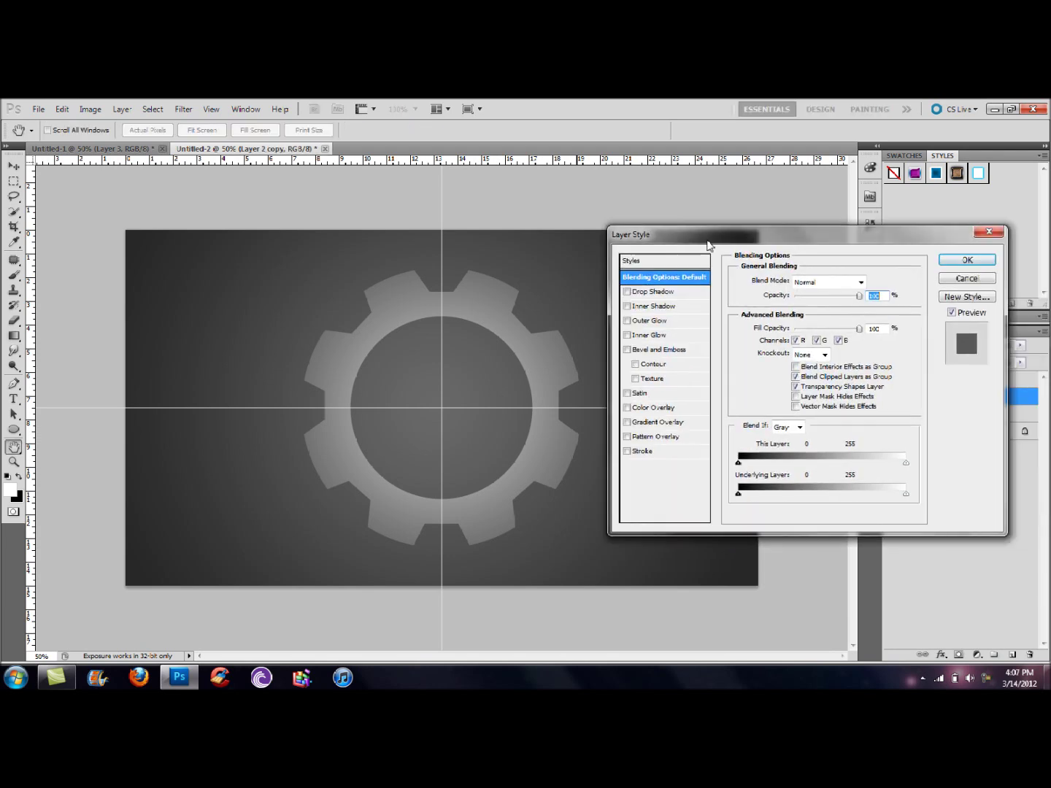
click(661, 324)
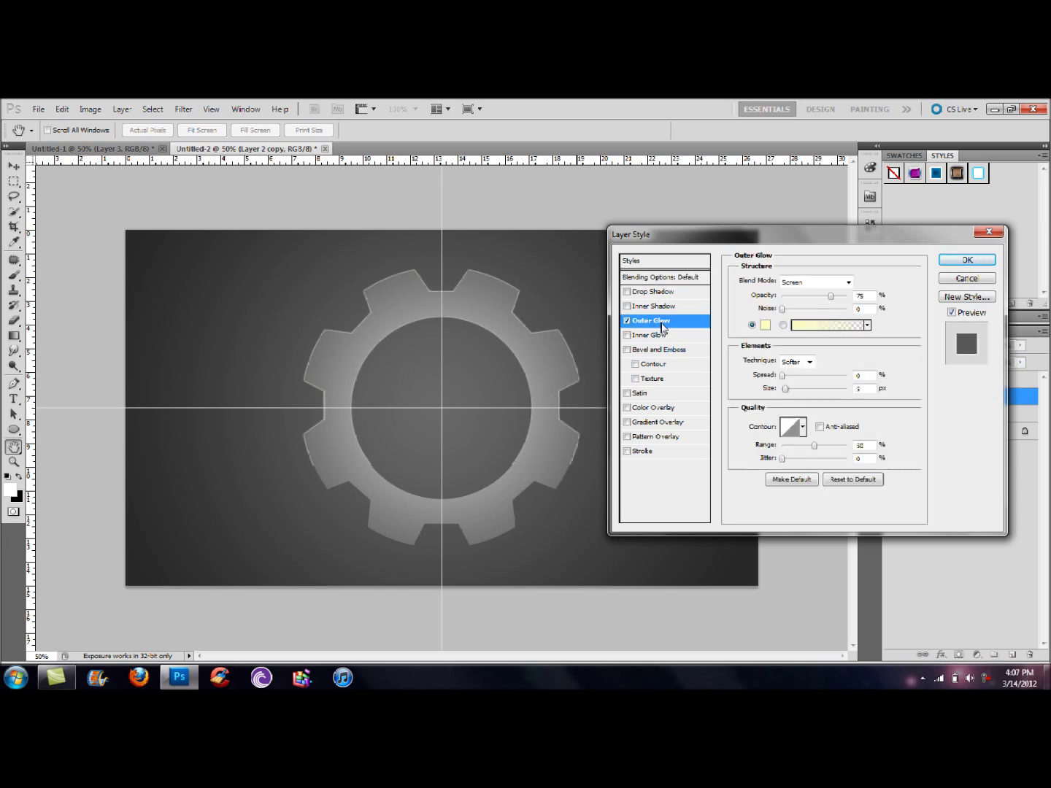
click(800, 285)
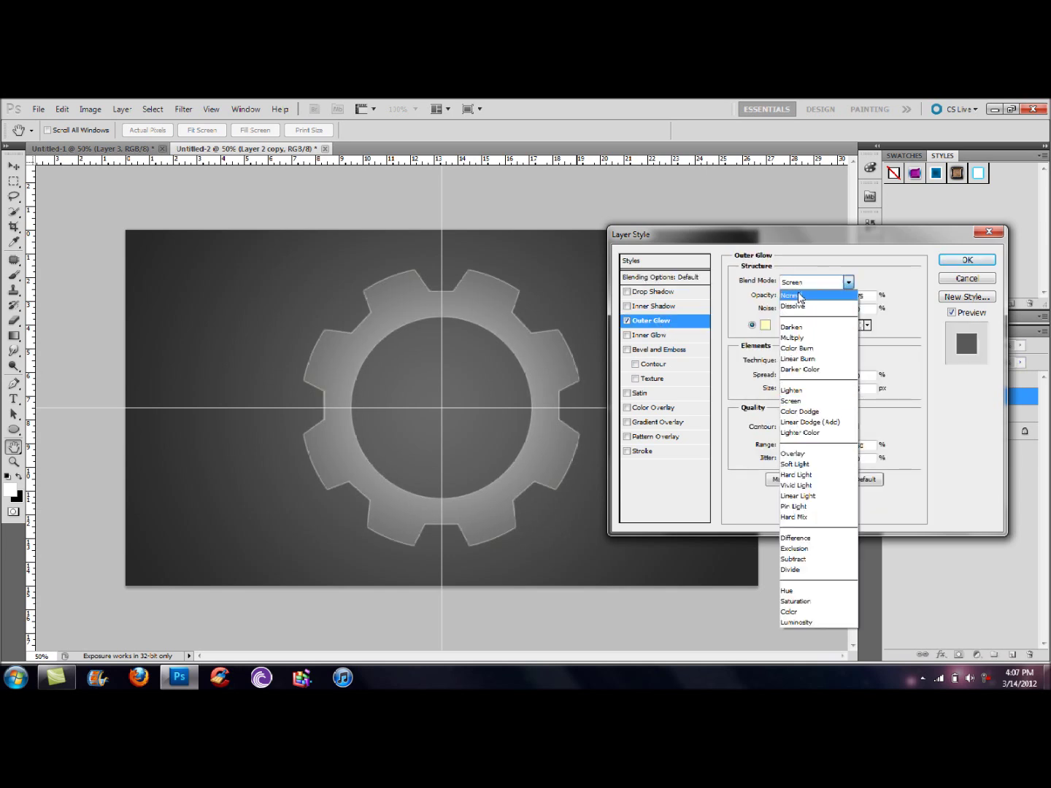
click(798, 289)
click(765, 325)
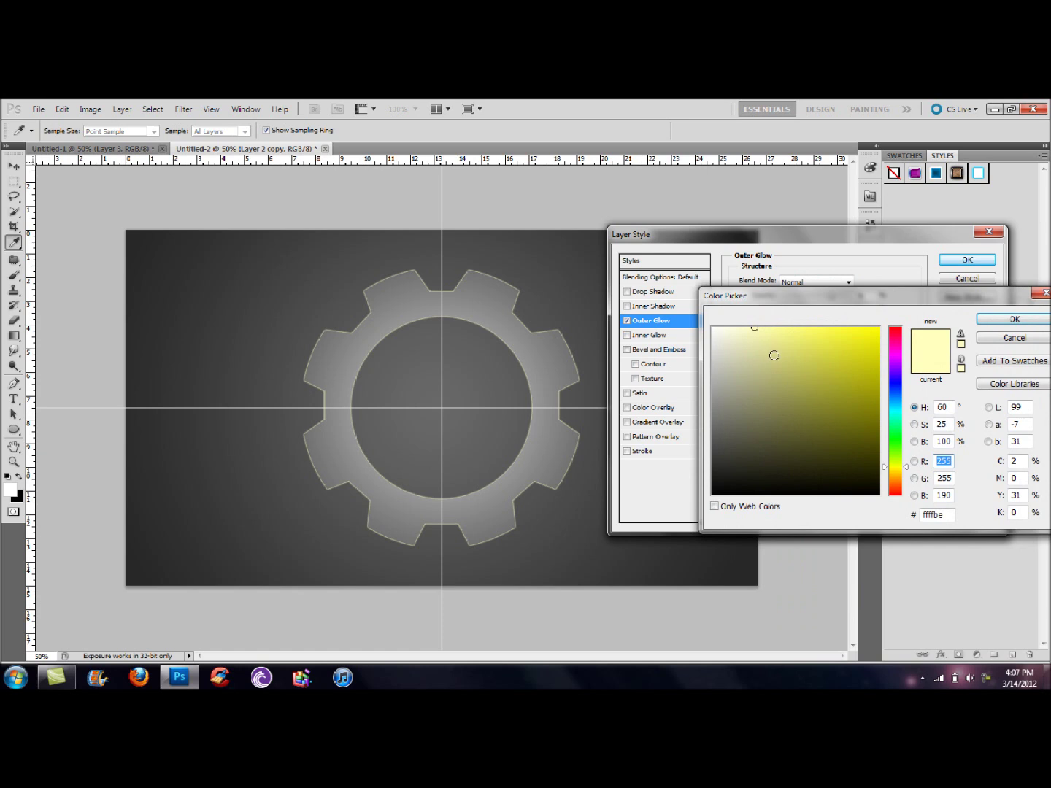
drag(763, 351, 799, 565)
key(Return)
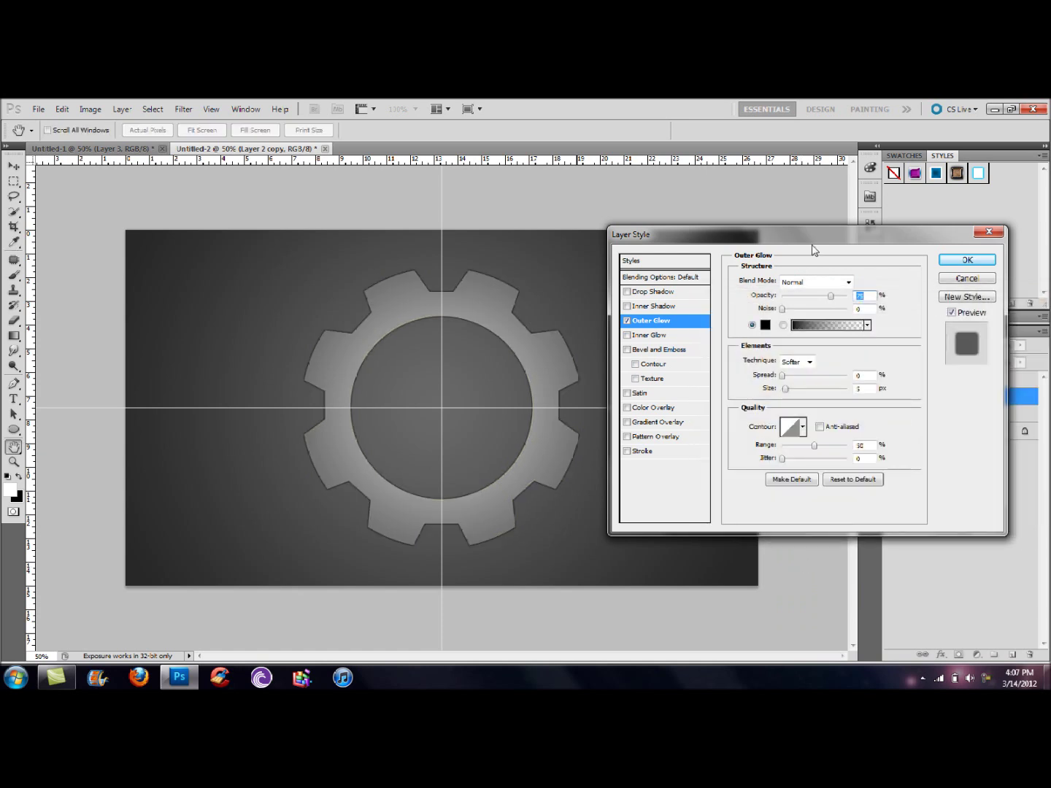
drag(831, 296, 857, 296)
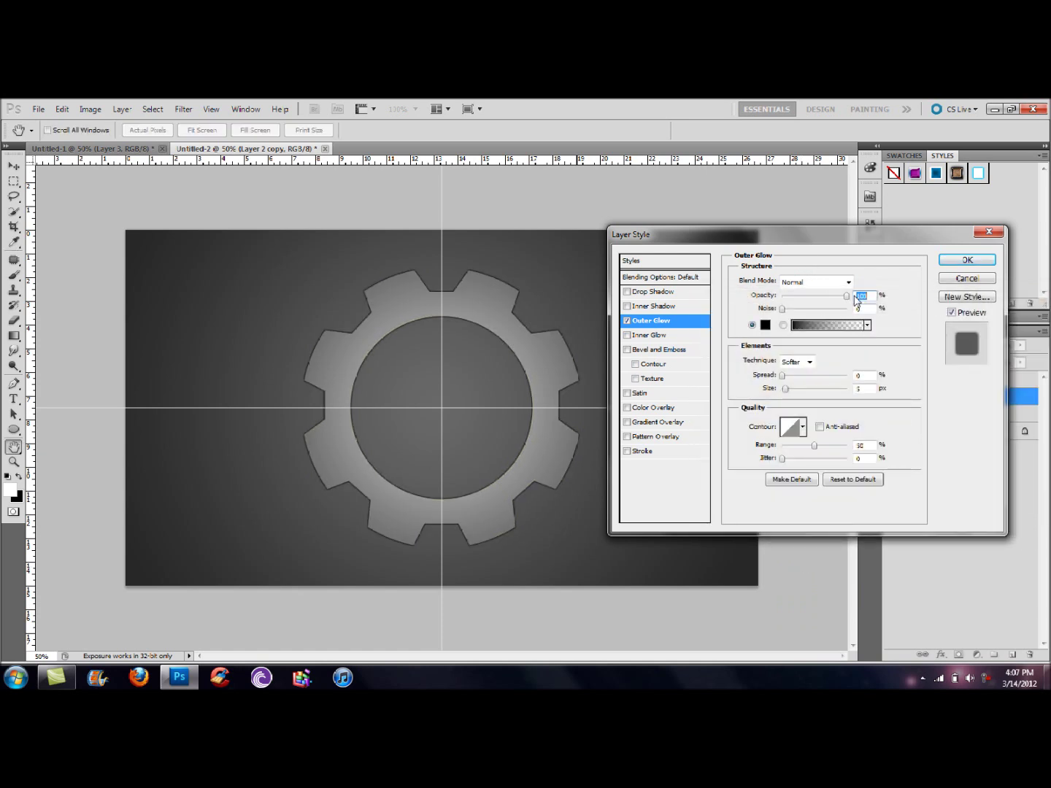
click(787, 391)
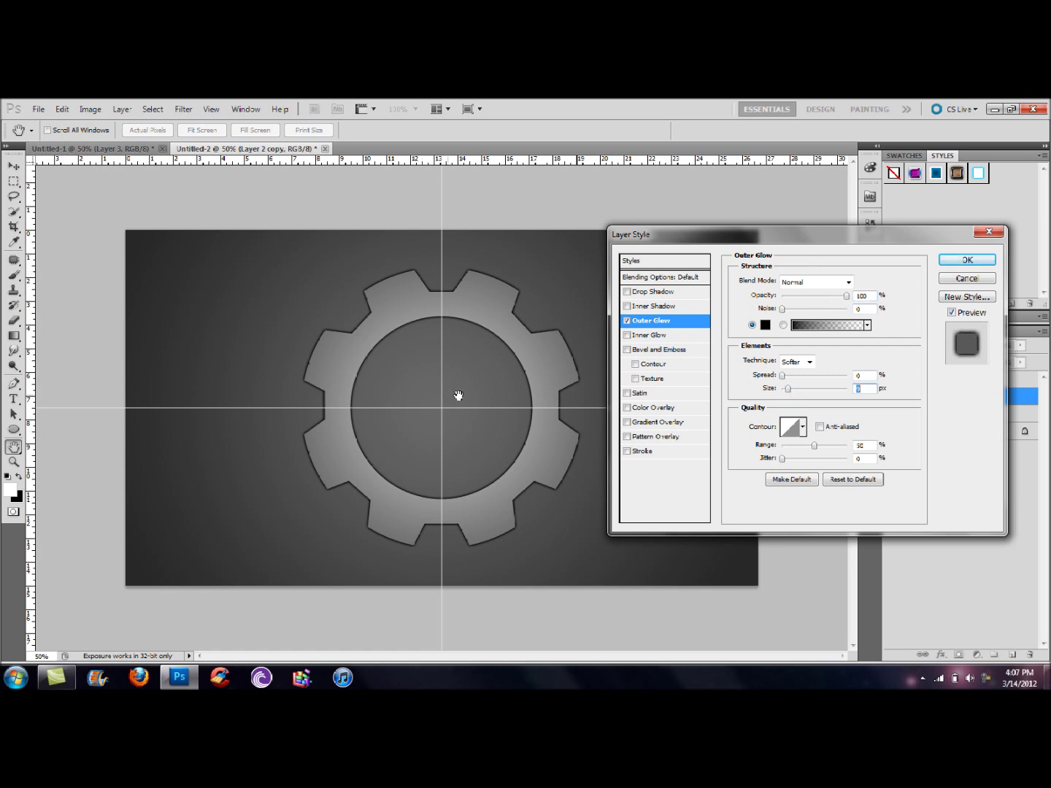
Step: Enable a white Inner Glow in Normal mode at 100% opacity with 15 px size
click(659, 336)
click(790, 286)
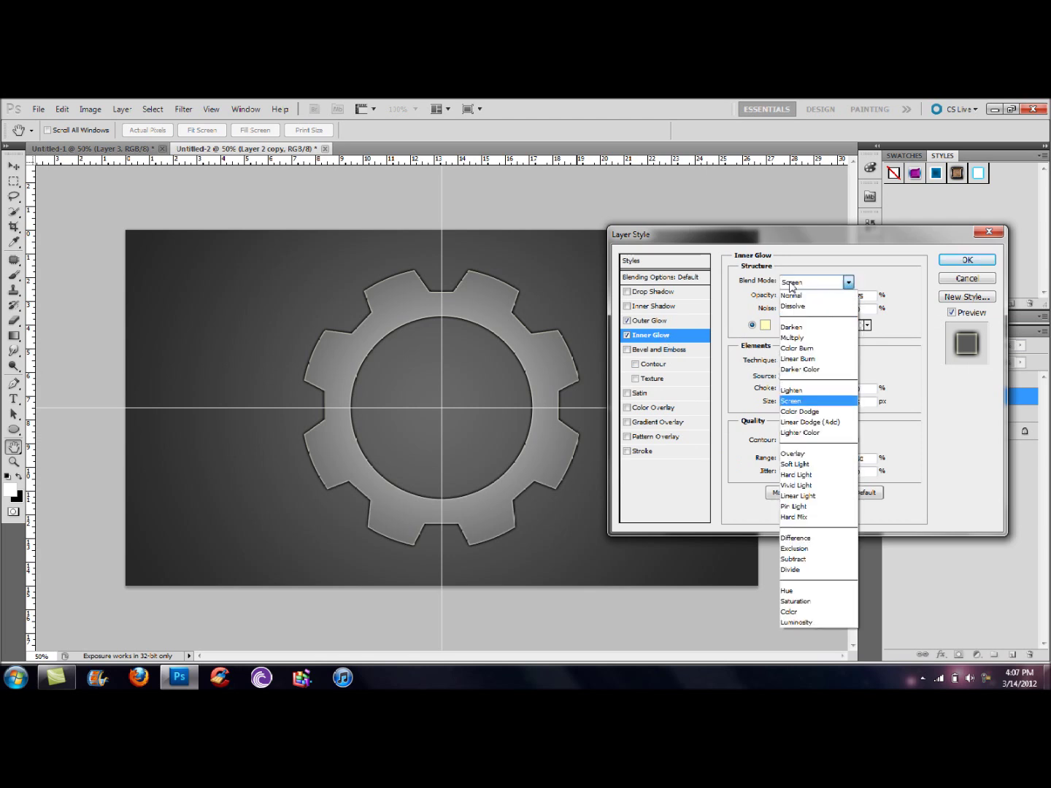
click(792, 295)
click(835, 298)
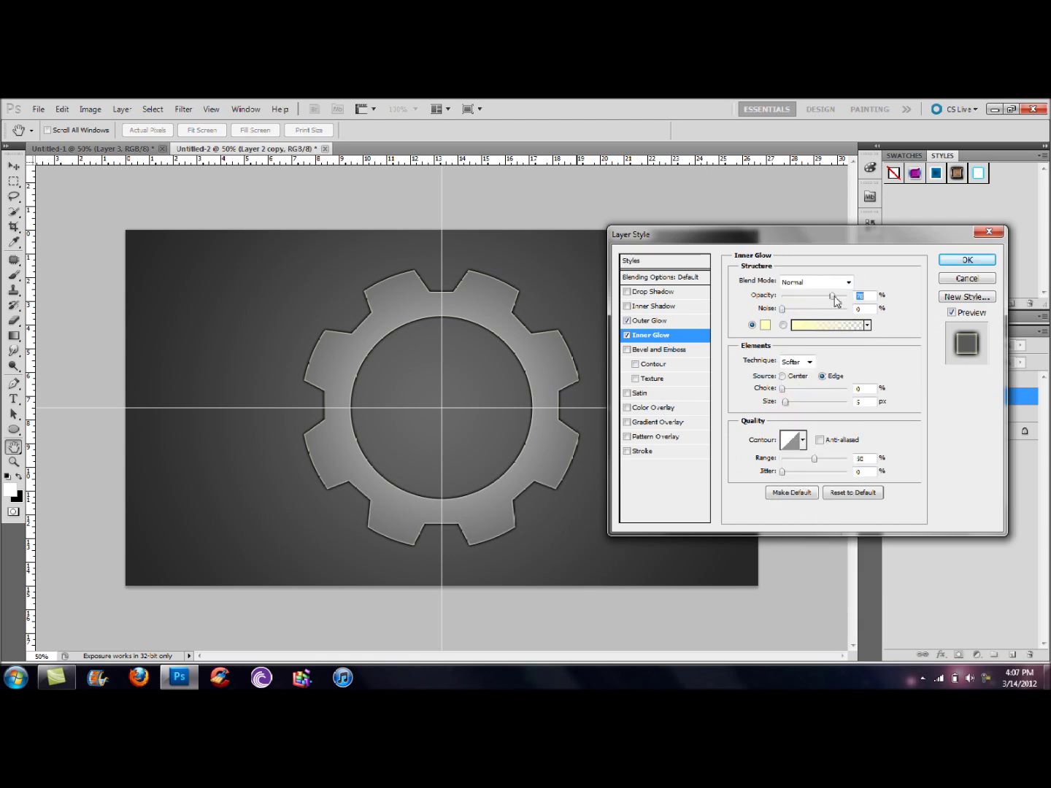
click(766, 326)
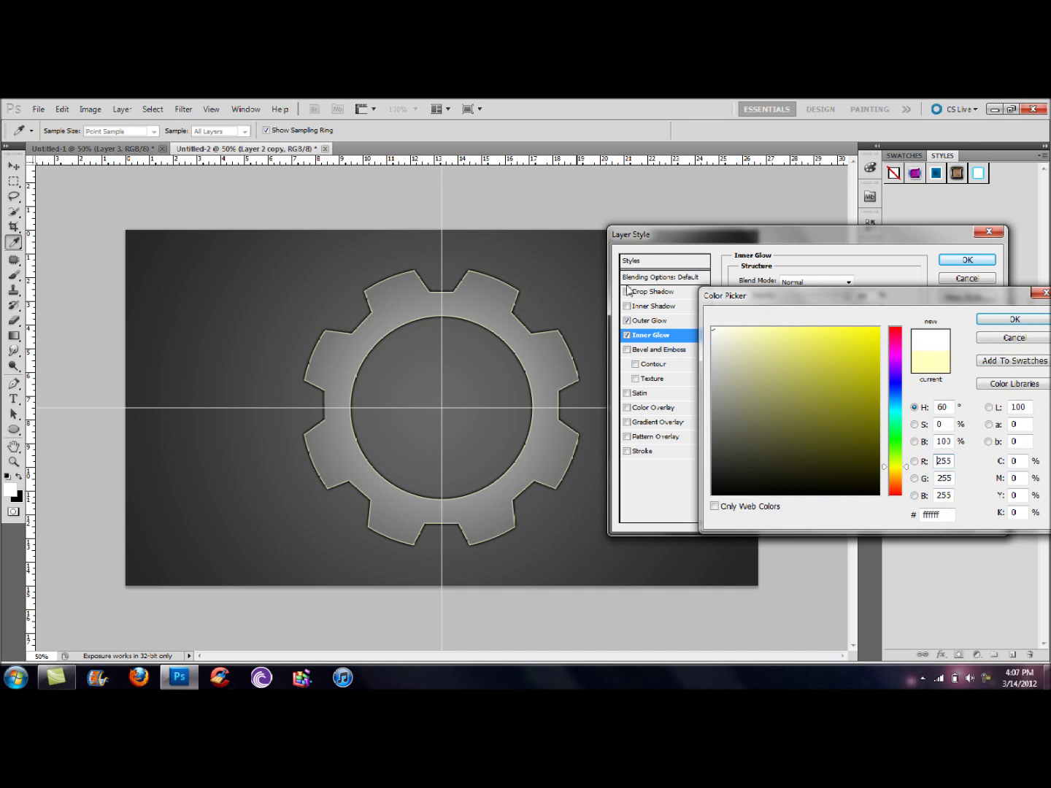
key(Return)
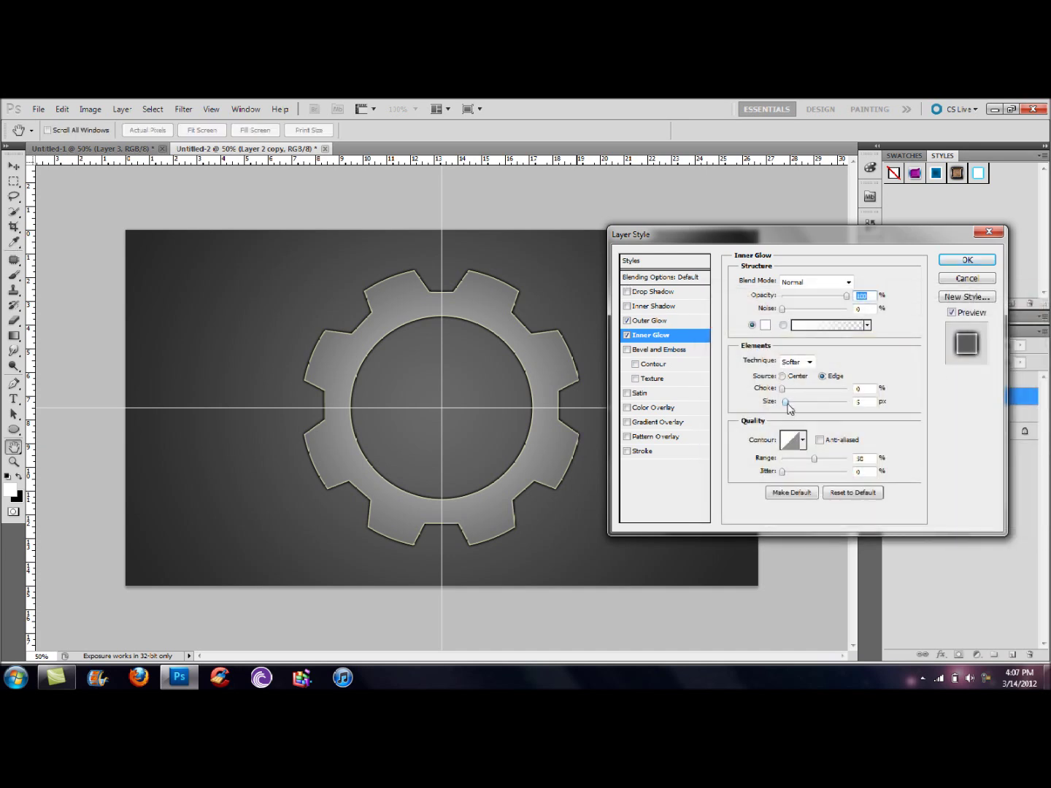
drag(784, 402, 789, 401)
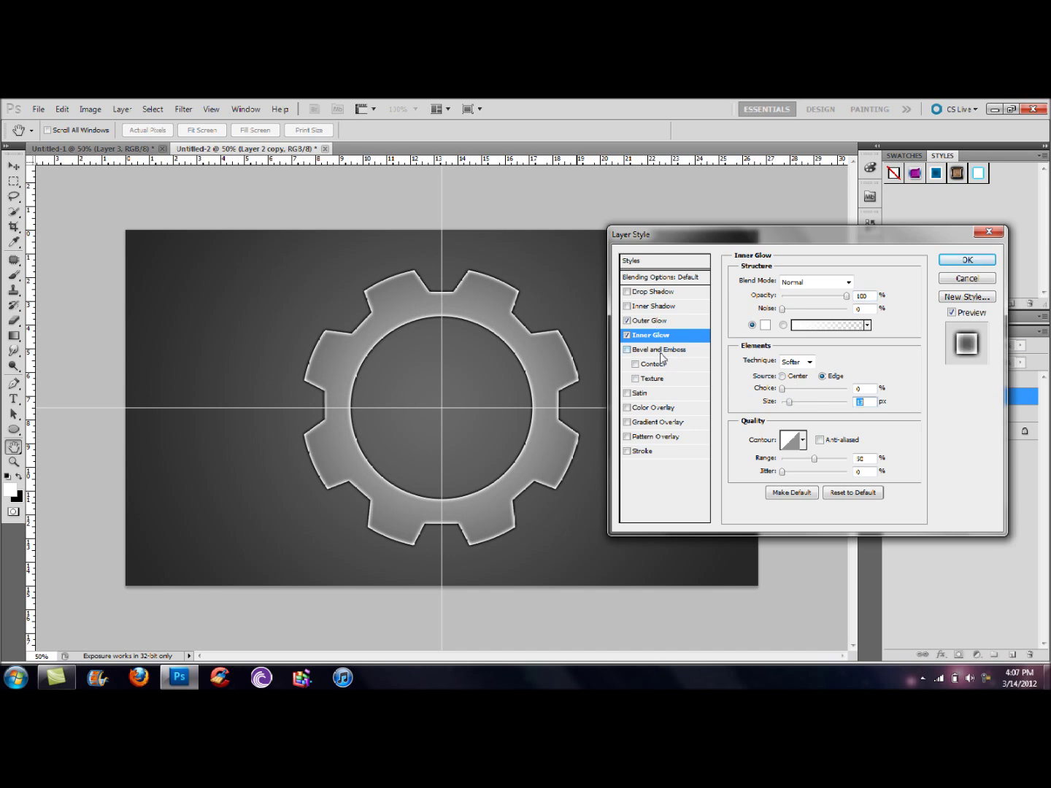
Step: Turn on Bevel and Emboss with a multi-peak gloss contour and depth raised to about 357%
click(660, 350)
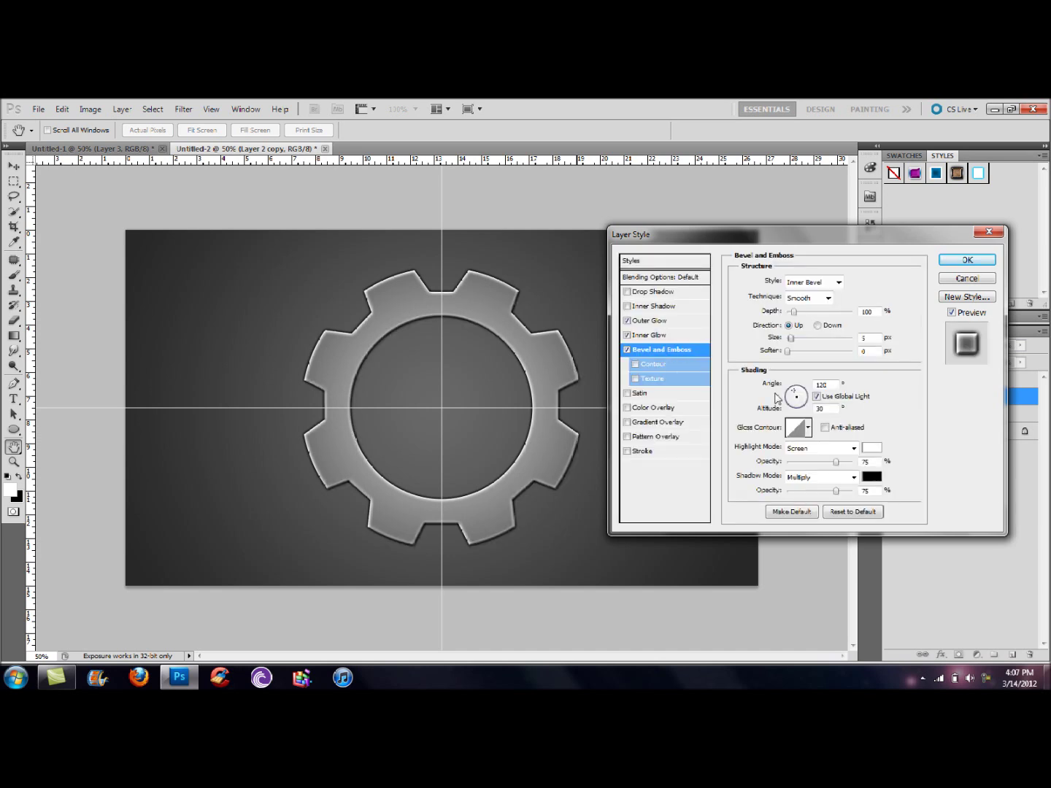
click(809, 429)
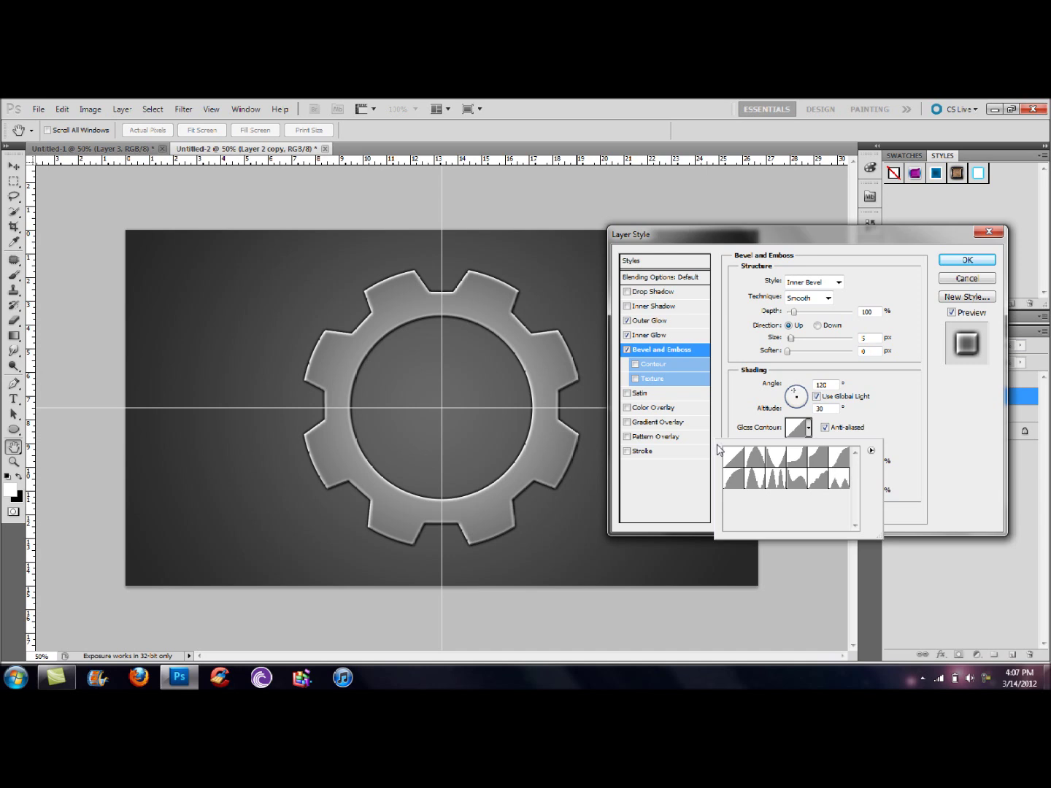
click(755, 481)
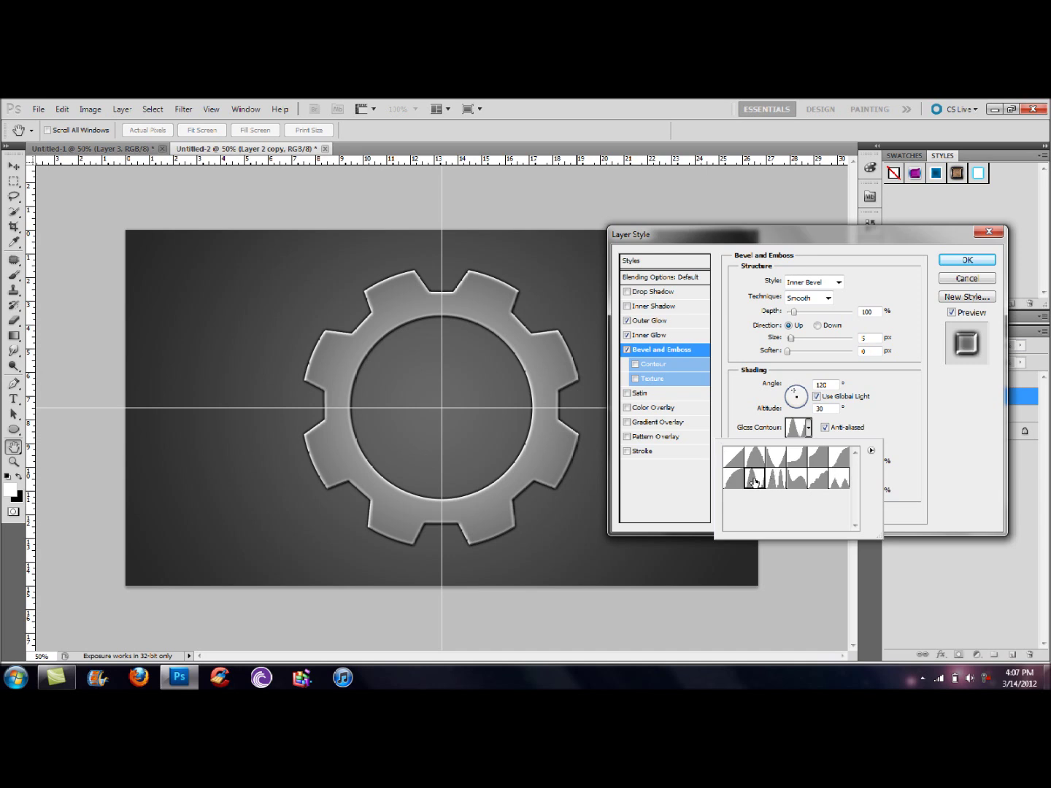
click(956, 429)
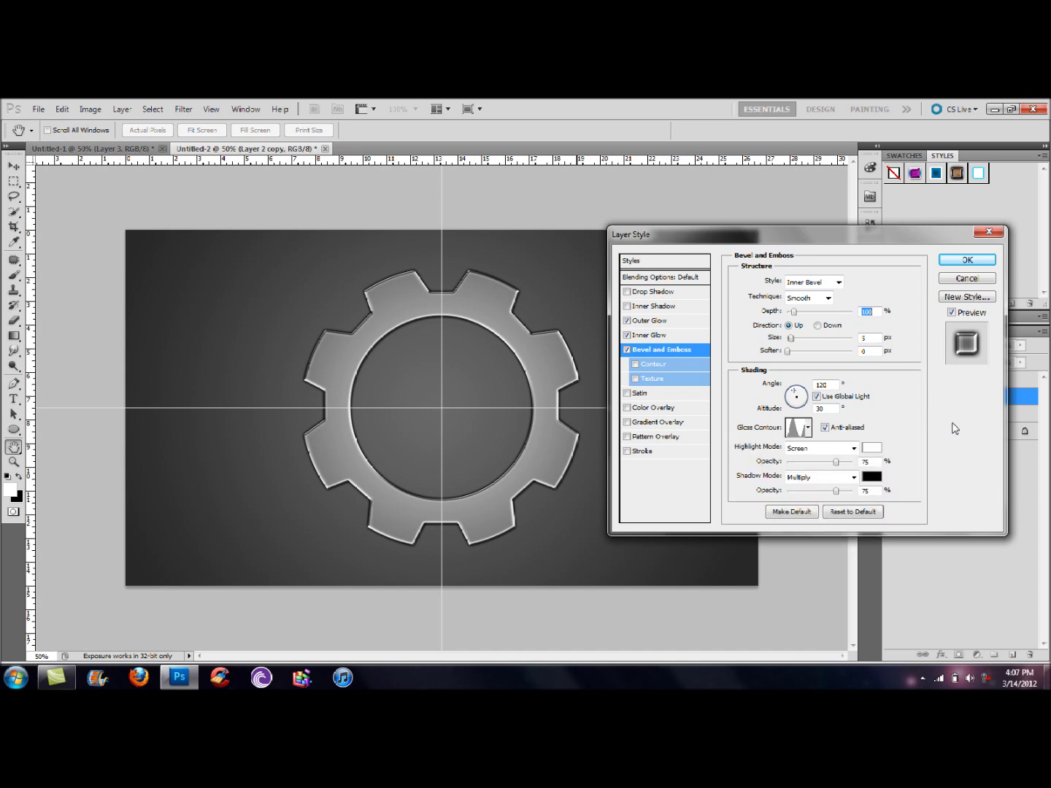
drag(794, 312, 828, 317)
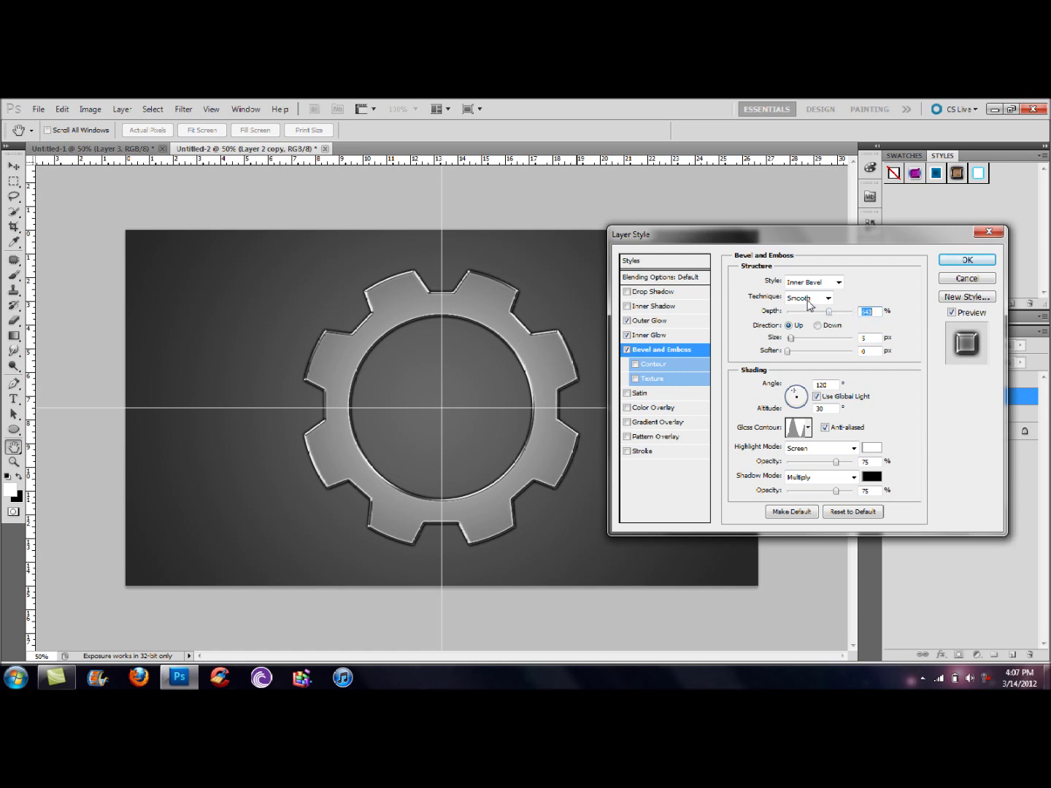
Step: Apply the layer style and load the gear's outline as a selection
click(957, 259)
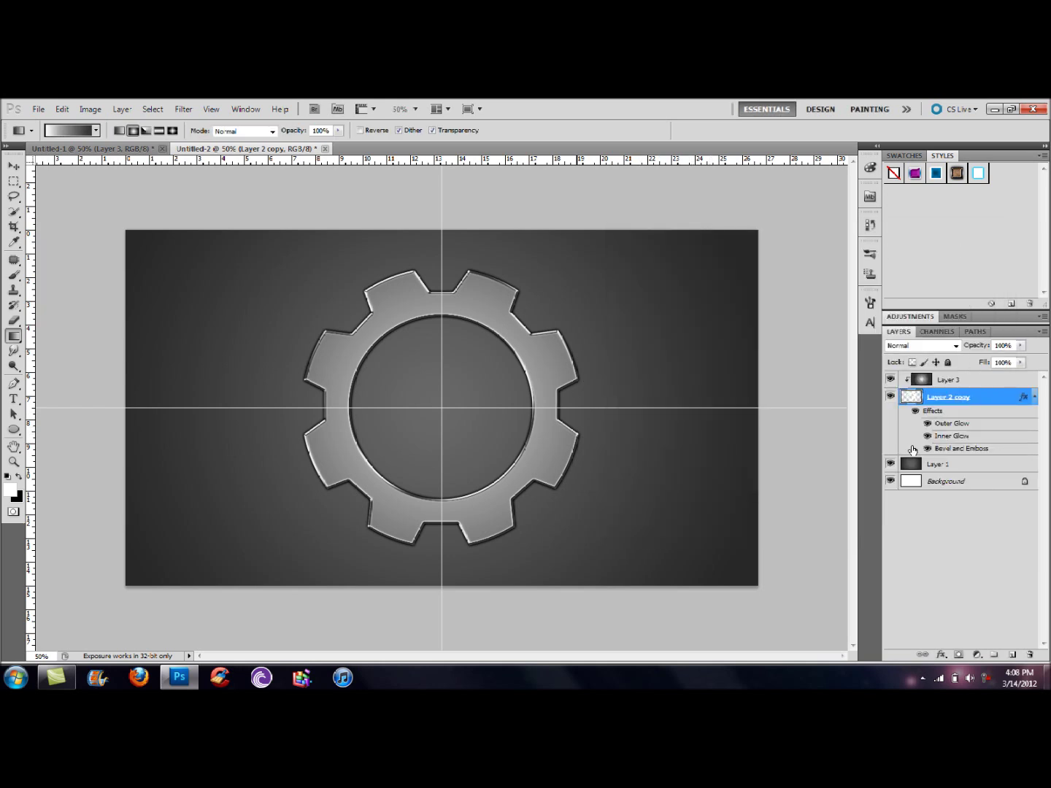
click(13, 181)
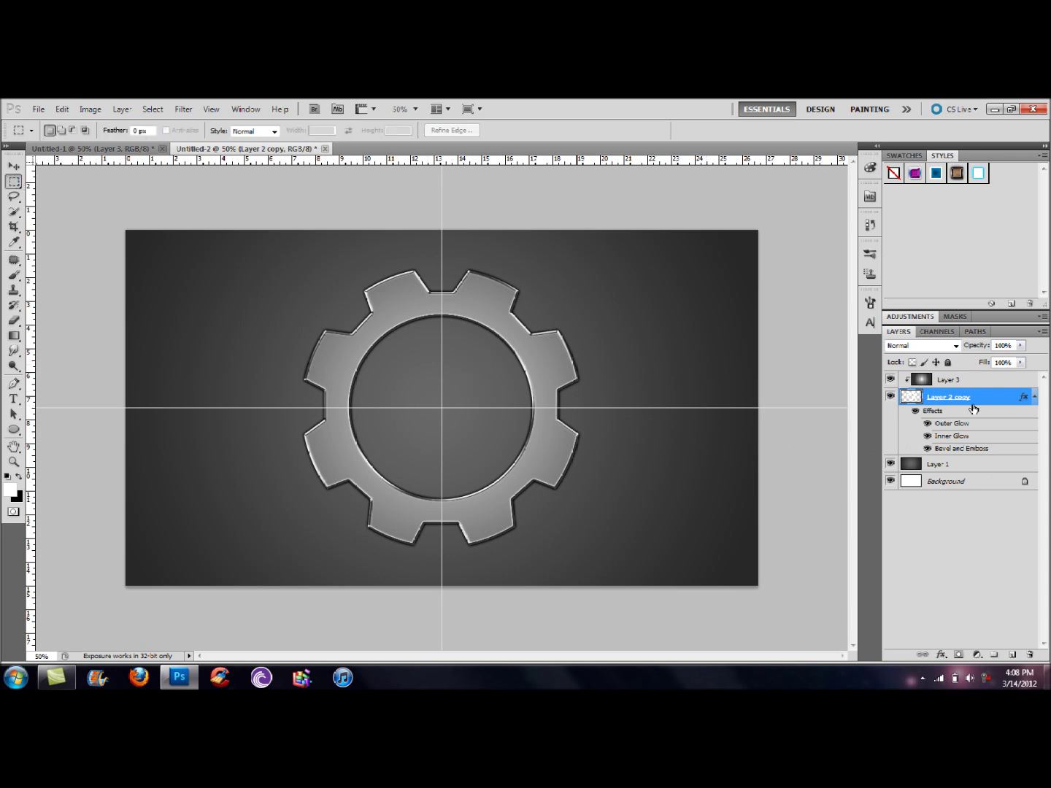
right_click(487, 357)
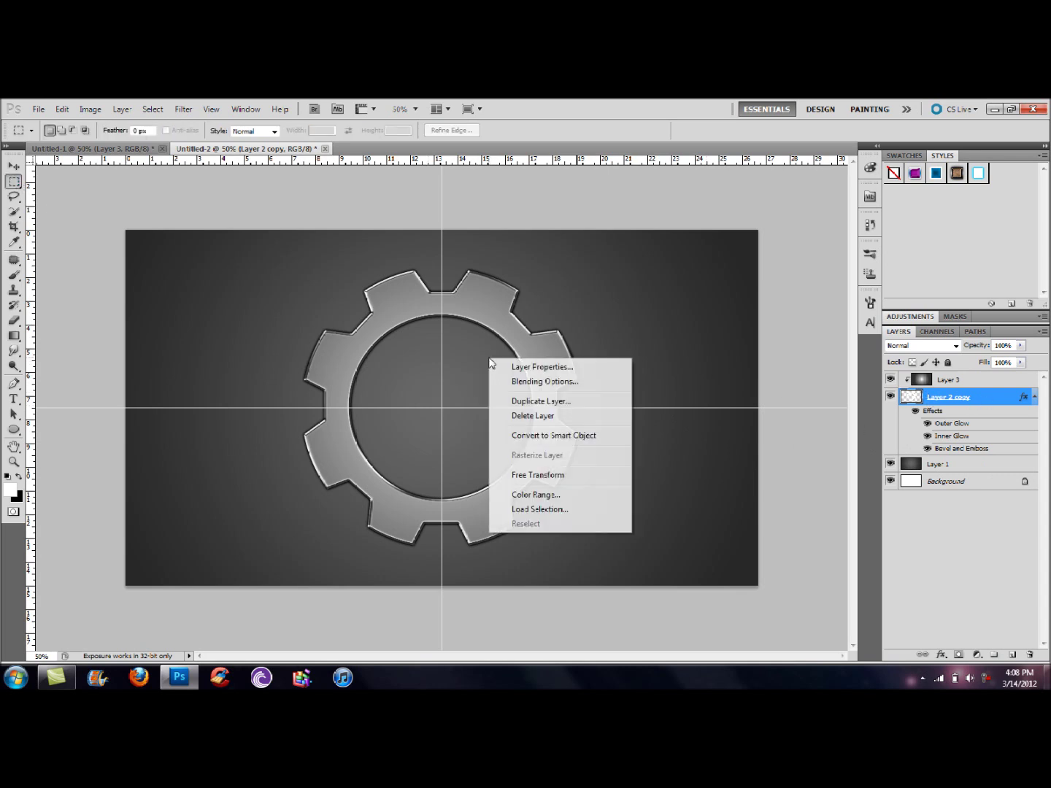
click(567, 509)
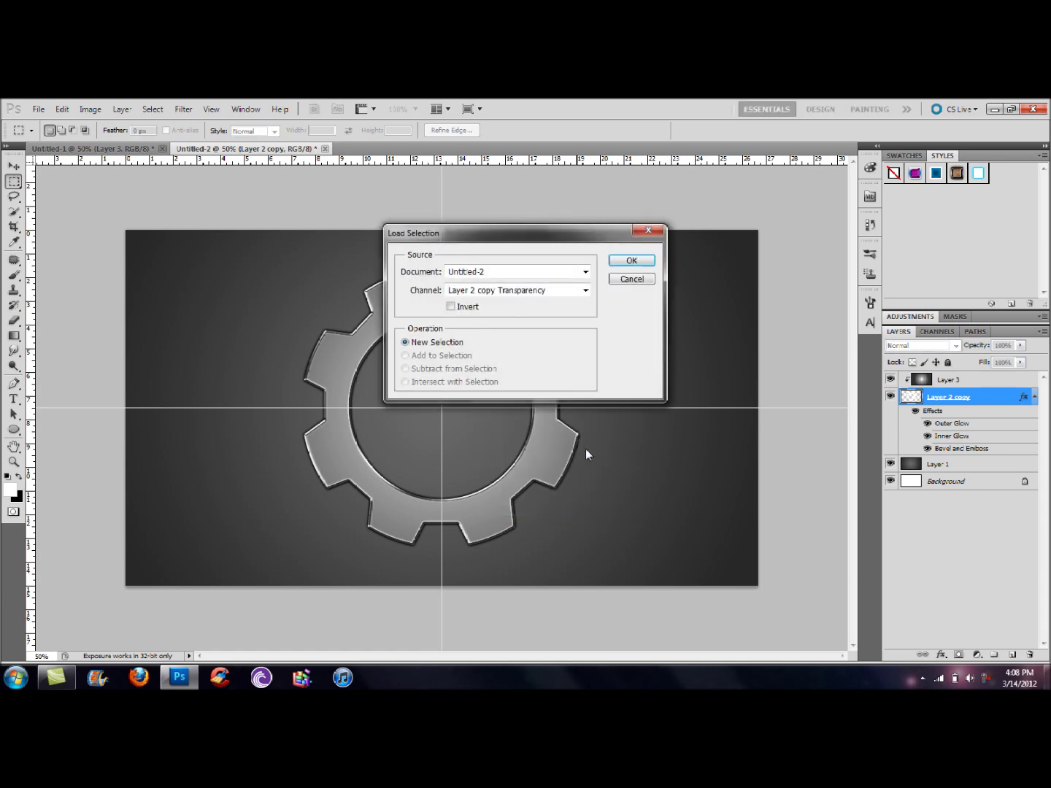
key(Return)
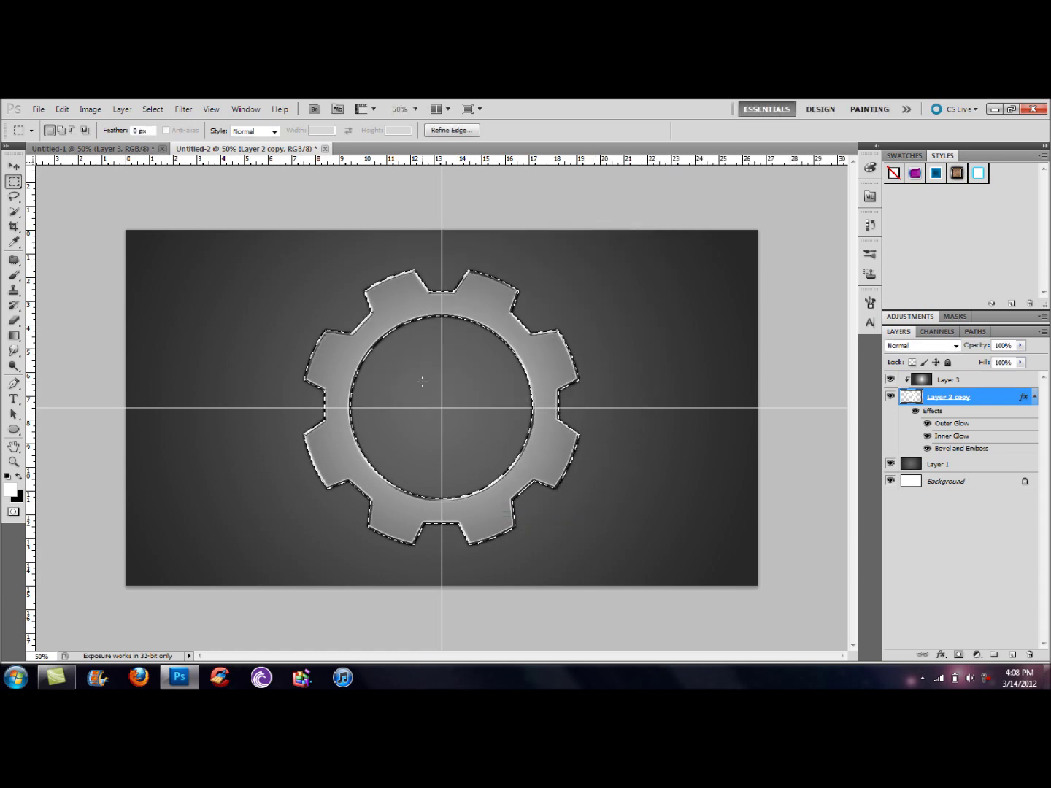
Step: Define a brush preset named 'gear' from the selection, then deselect
click(62, 109)
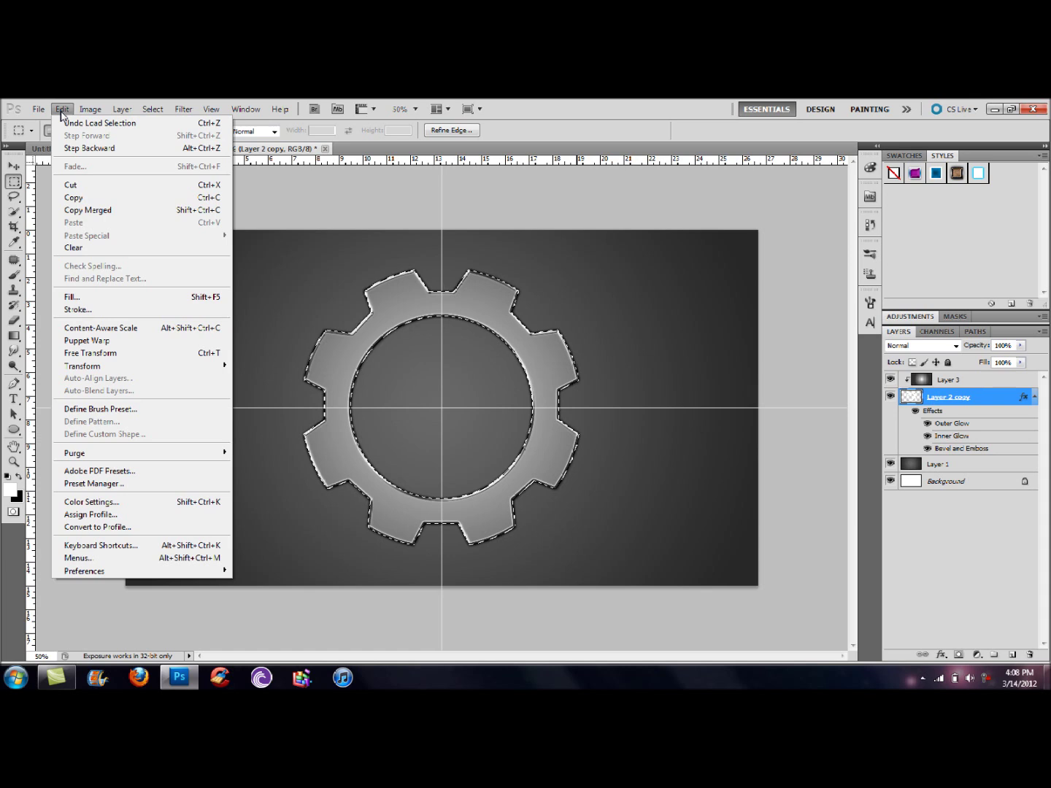
click(105, 410)
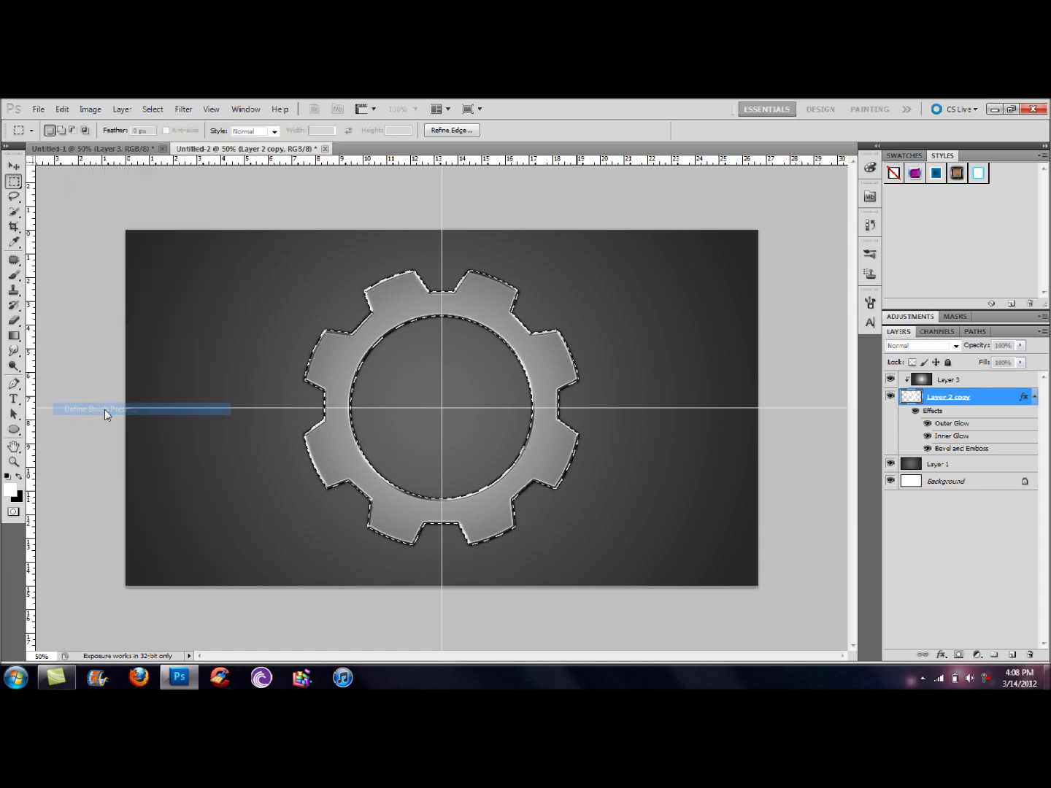
text(gear)
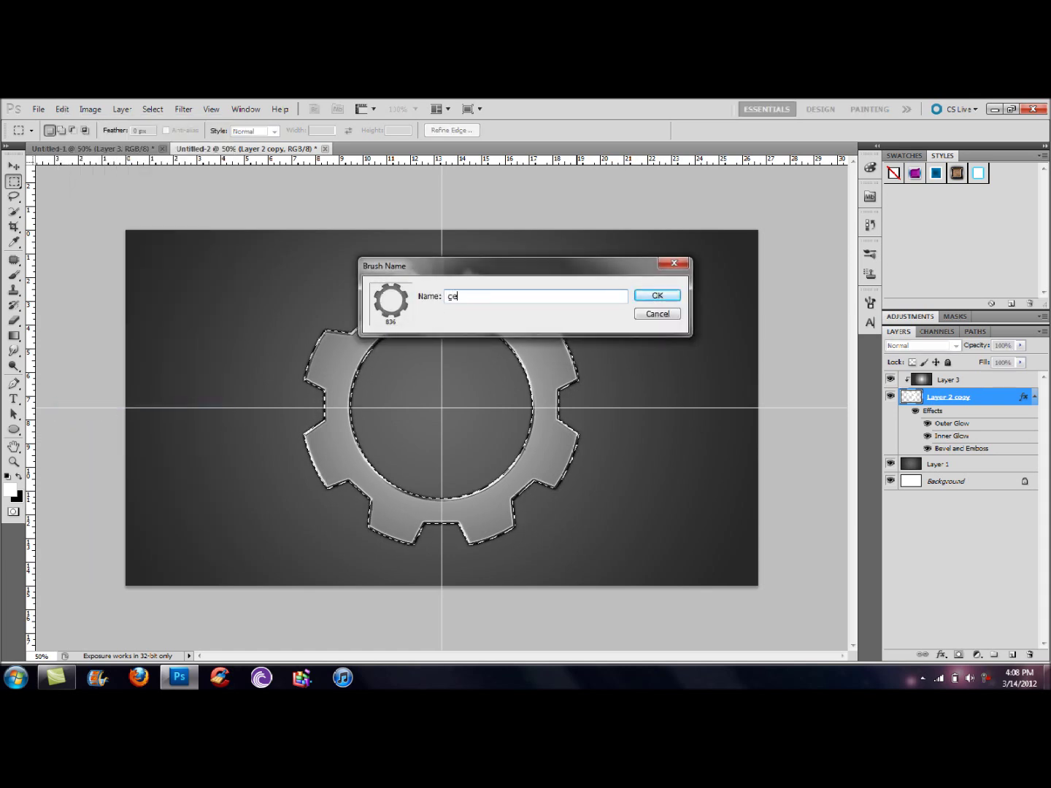
key(Return)
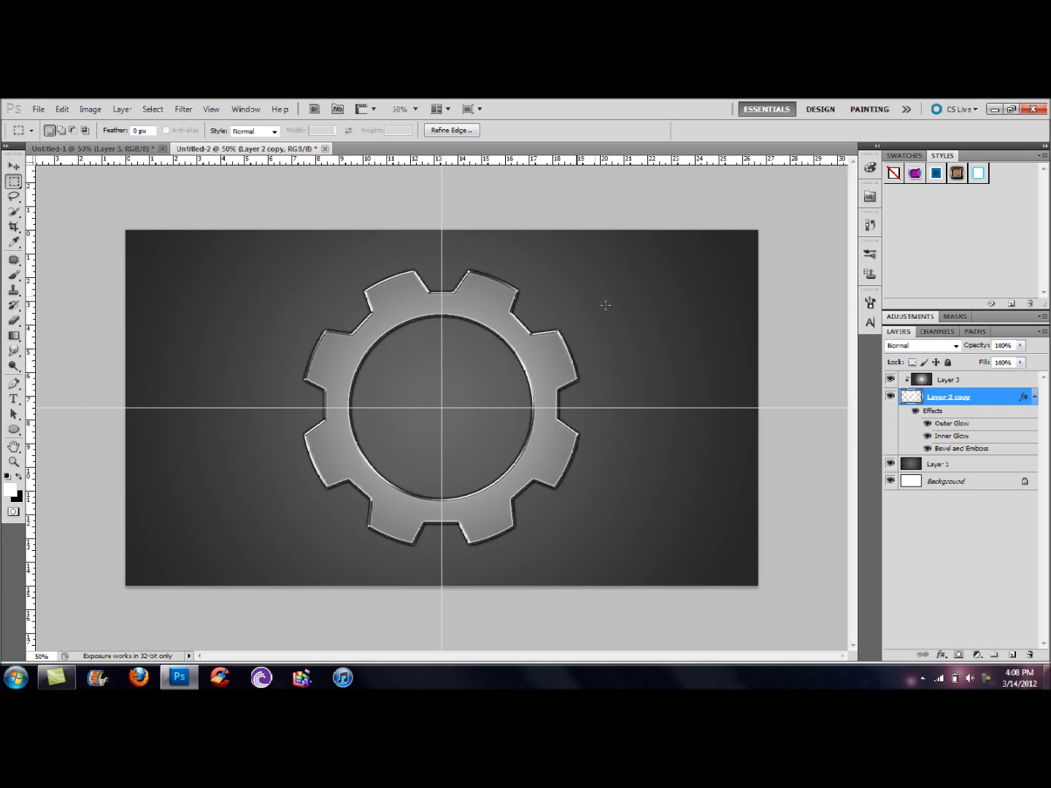
key(ctrl+d)
Step: Hide the bevelled gear layer and add an empty Layer 4 above Layer 1
key(v)
click(890, 397)
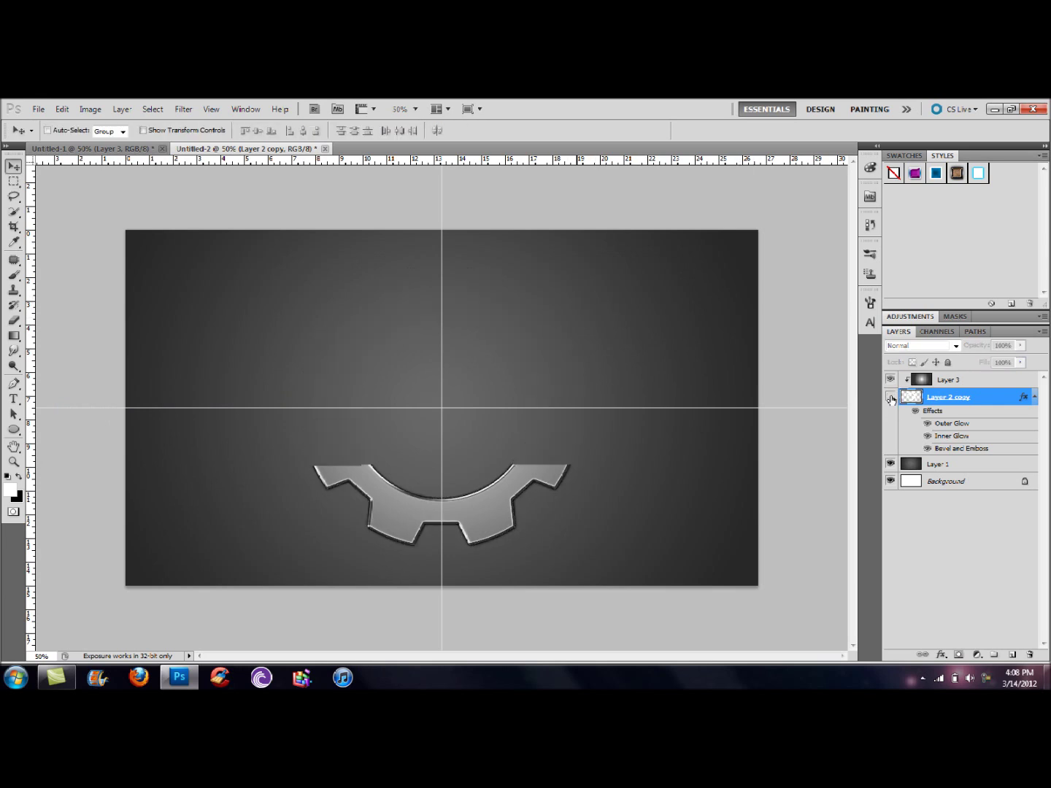
click(972, 465)
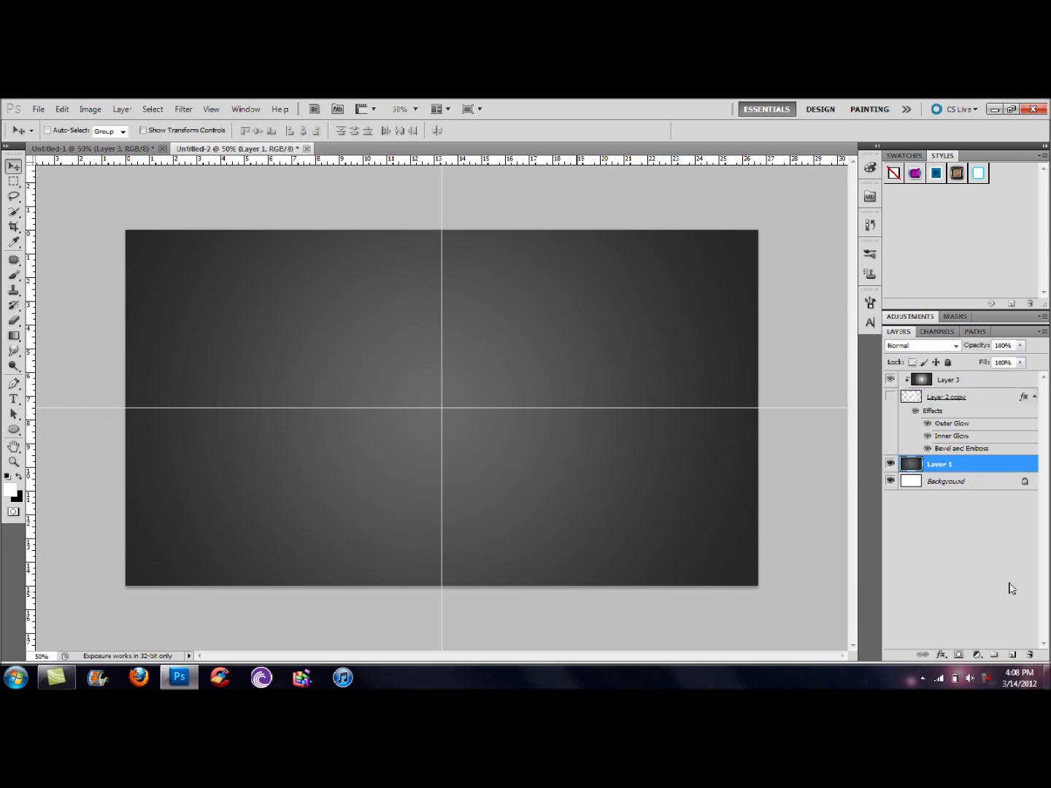
click(1011, 655)
Step: Select the gear brush and enable Shape Dynamics with 100% size jitter and 1000% Scattering
key(b)
right_click(357, 357)
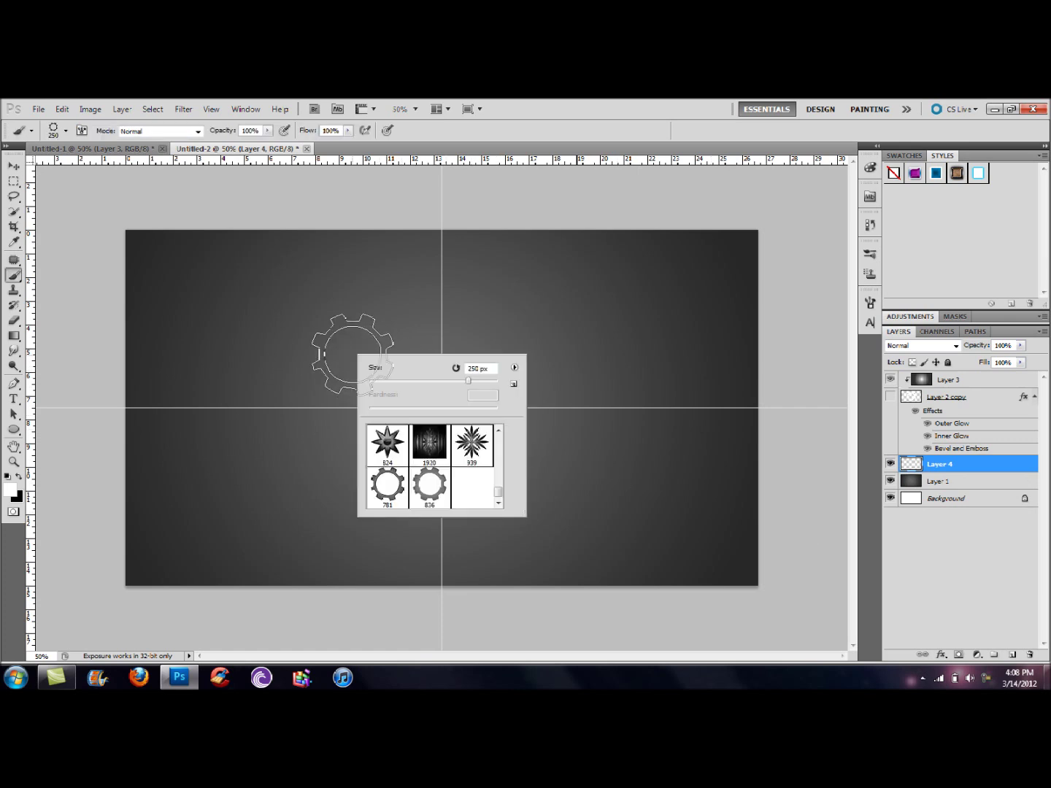
click(435, 504)
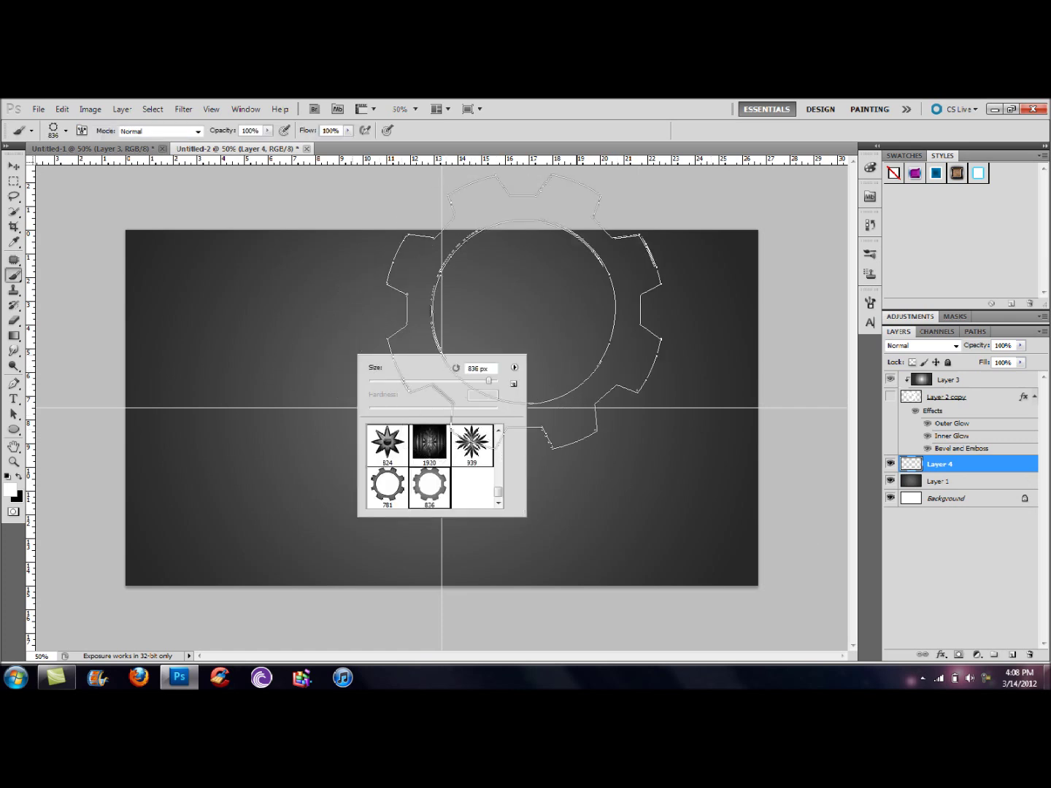
key(Return)
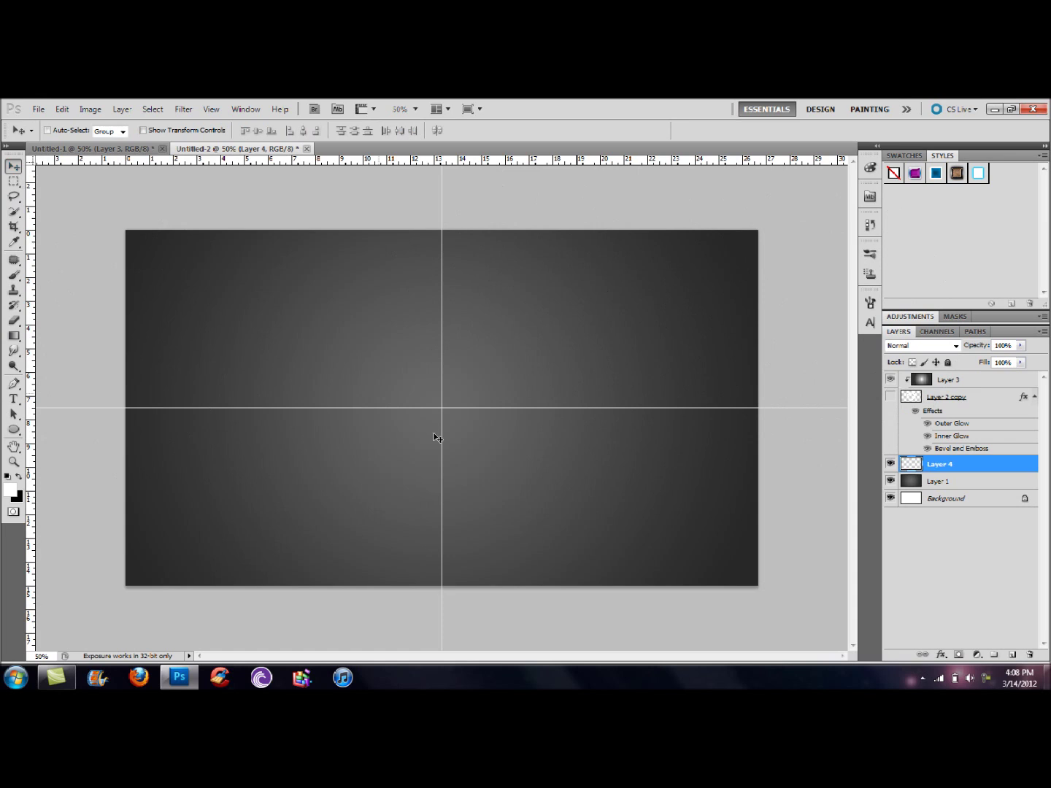
click(89, 147)
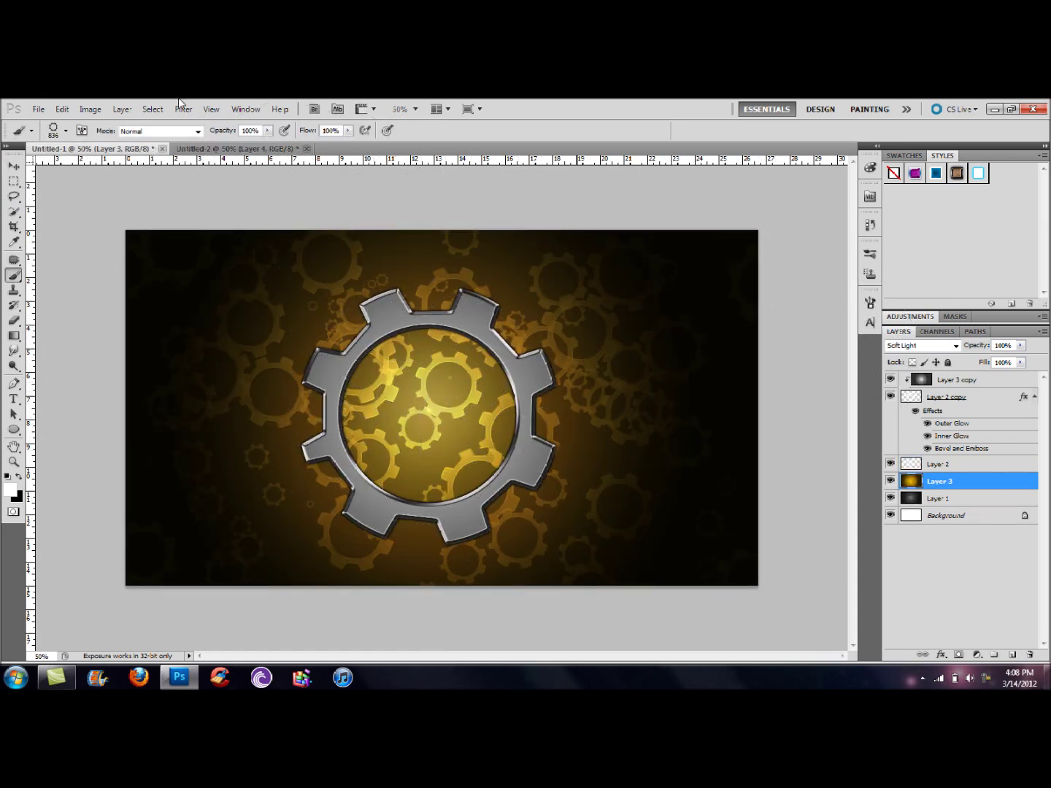
click(235, 148)
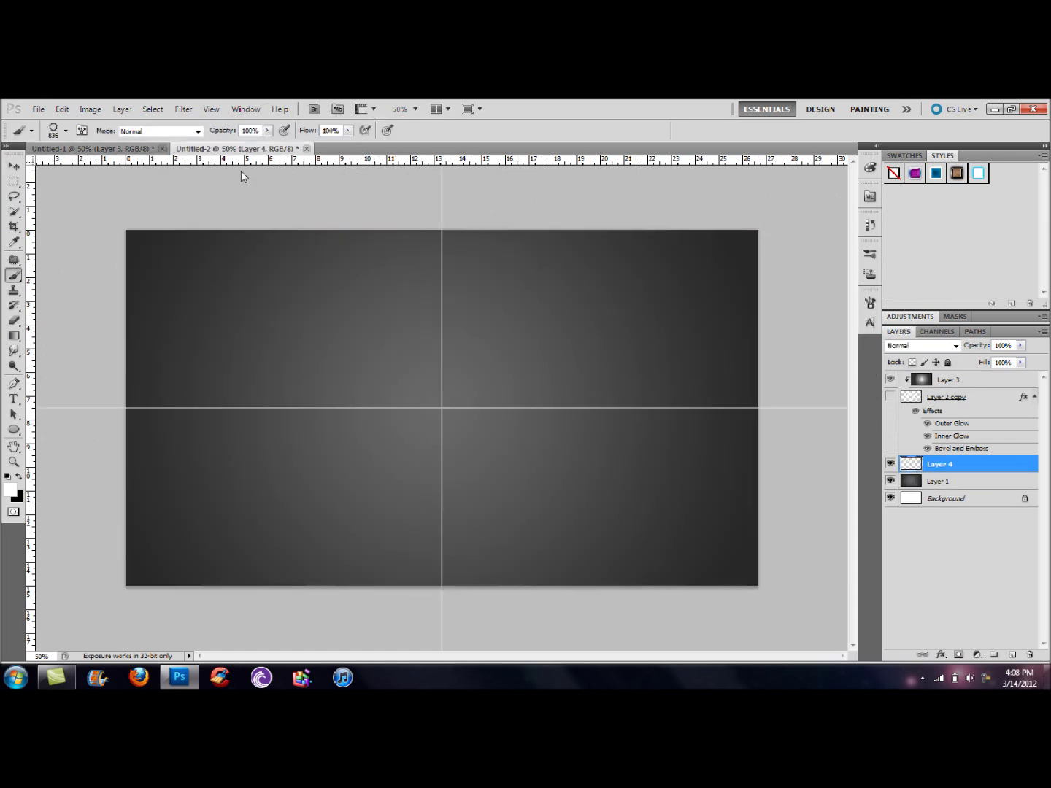
click(870, 303)
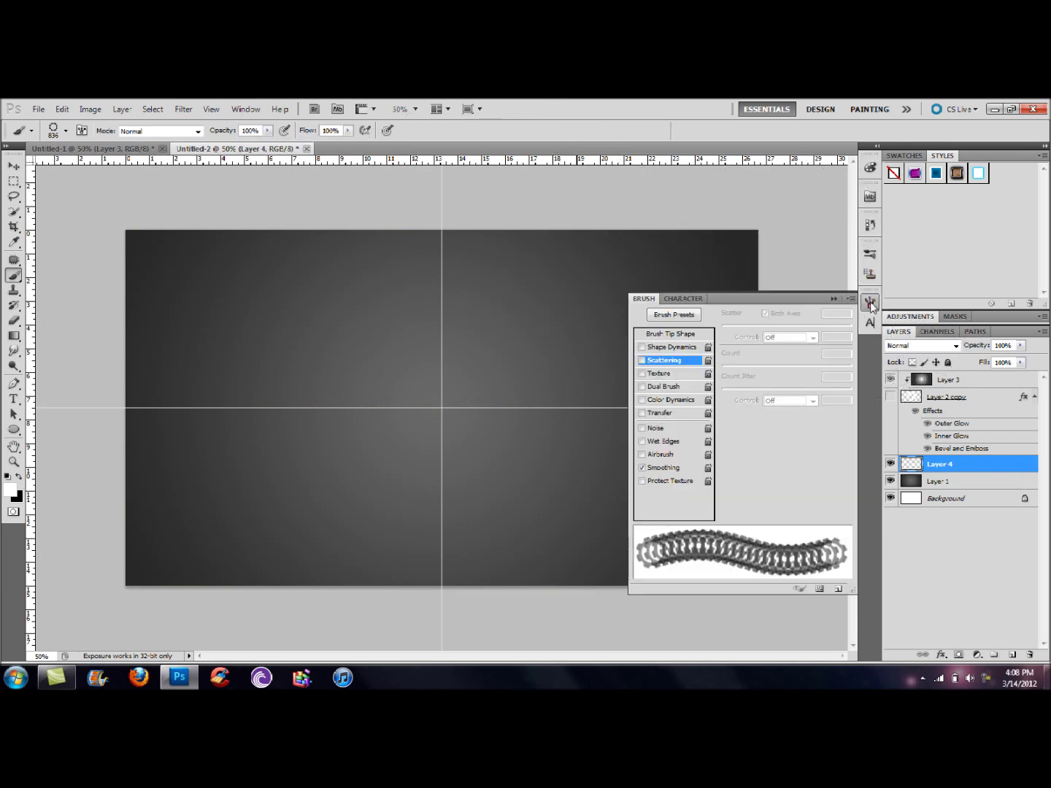
click(668, 348)
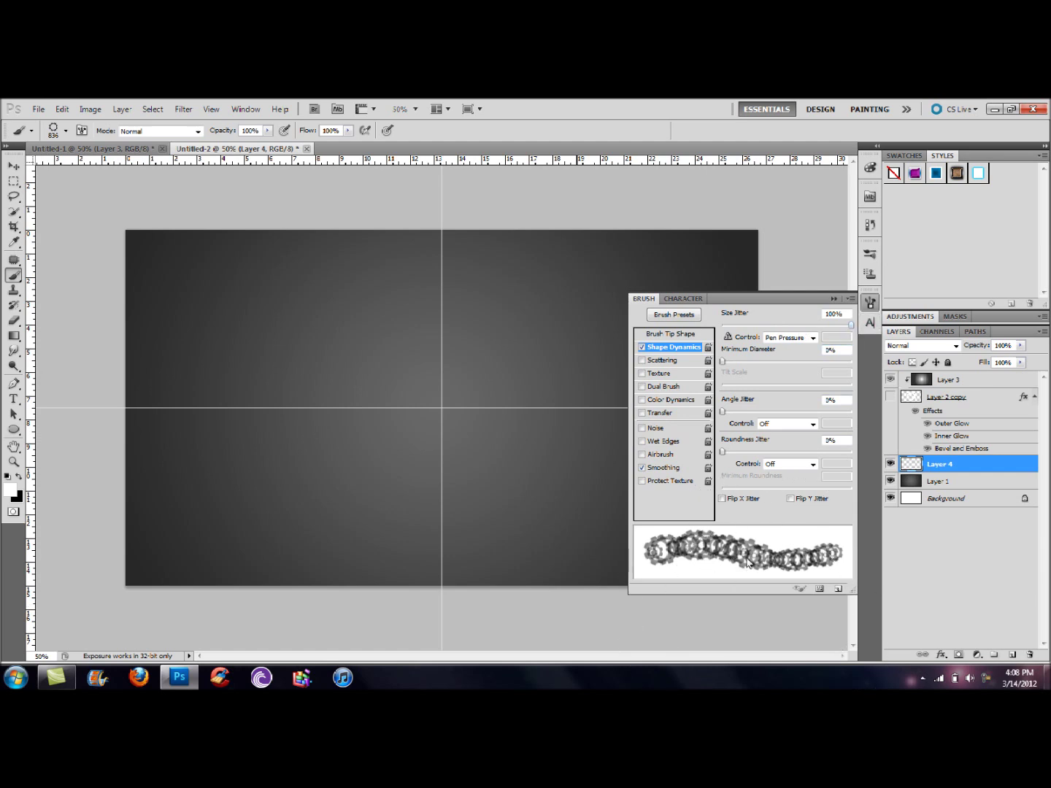
click(662, 360)
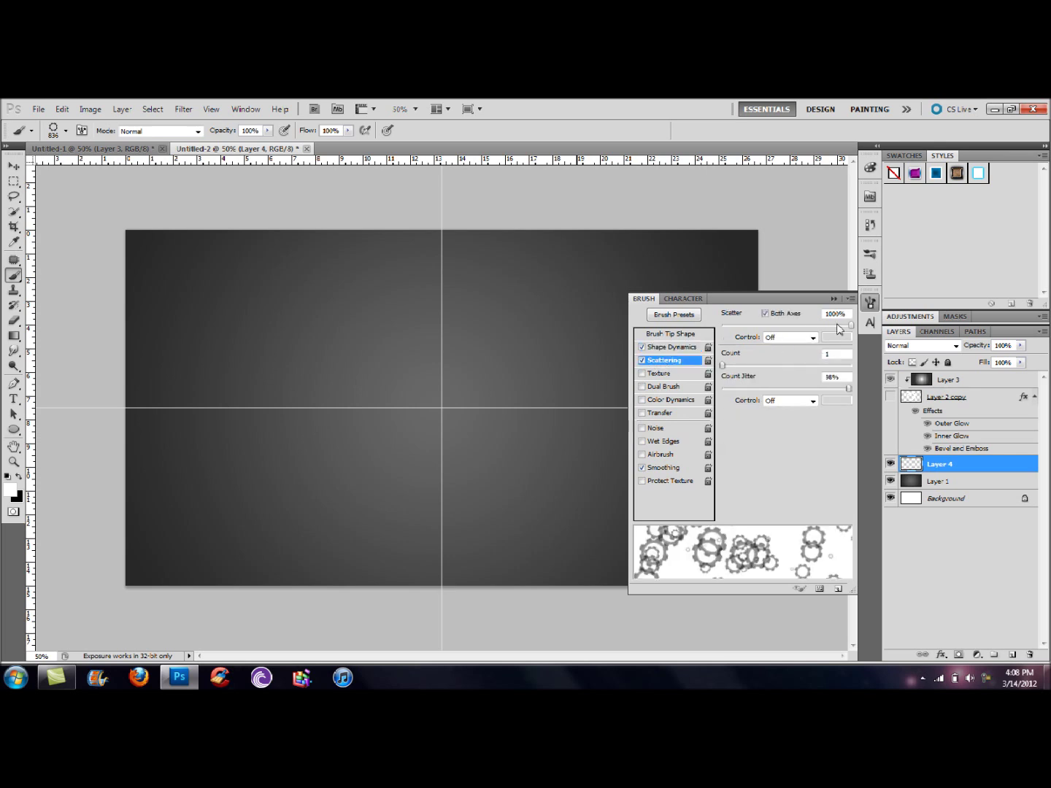
Step: Paint scattered gears across the background on Layer 4 with a 300 px brush
click(870, 302)
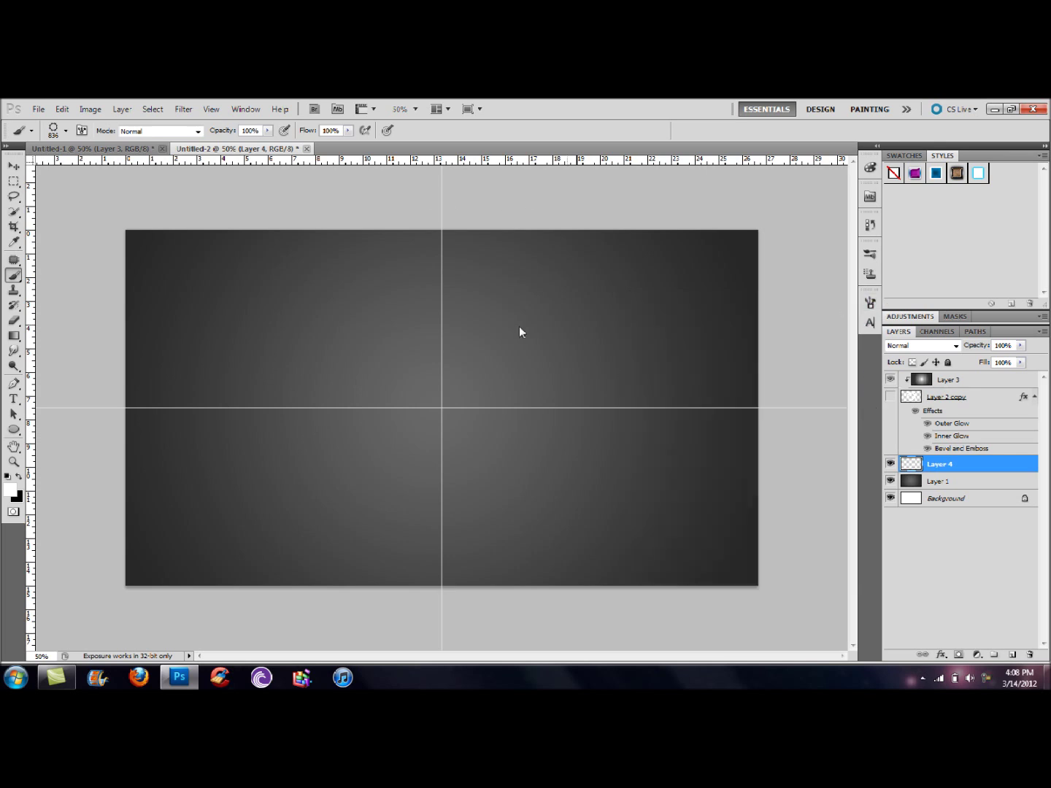
key(bracketleft)
key(bracketleft)
key(bracketleft)
key(bracketleft)
key(bracketleft)
key(bracketleft)
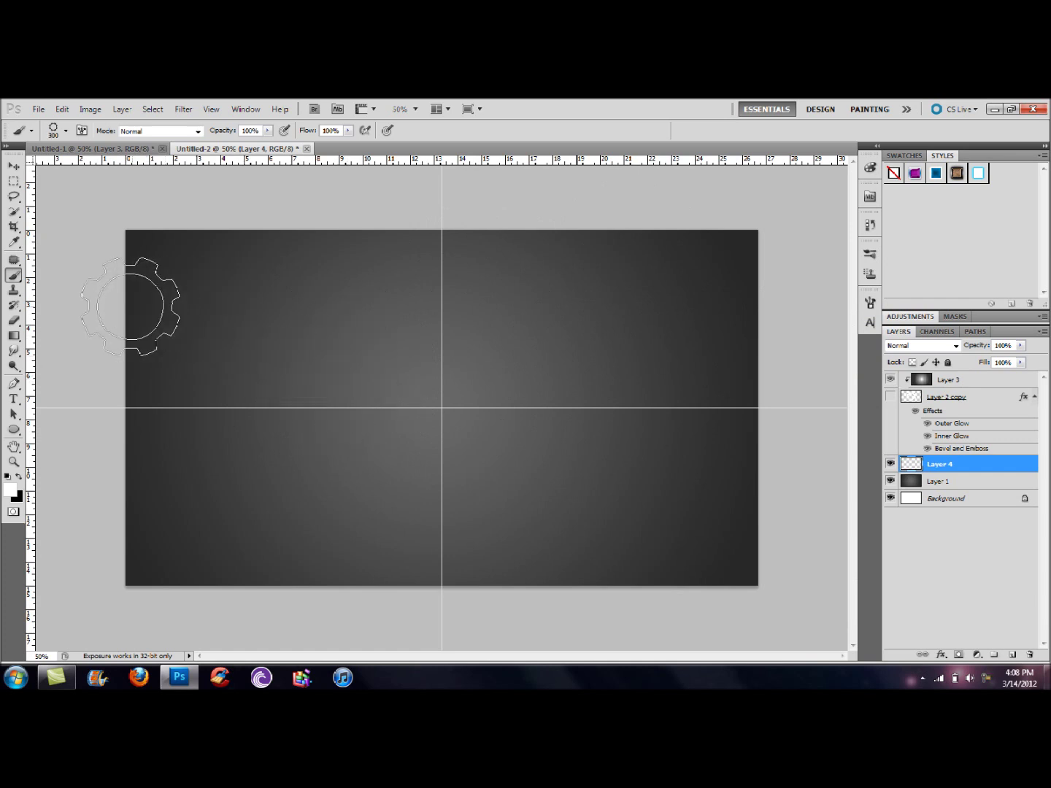
mouse_move(130, 306)
mouse_down()
mouse_move(704, 305)
mouse_move(305, 446)
mouse_move(165, 481)
mouse_move(666, 449)
mouse_move(278, 378)
mouse_up()
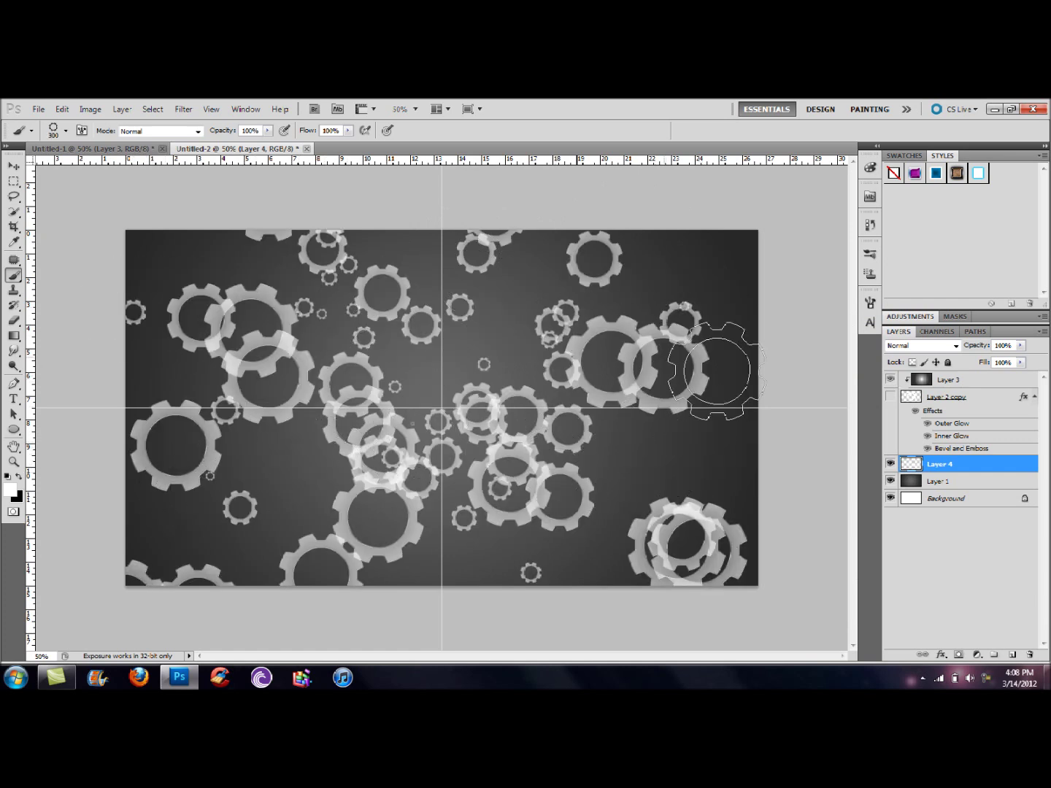
Step: Set Layer 4 to Overlay, stamp one more gear, and show the bevelled gear again
click(952, 350)
click(921, 527)
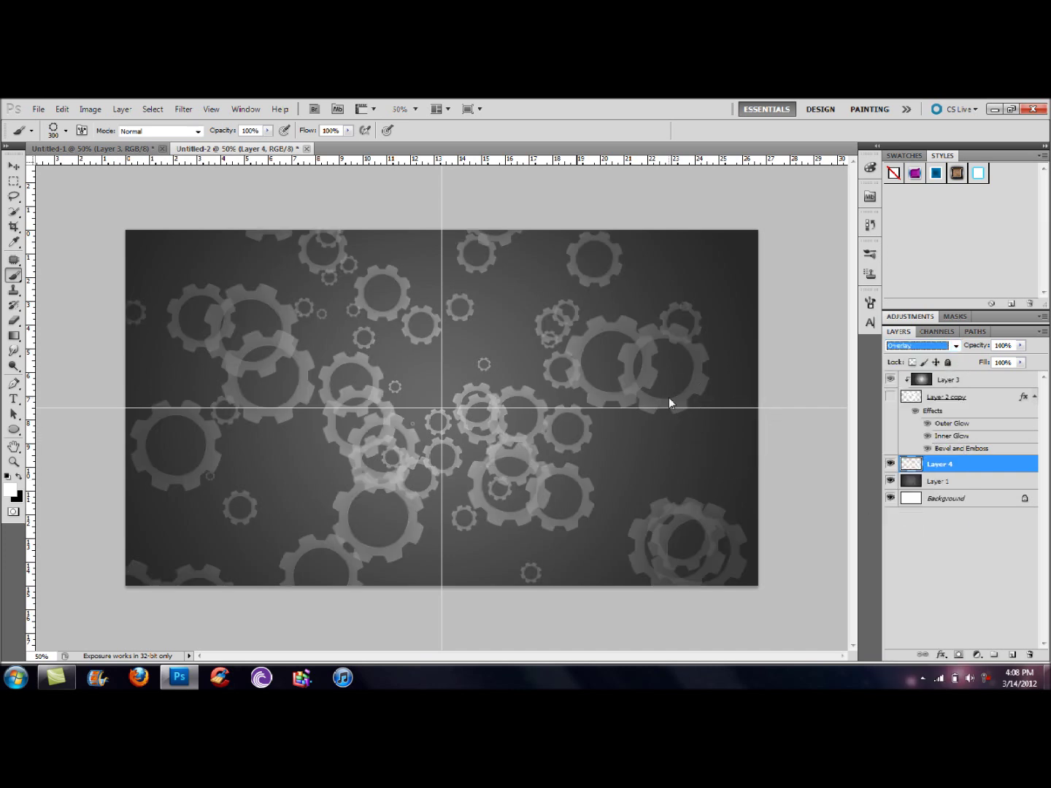
click(503, 312)
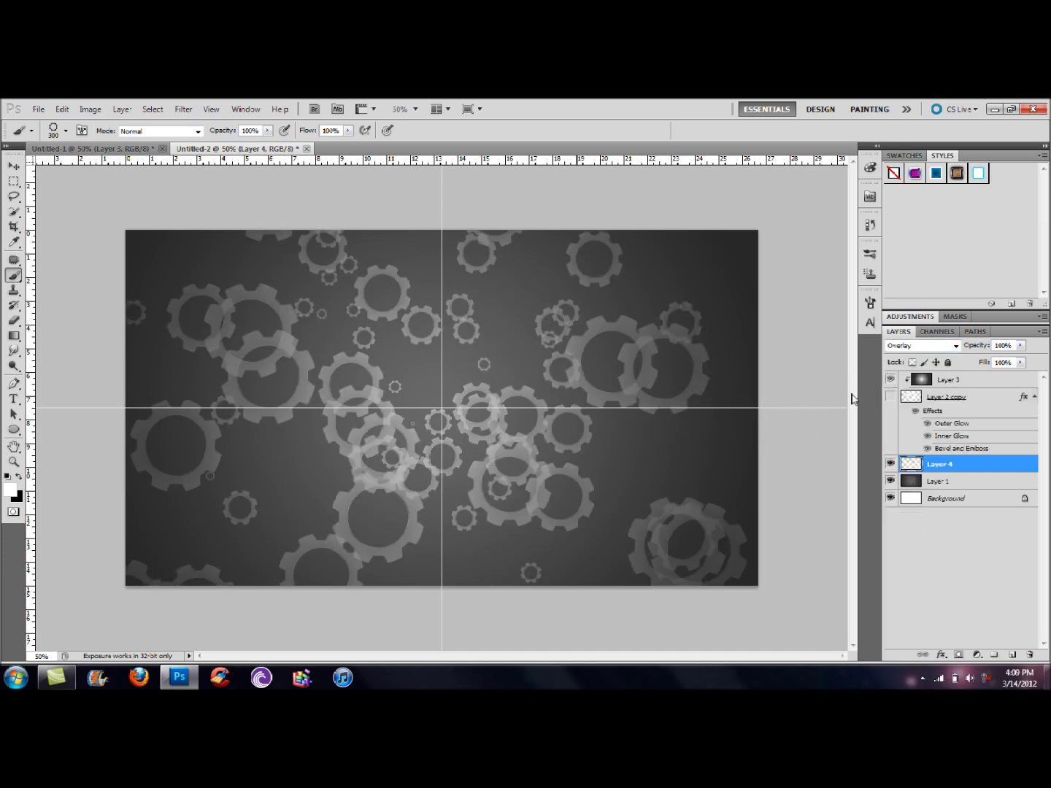
click(889, 396)
key(v)
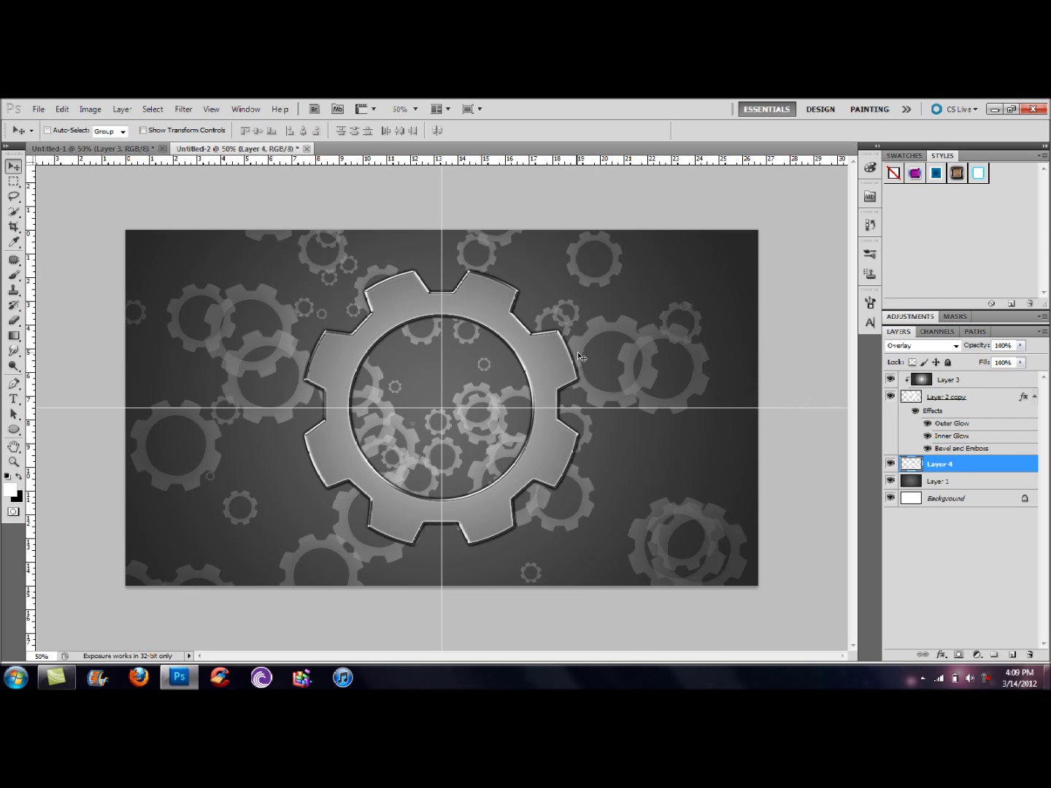
click(90, 148)
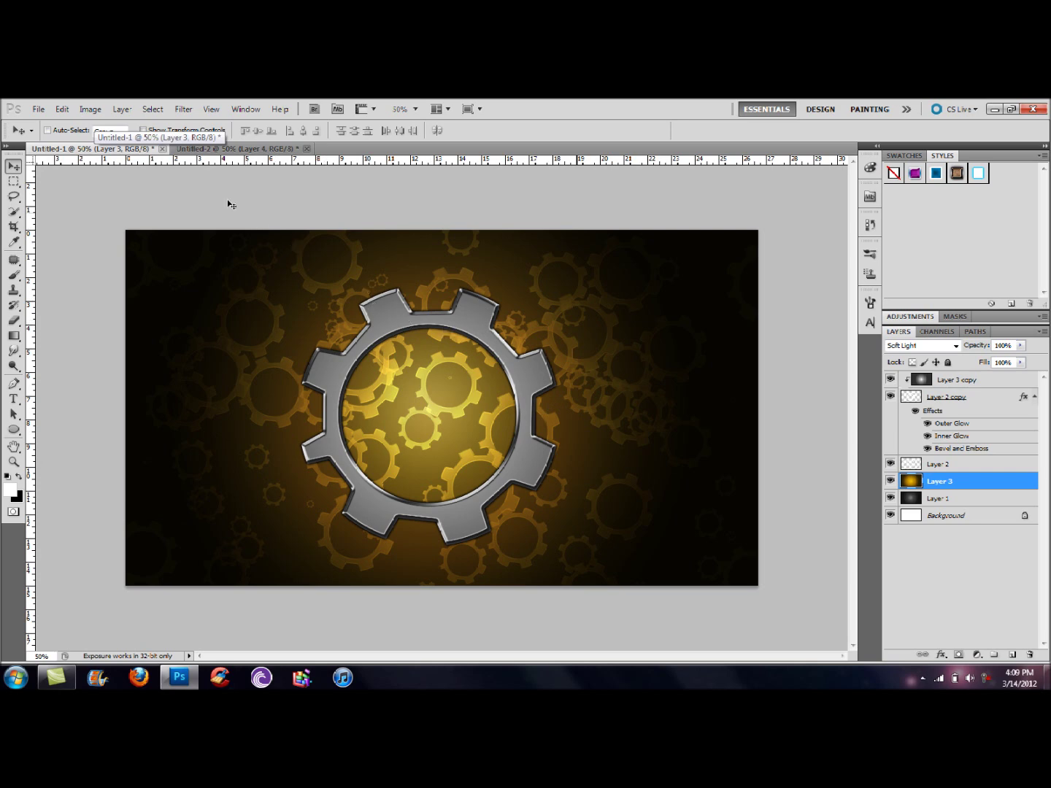
Step: Flip from the grey gear in Untitled-2 back to the golden gear in Untitled-1
click(233, 149)
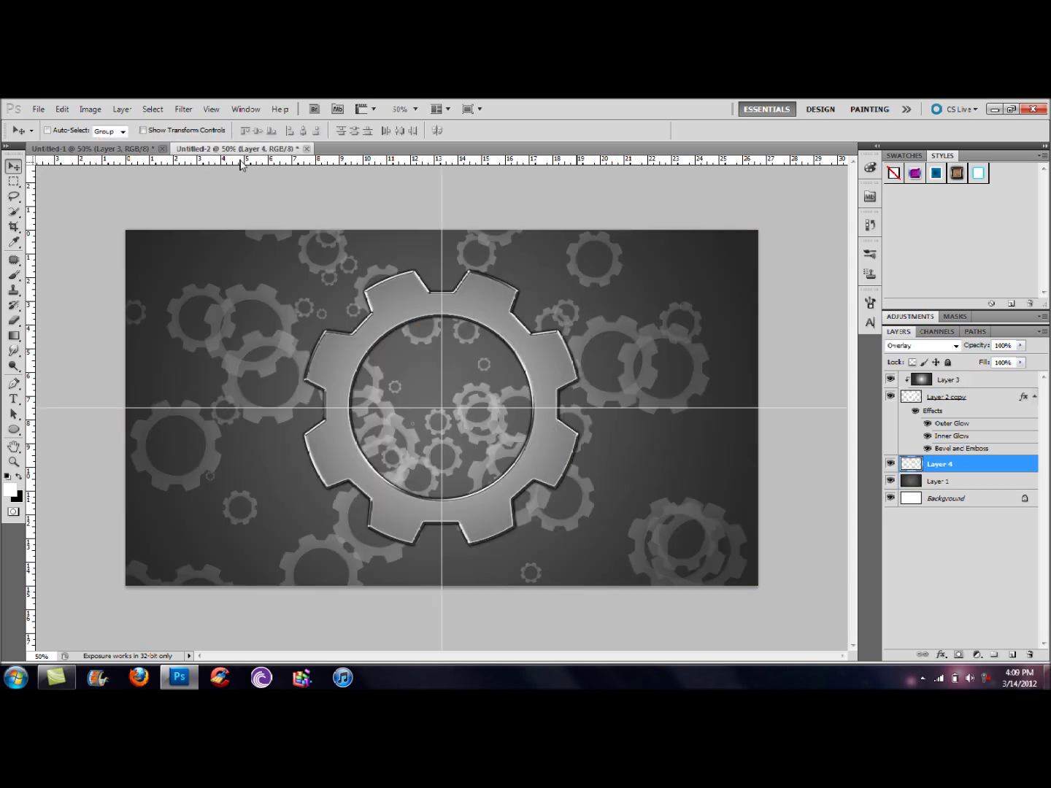
click(119, 149)
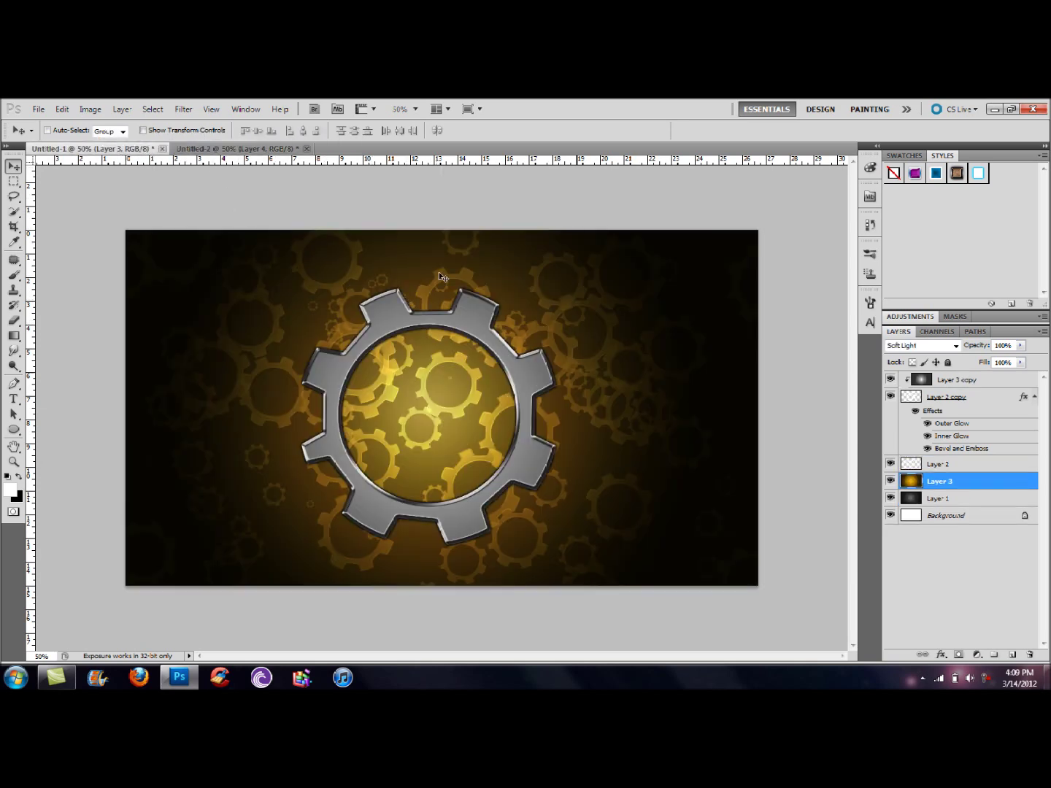